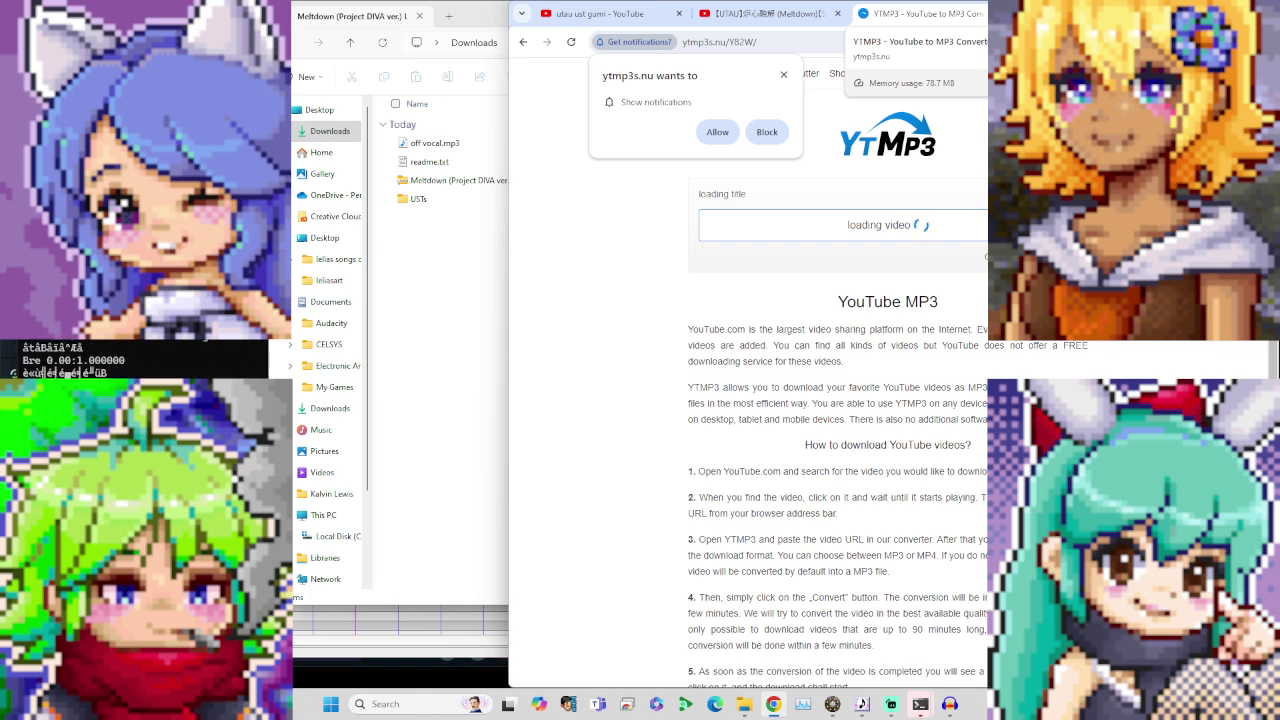
# Step: Download the converted MP3 of the UTAU Meltdown video, close the converter page and show the file in its folder
pyautogui.click(848, 230)
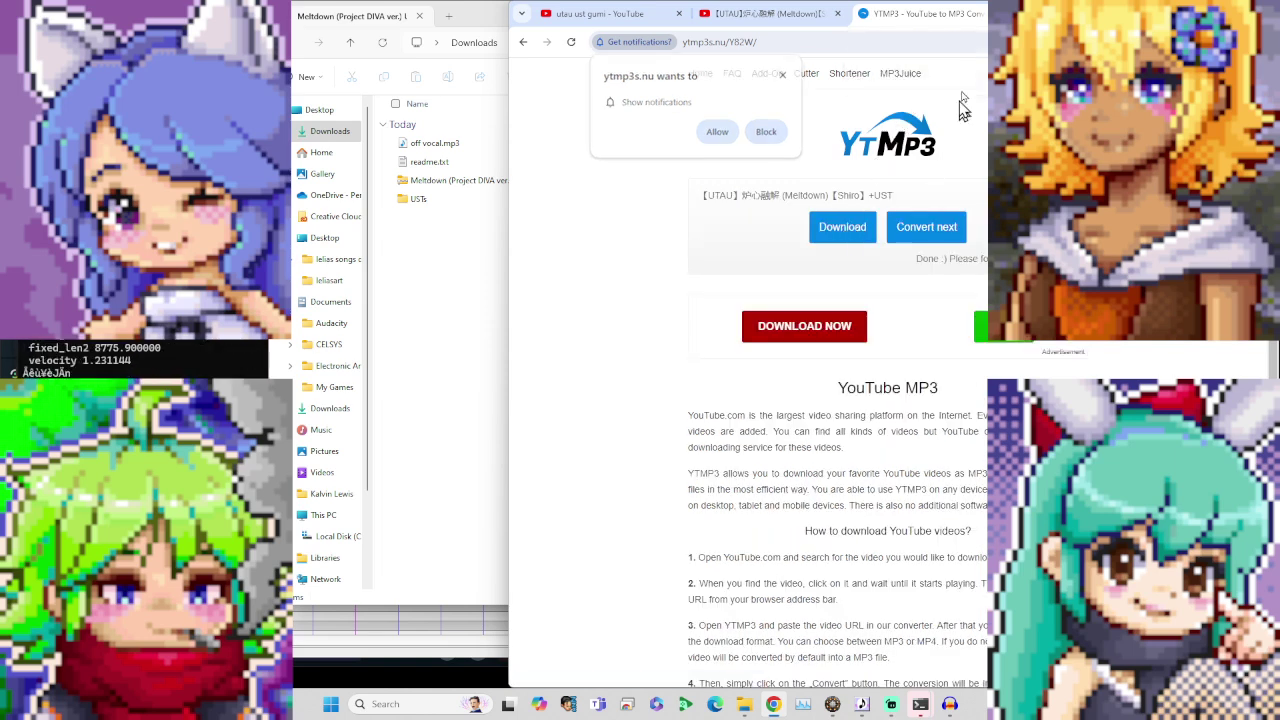
pyautogui.click(968, 14)
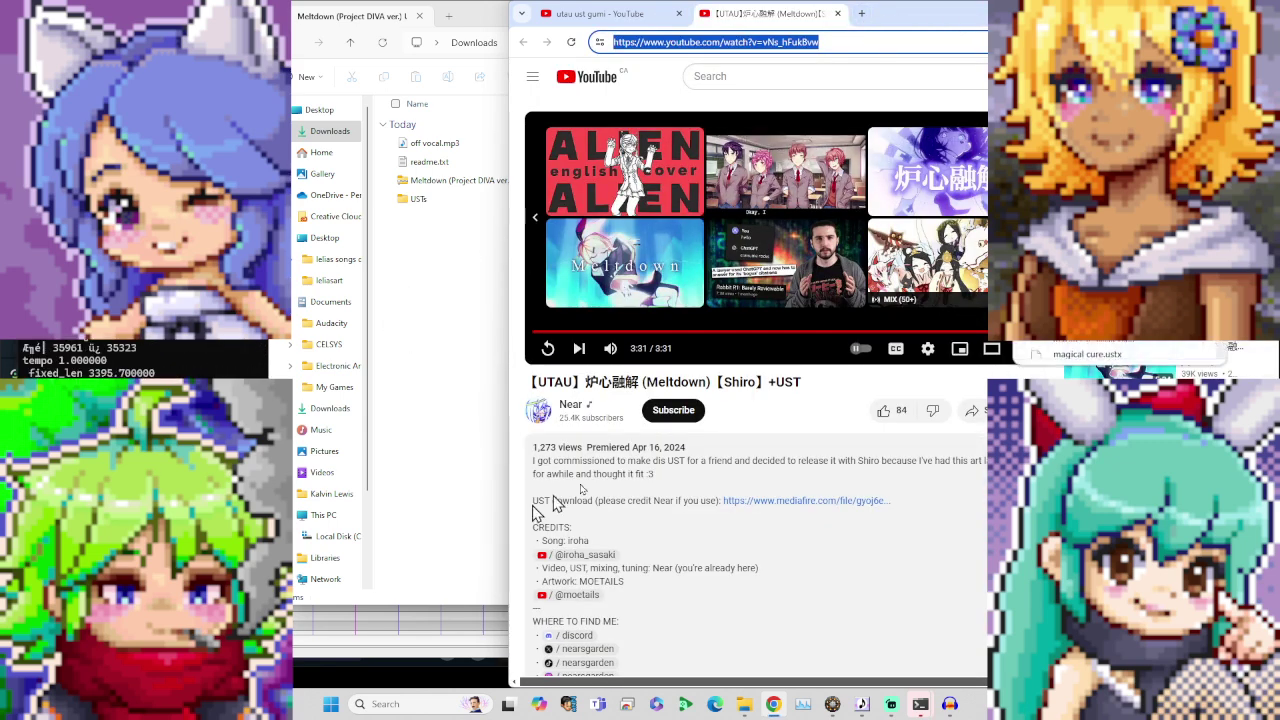
pyautogui.click(1180, 110)
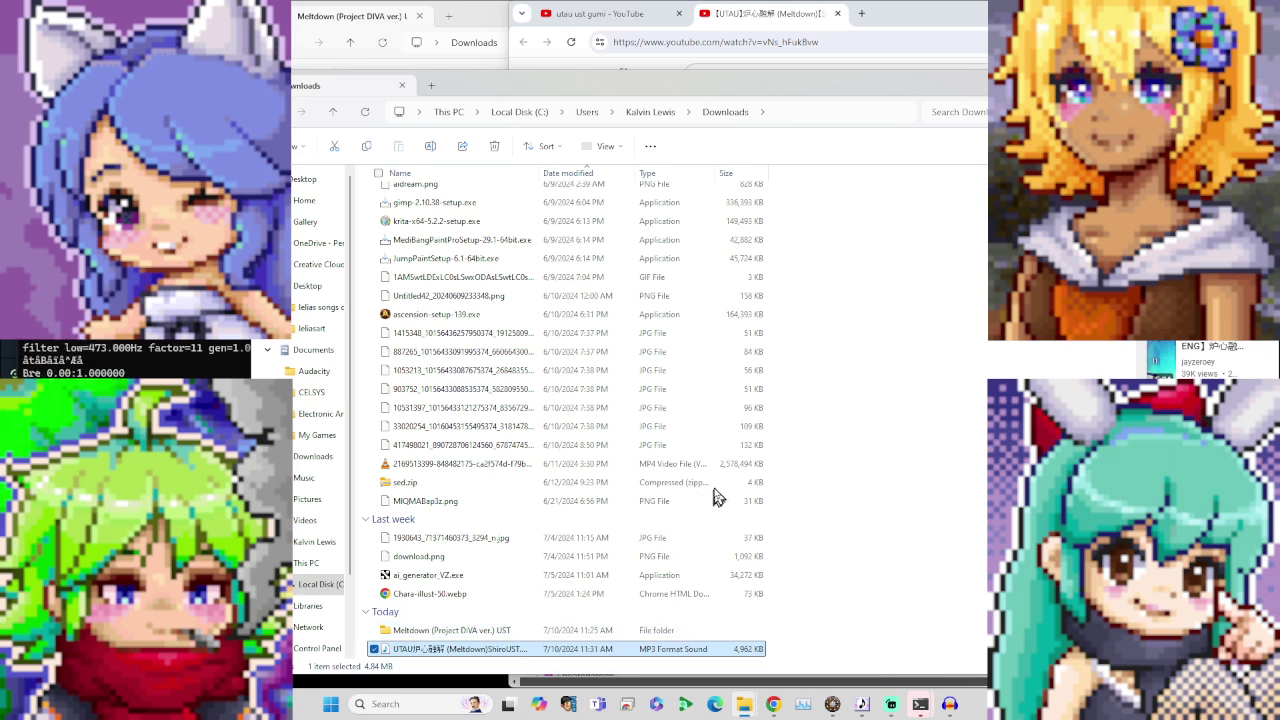
# Step: Move the downloaded MP3 into the Meltdown (Project DIVA ver.) UST folder and close the Downloads folder window
pyautogui.press('Delete')
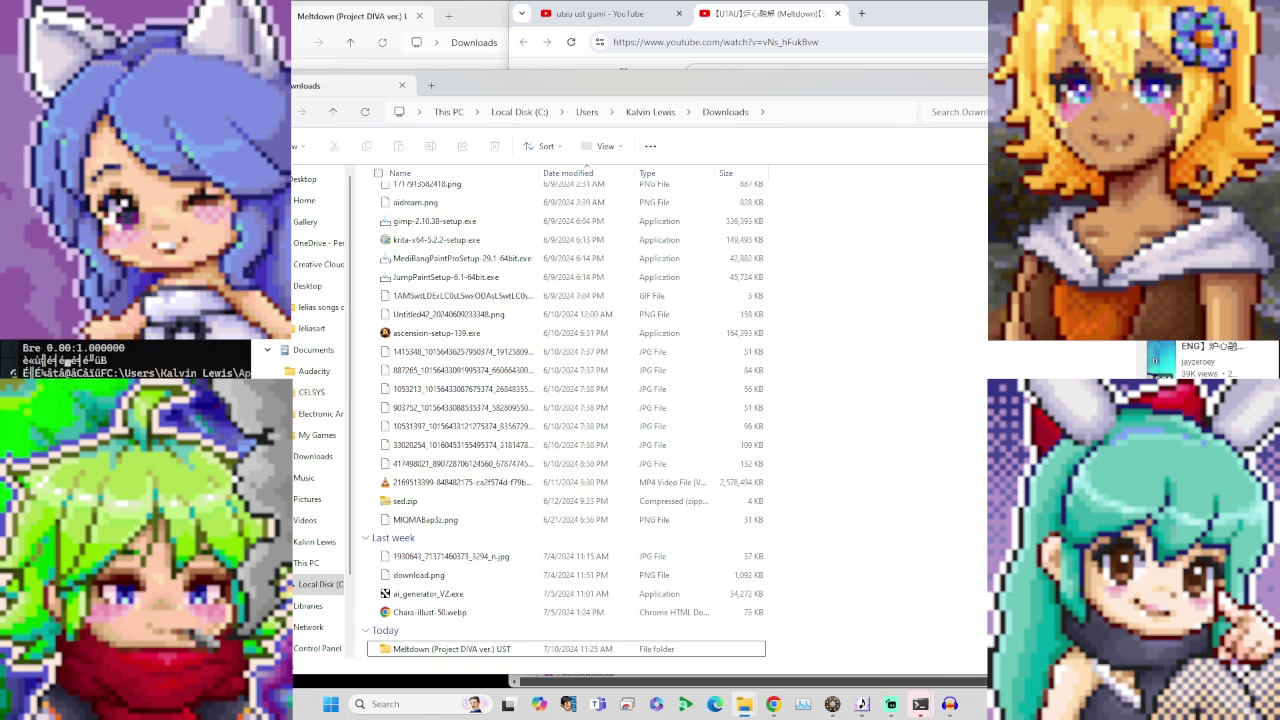
pyautogui.click(1124, 85)
pyautogui.click(258, 45)
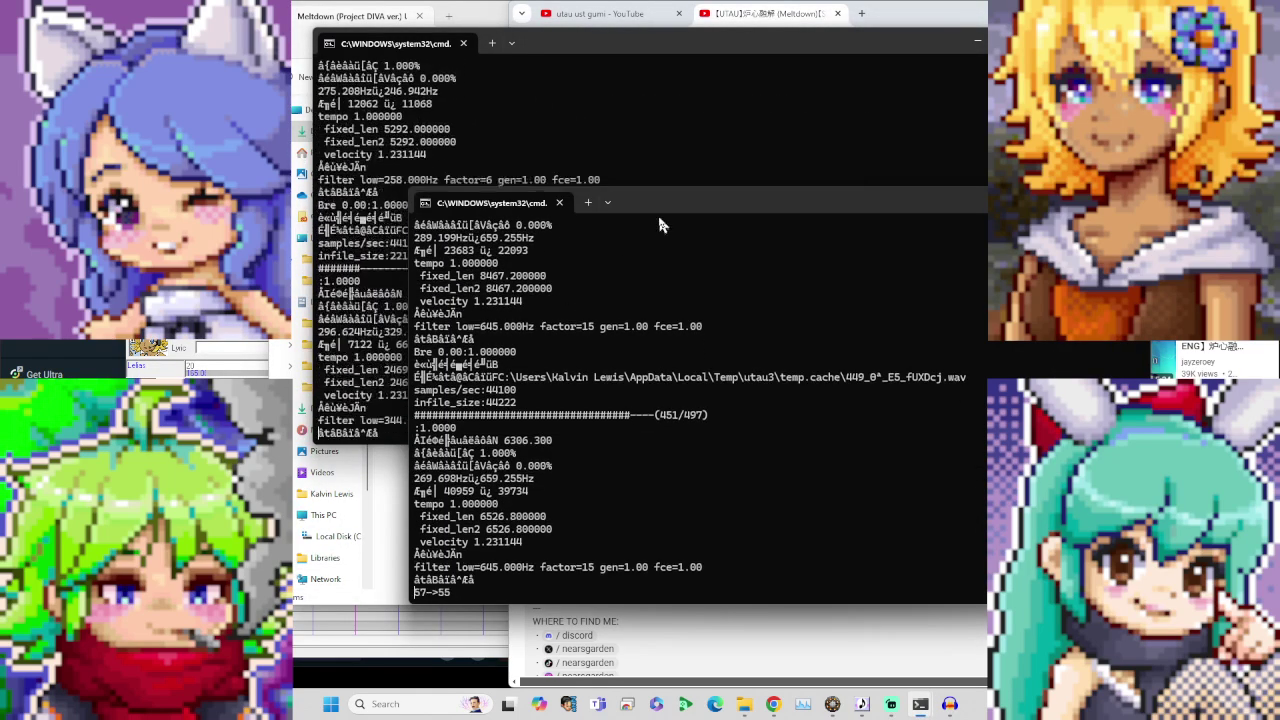
# Step: Import off vocal.mp3 and the downloaded UTAU Meltdown MP3 from the Meltdown folder into an empty Audacity project
pyautogui.click(945, 706)
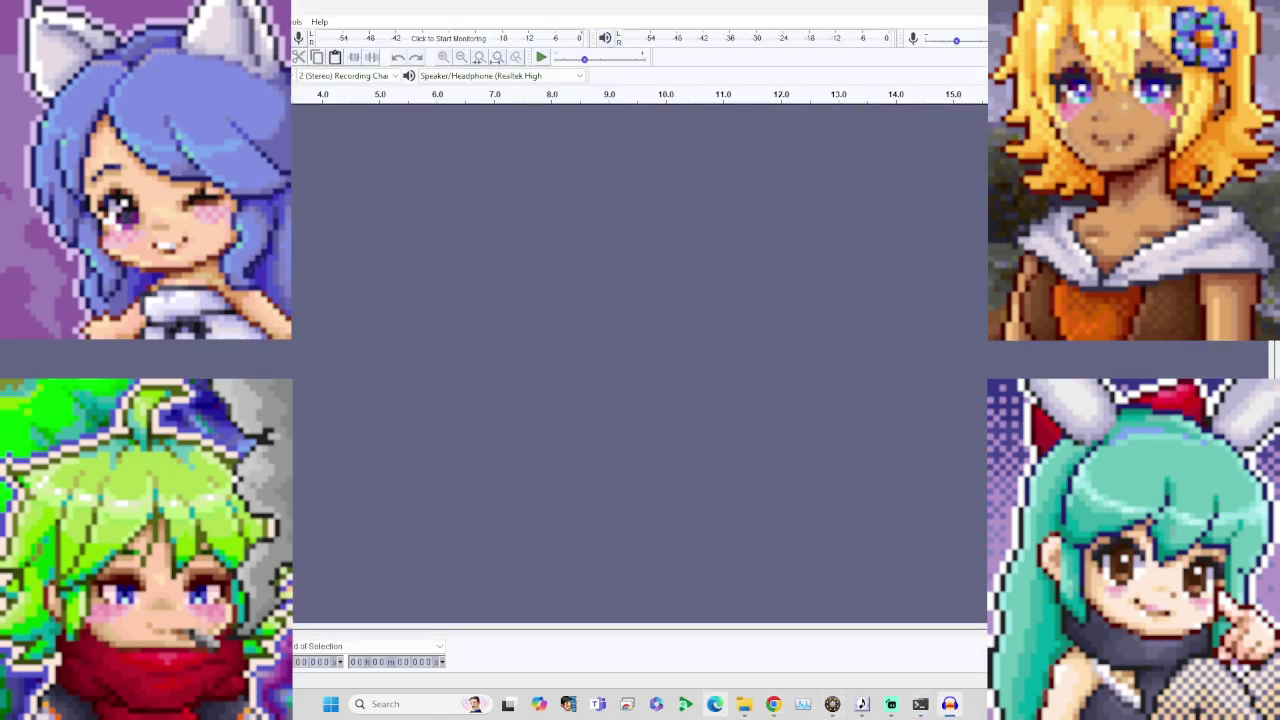
pyautogui.click(744, 704)
pyautogui.click(486, 148)
pyautogui.moveTo(371, 163); pyautogui.dragTo(492, 150)
pyautogui.click(393, 218)
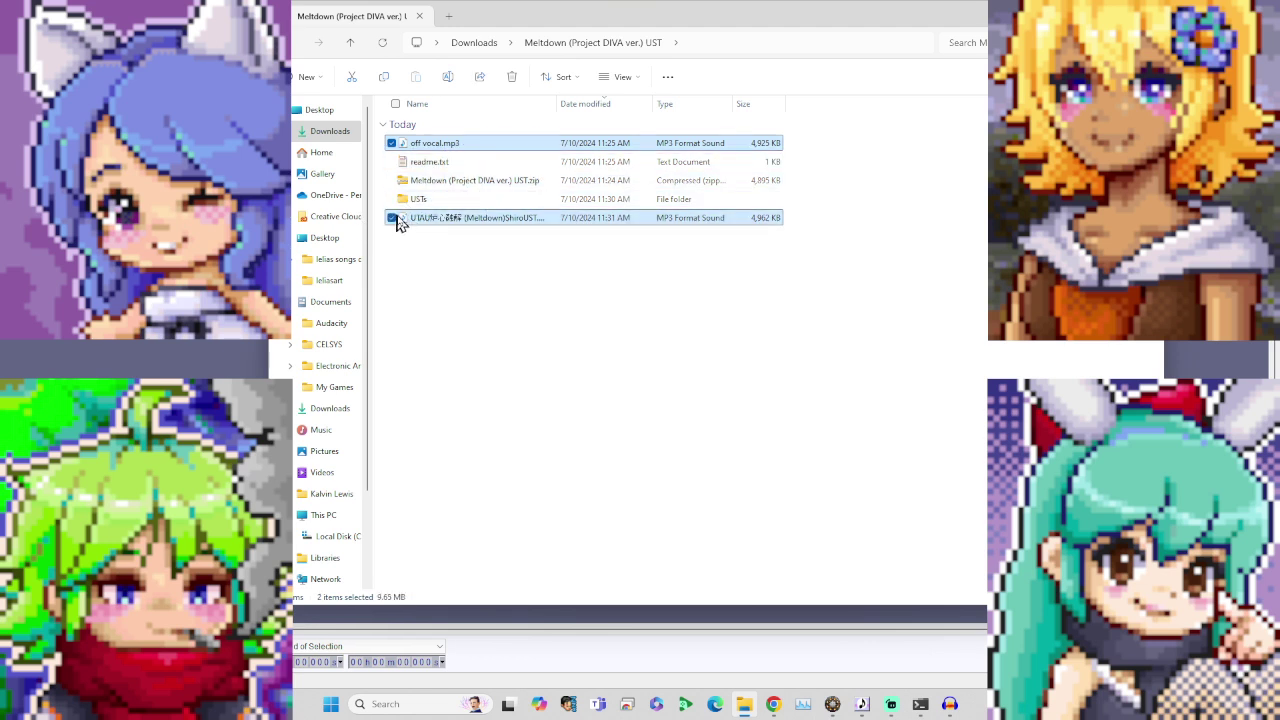
pyautogui.moveTo(414, 228); pyautogui.dragTo(205, 372)
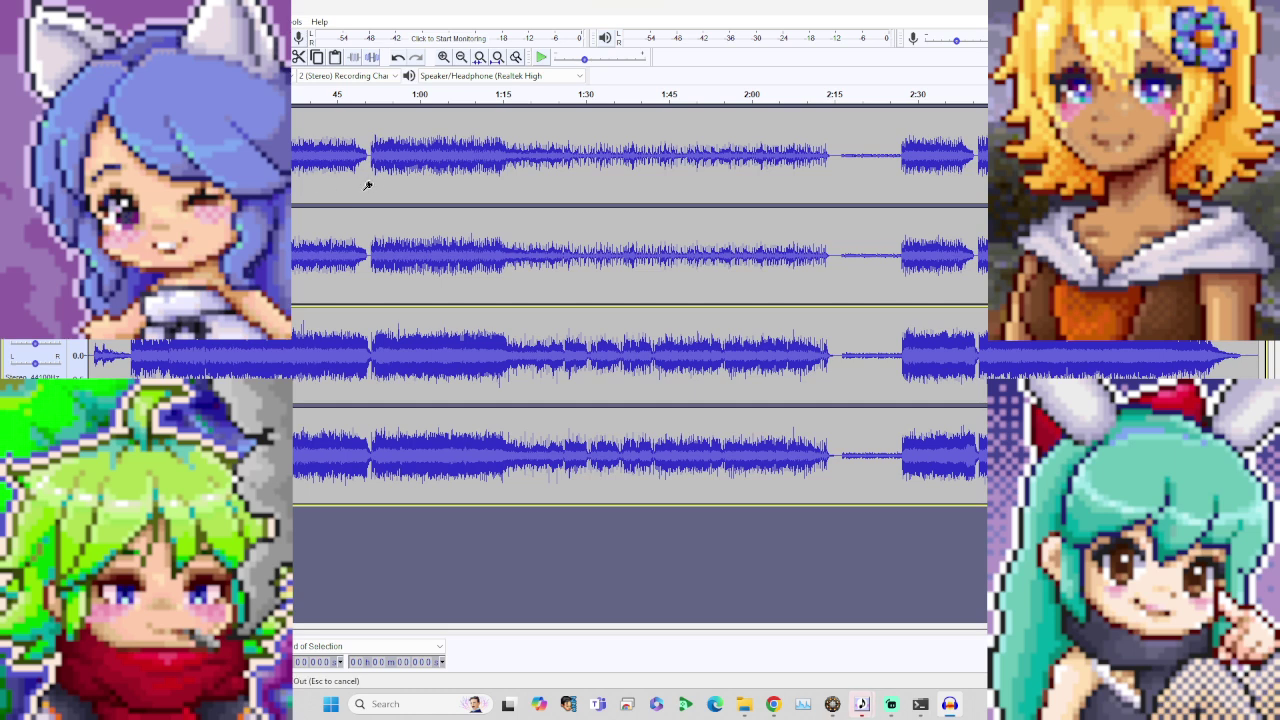
# Step: Shift the UTAU Meltdown track earlier so its waveform aligns with the off vocal track at about 51.2 seconds
pyautogui.scroll(10, 376, 183)
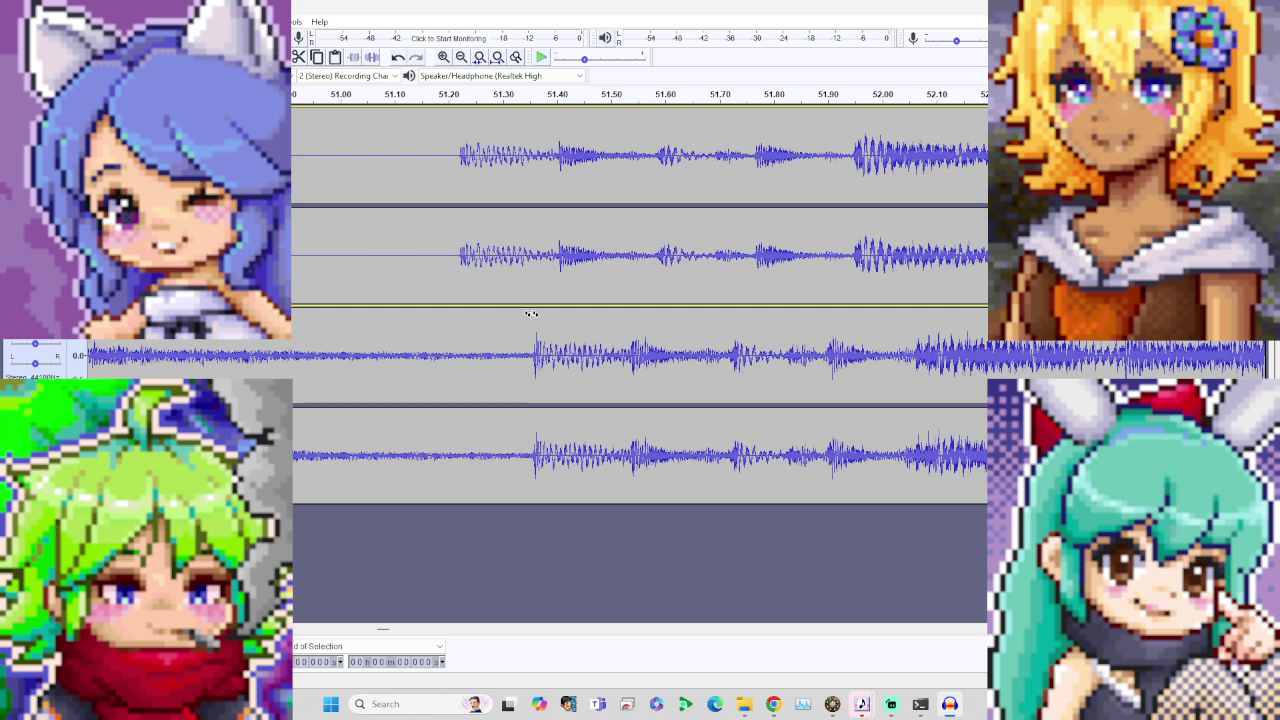
pyautogui.moveTo(509, 349); pyautogui.dragTo(482, 351)
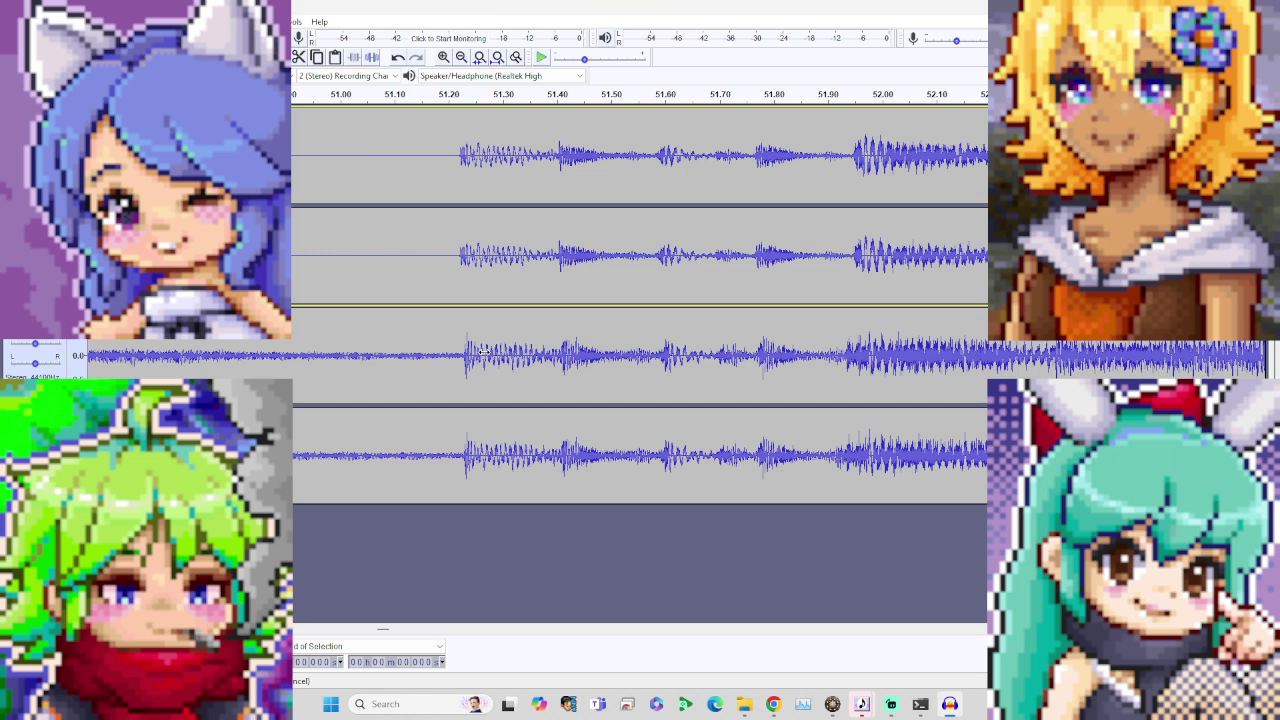
pyautogui.click(482, 352)
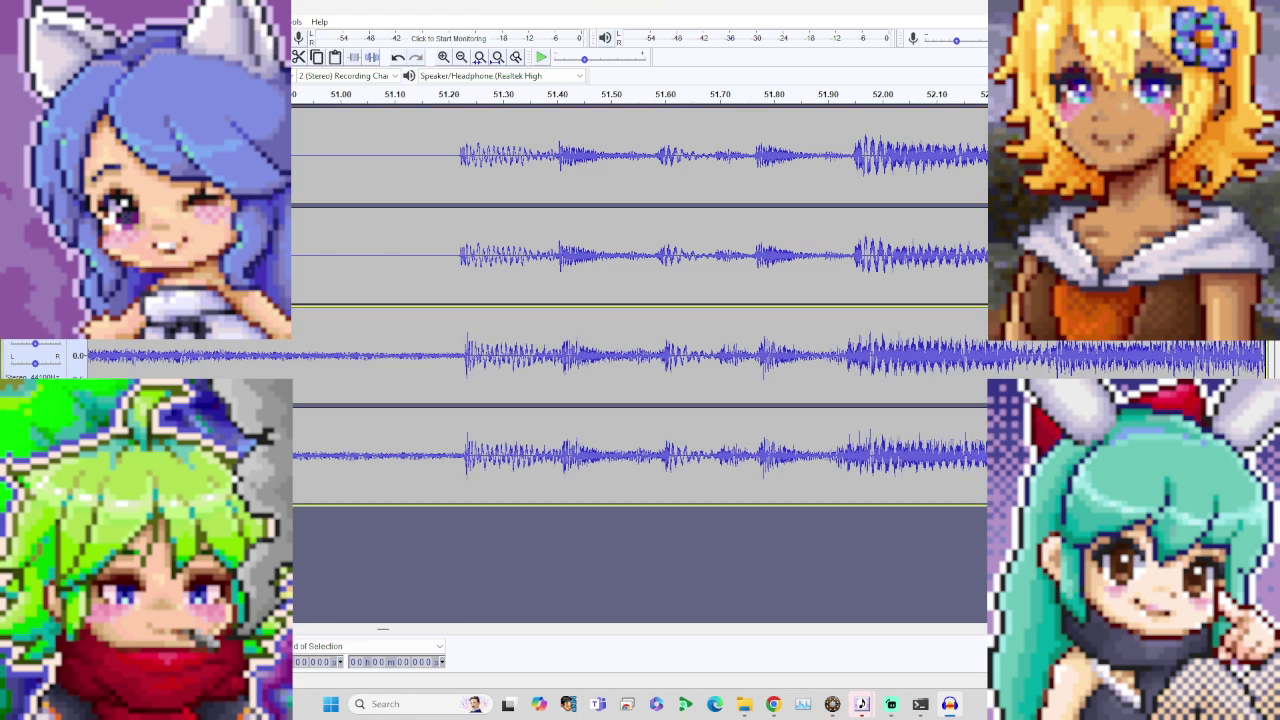
# Step: Play both tracks from the start to check that they are in sync
pyautogui.press('Home')
pyautogui.press('space')
pyautogui.scroll(-2, 450, 230)
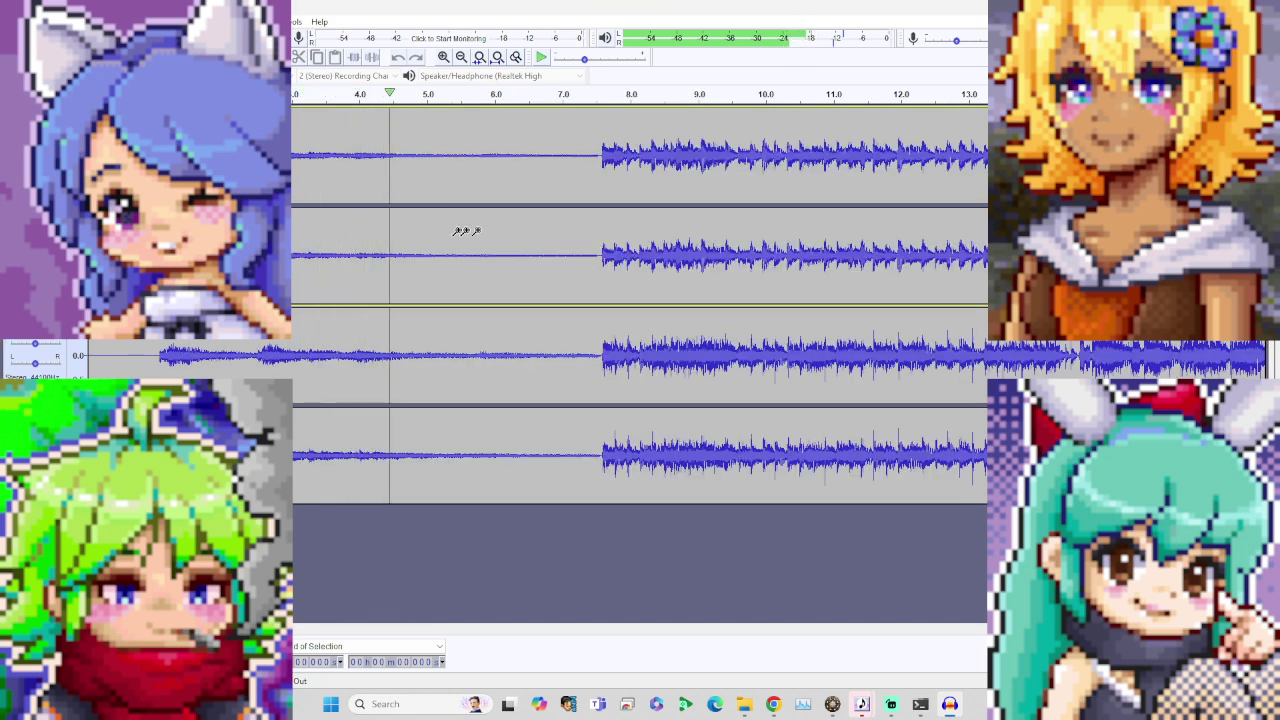
pyautogui.scroll(2, 531, 246)
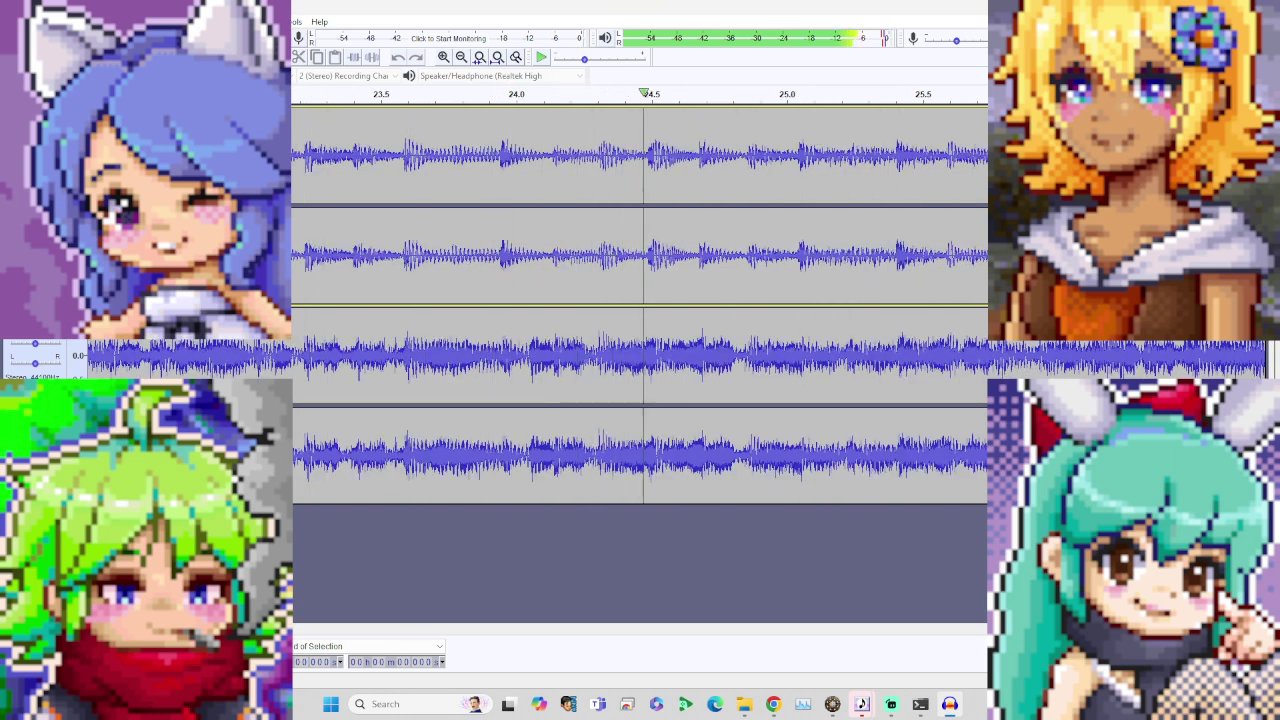
pyautogui.press('space')
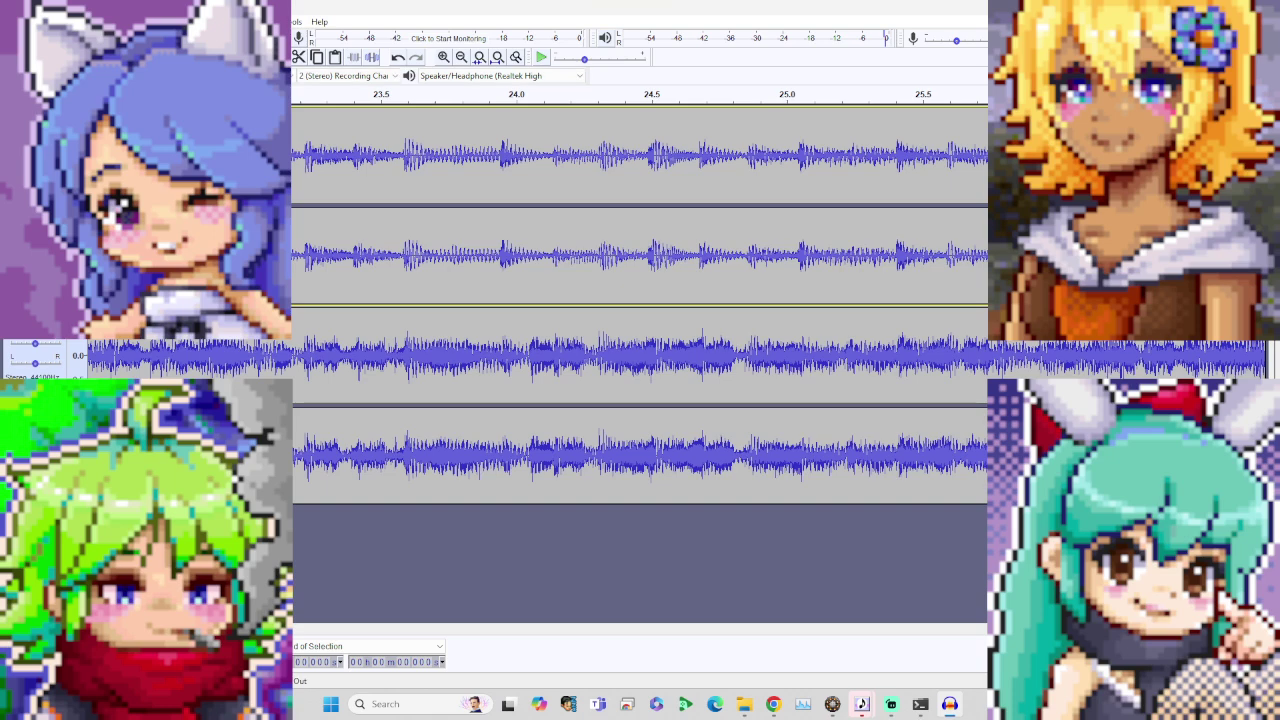
# Step: Mute the off vocal track
pyautogui.hotkey('ctrl', '1')
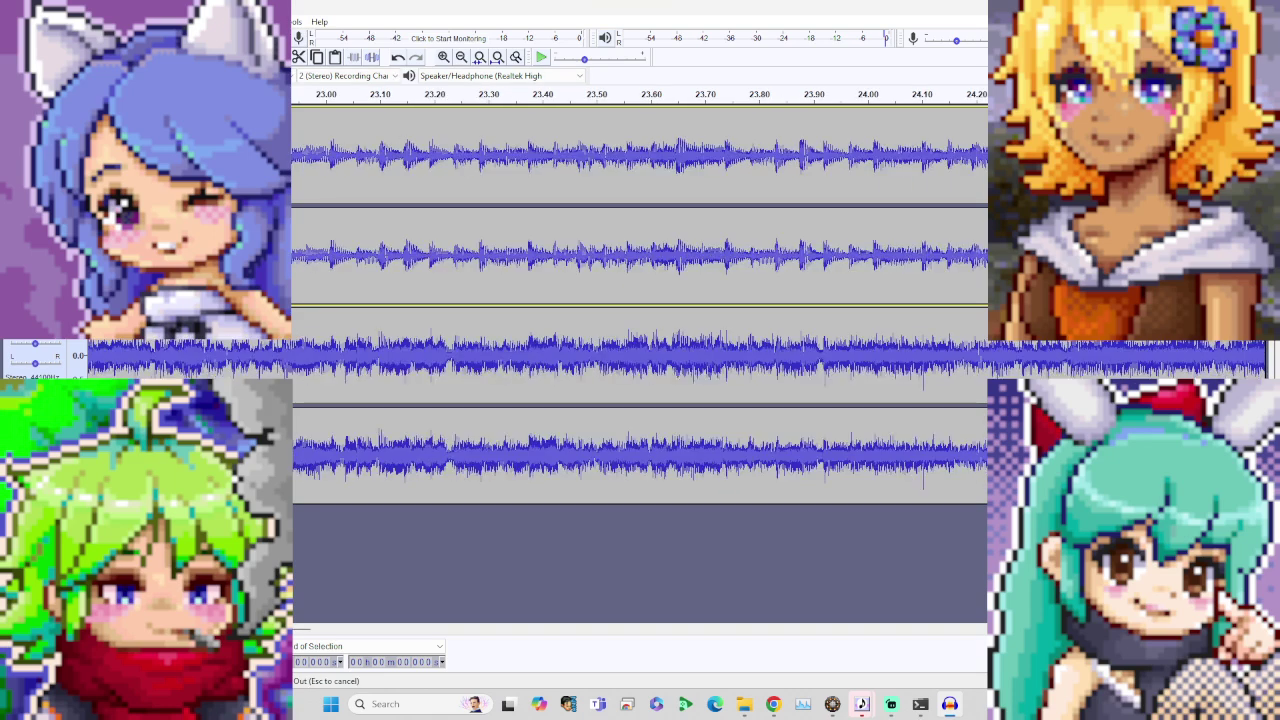
pyautogui.hotkey('ctrl', '3')
pyautogui.hotkey('ctrl', '3')
pyautogui.hotkey('ctrl', '3')
pyautogui.hotkey('ctrl', '3')
pyautogui.hotkey('ctrl', '3')
pyautogui.hotkey('ctrl', '3')
pyautogui.hotkey('ctrl', '3')
pyautogui.hotkey('ctrl', '3')
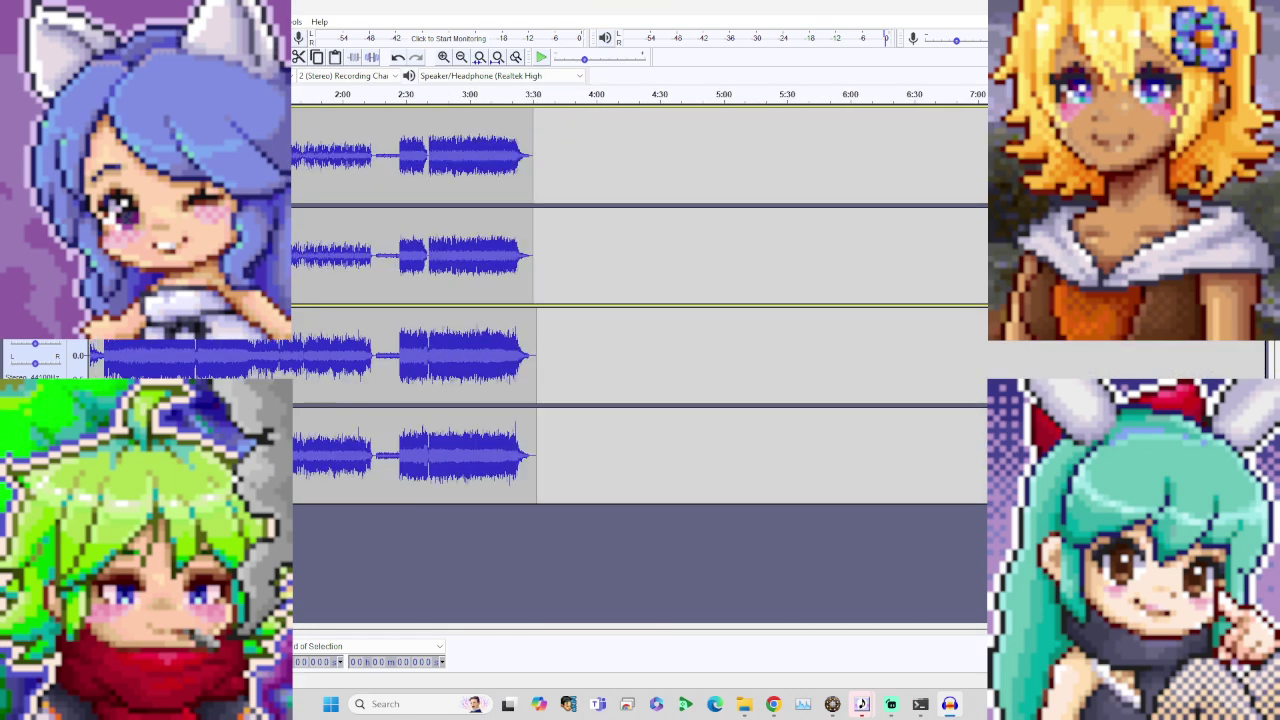
pyautogui.click(20, 127)
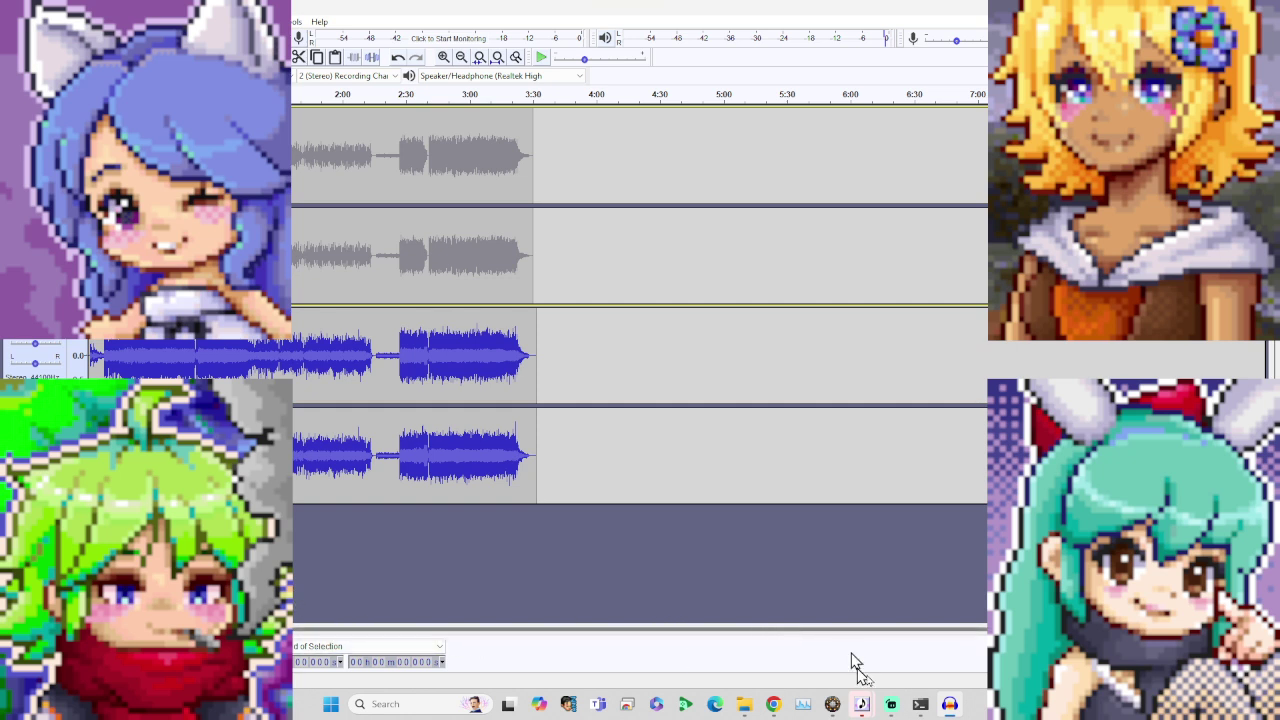
# Step: Switch to the Harm project in UTAU, dismiss the render notice and close the project without saving
pyautogui.click(915, 708)
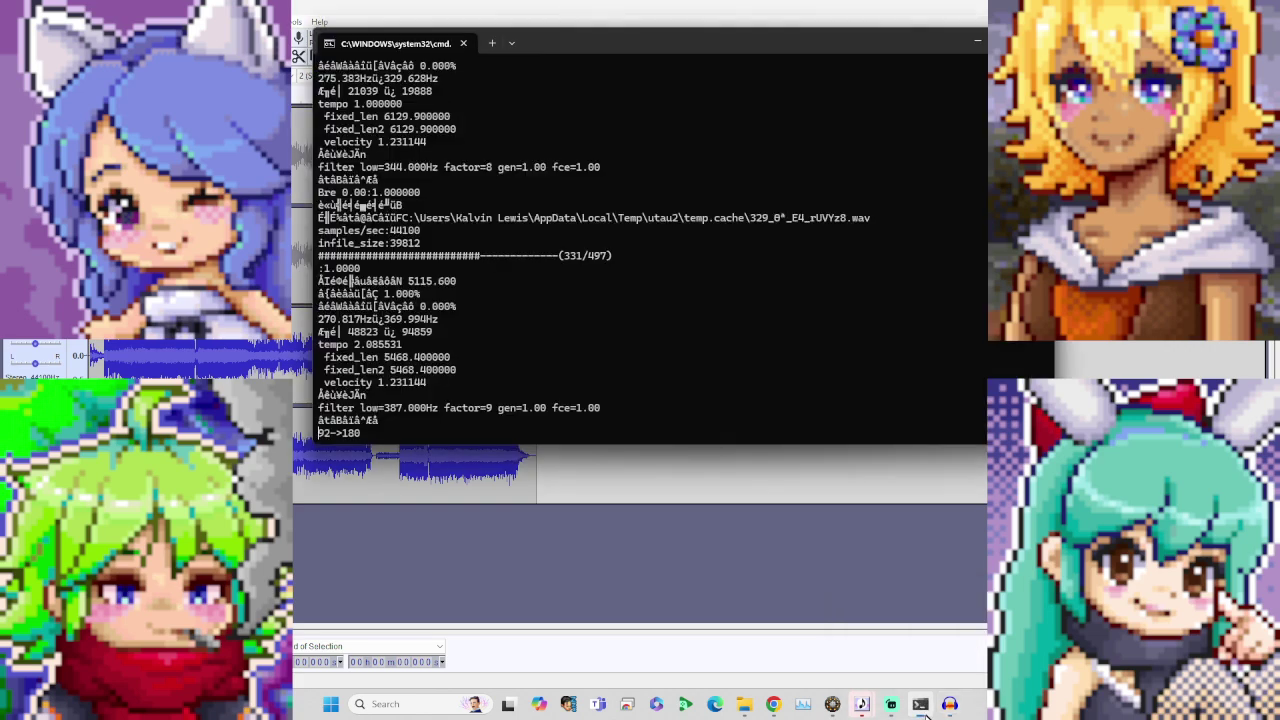
pyautogui.moveTo(861, 704)
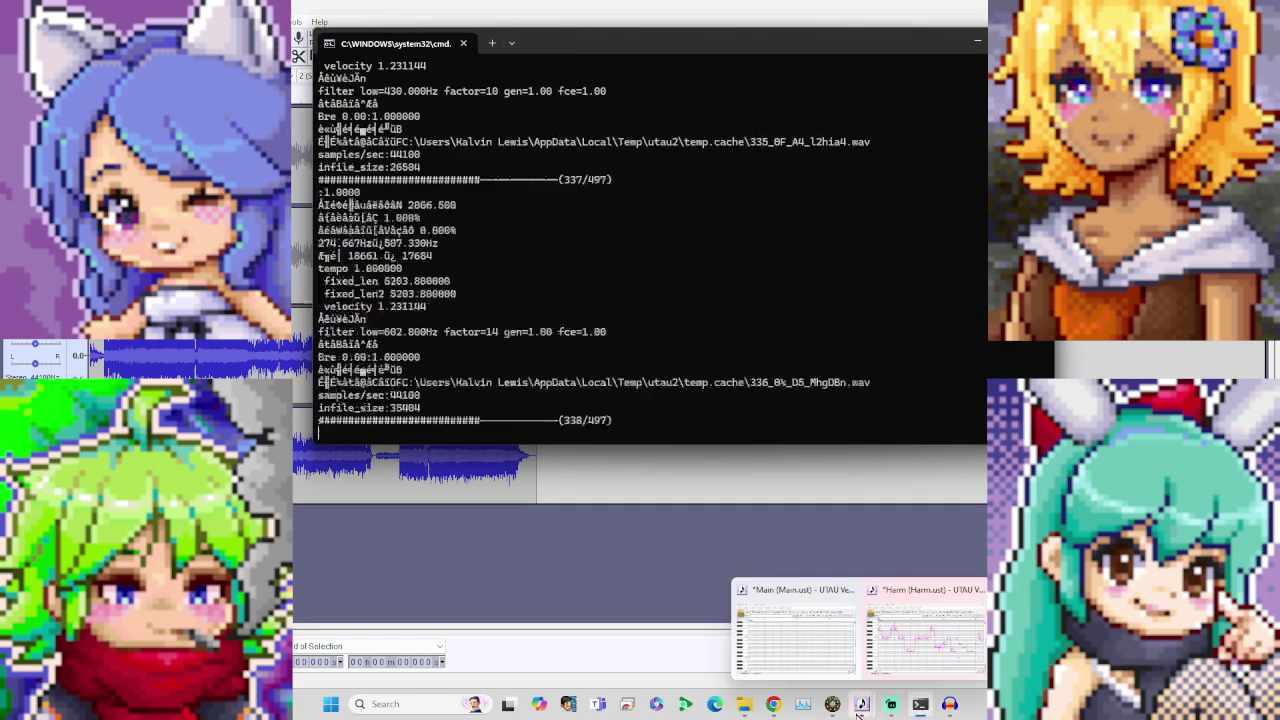
pyautogui.click(880, 668)
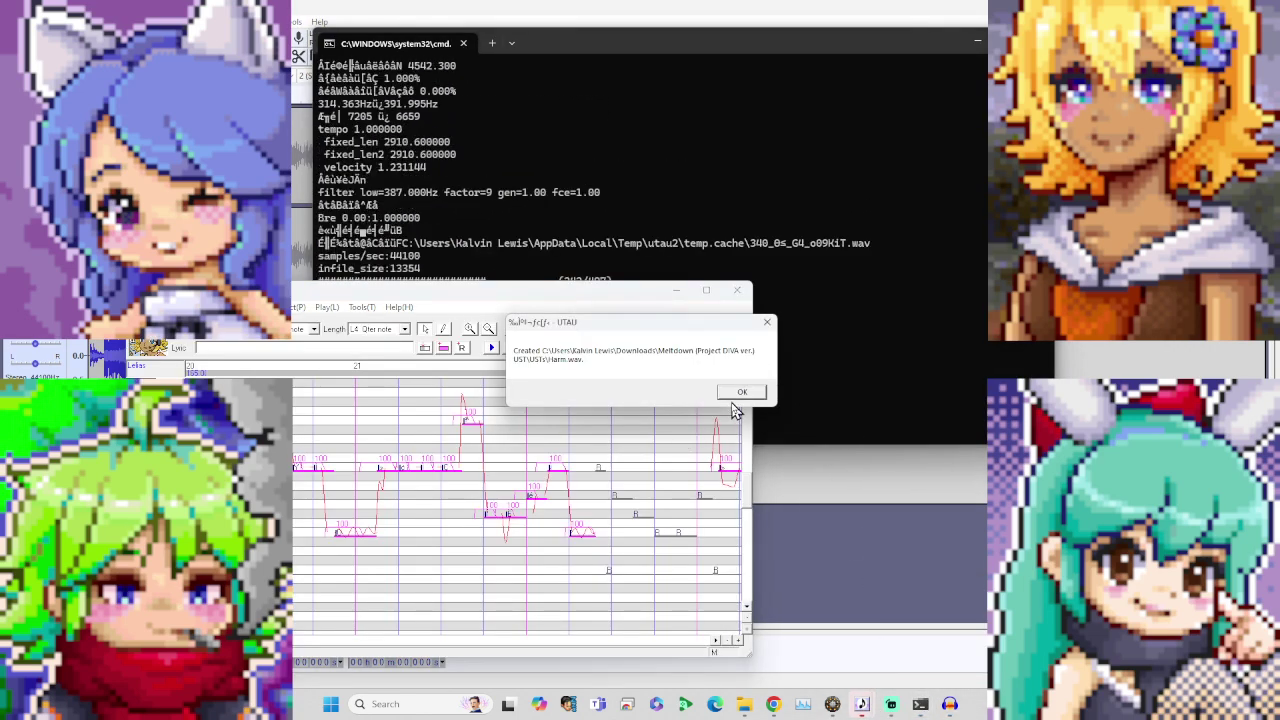
pyautogui.click(731, 391)
pyautogui.click(737, 290)
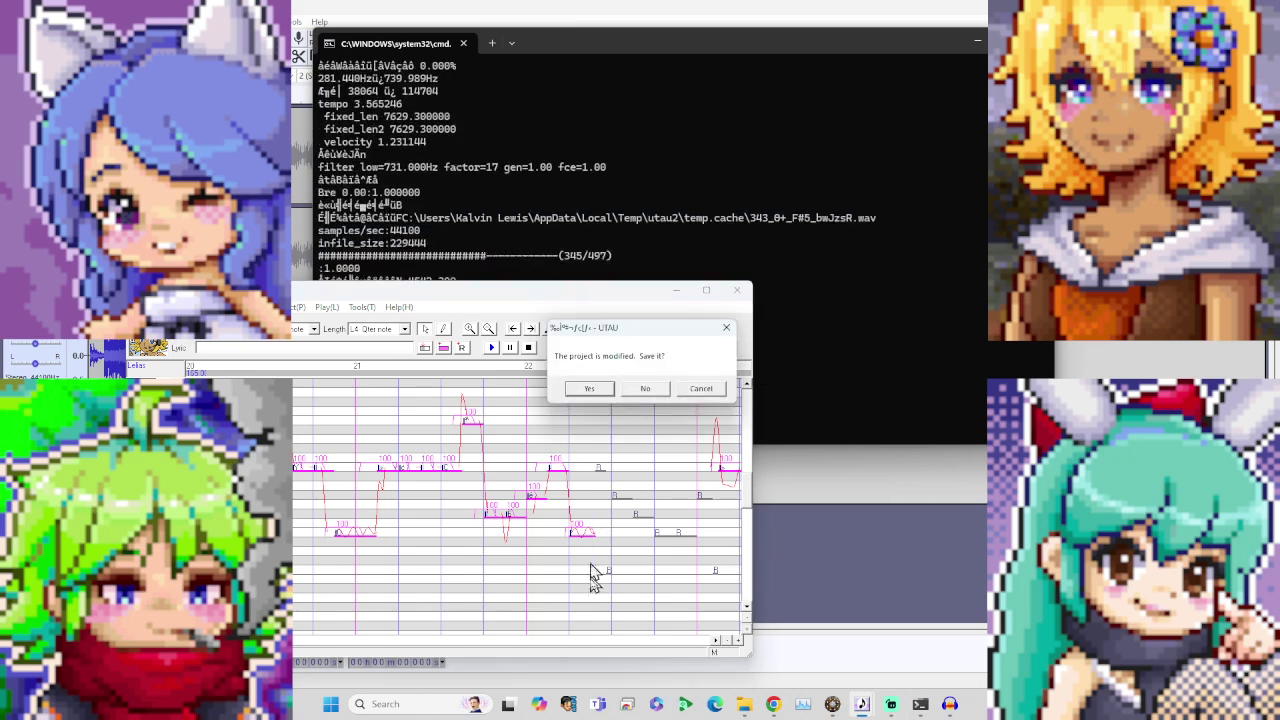
pyautogui.click(651, 382)
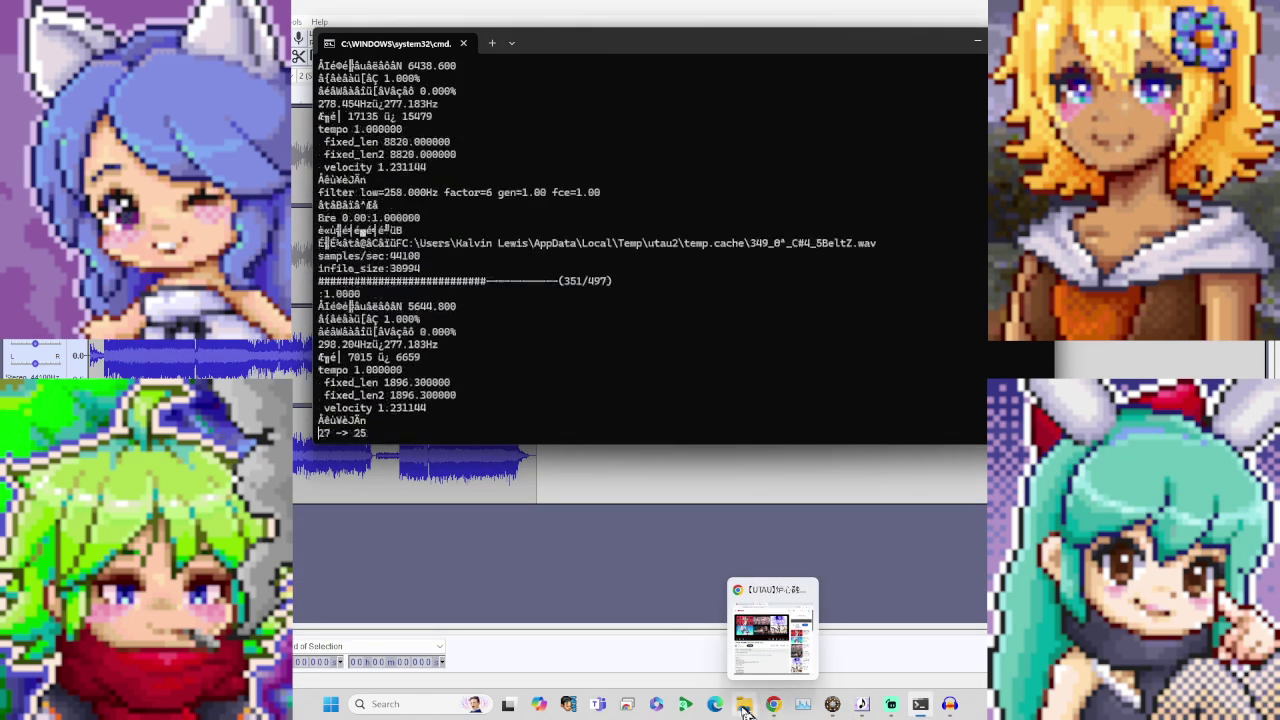
# Step: Import Harm.wav from the USTs folder into the Audacity project as a new track
pyautogui.click(744, 704)
pyautogui.click(590, 284)
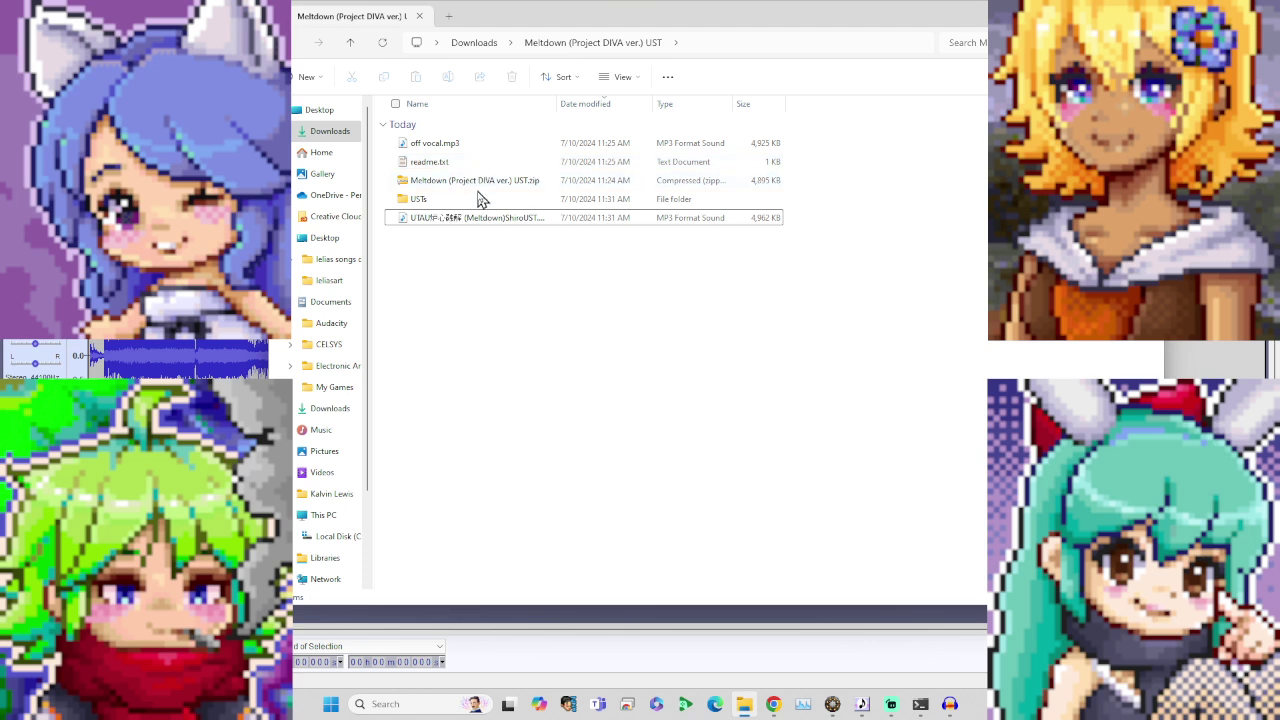
pyautogui.doubleClick(479, 199)
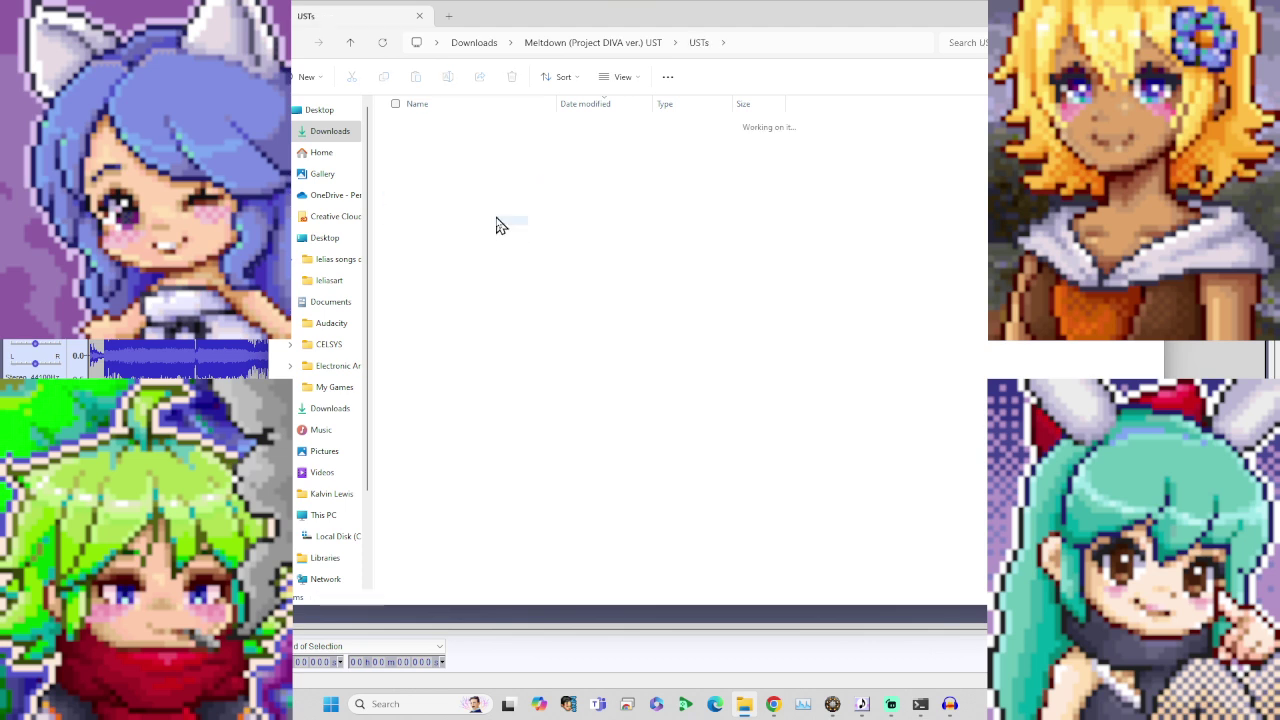
pyautogui.moveTo(496, 182); pyautogui.dragTo(200, 430)
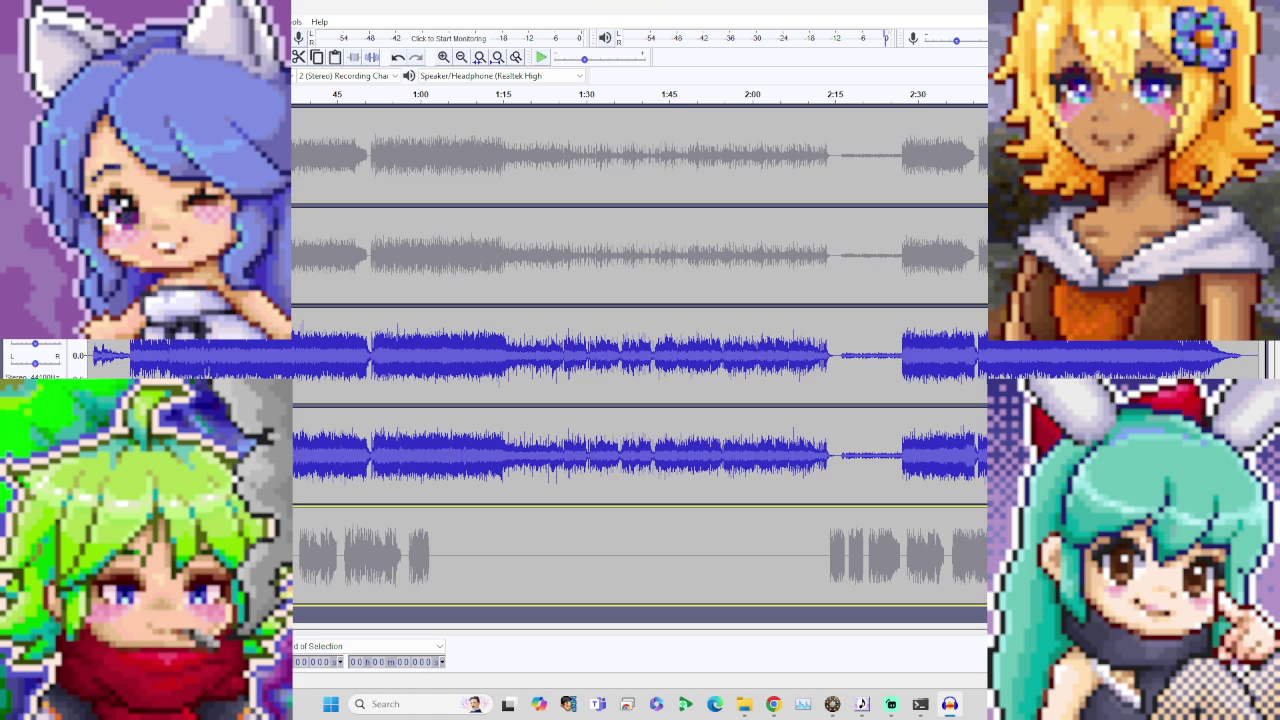
# Step: Unmute the Harm track and play it with the UTAU Meltdown track to compare their timing
pyautogui.hotkey('shift', 'u')
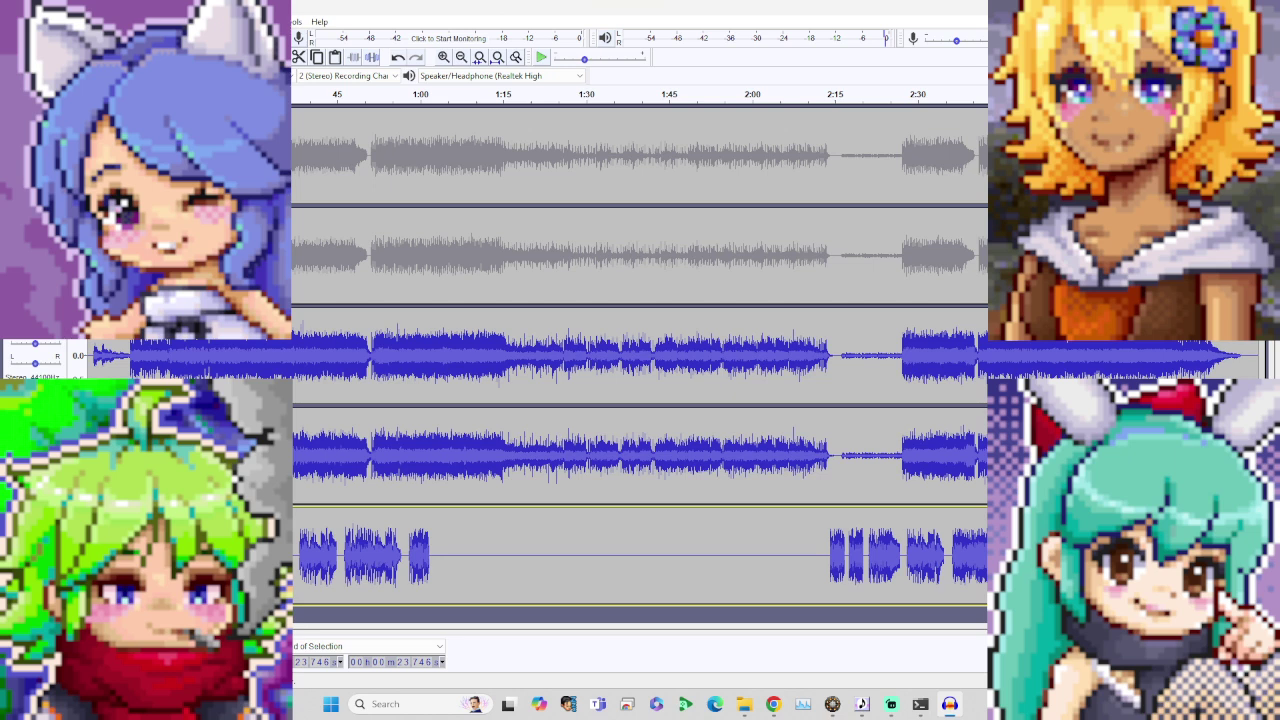
pyautogui.press('super+Down')
pyautogui.press('space')
pyautogui.scroll(-5, 245, 358)
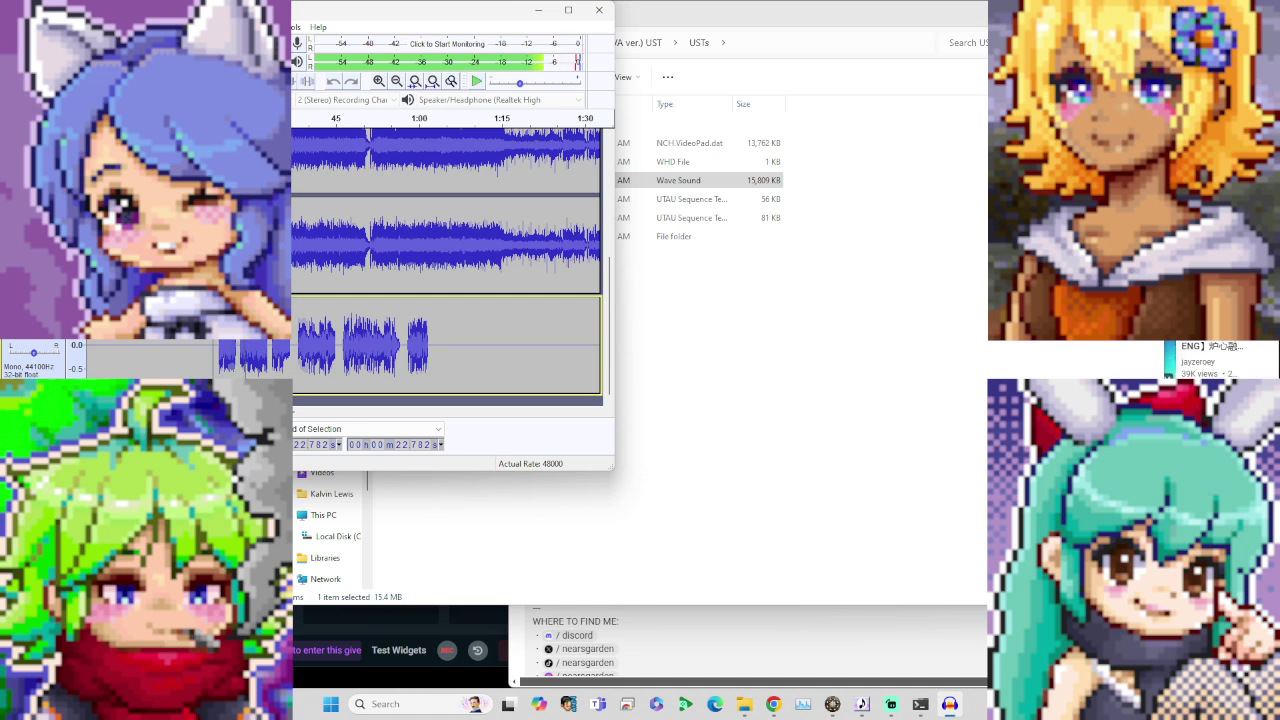
pyautogui.press('space')
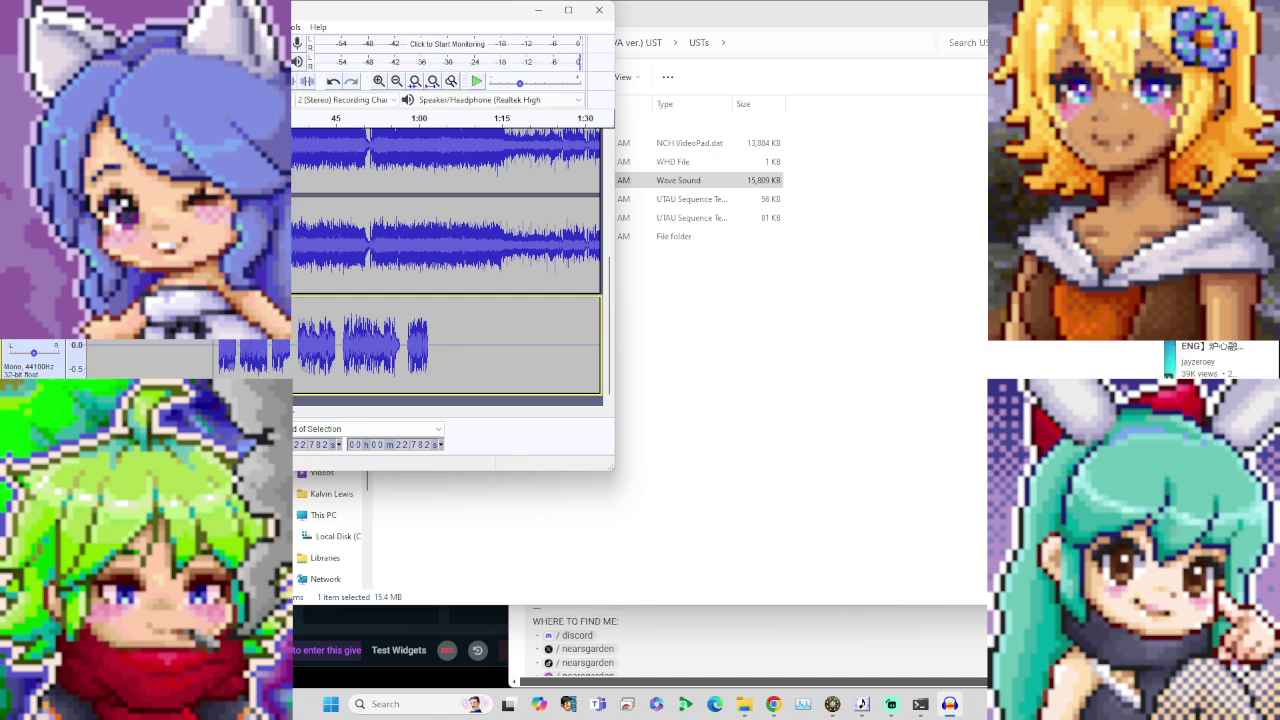
# Step: Mute the Harm track and enlarge the Audacity window
pyautogui.rightClick(180, 260)
pyautogui.rightClick(180, 260)
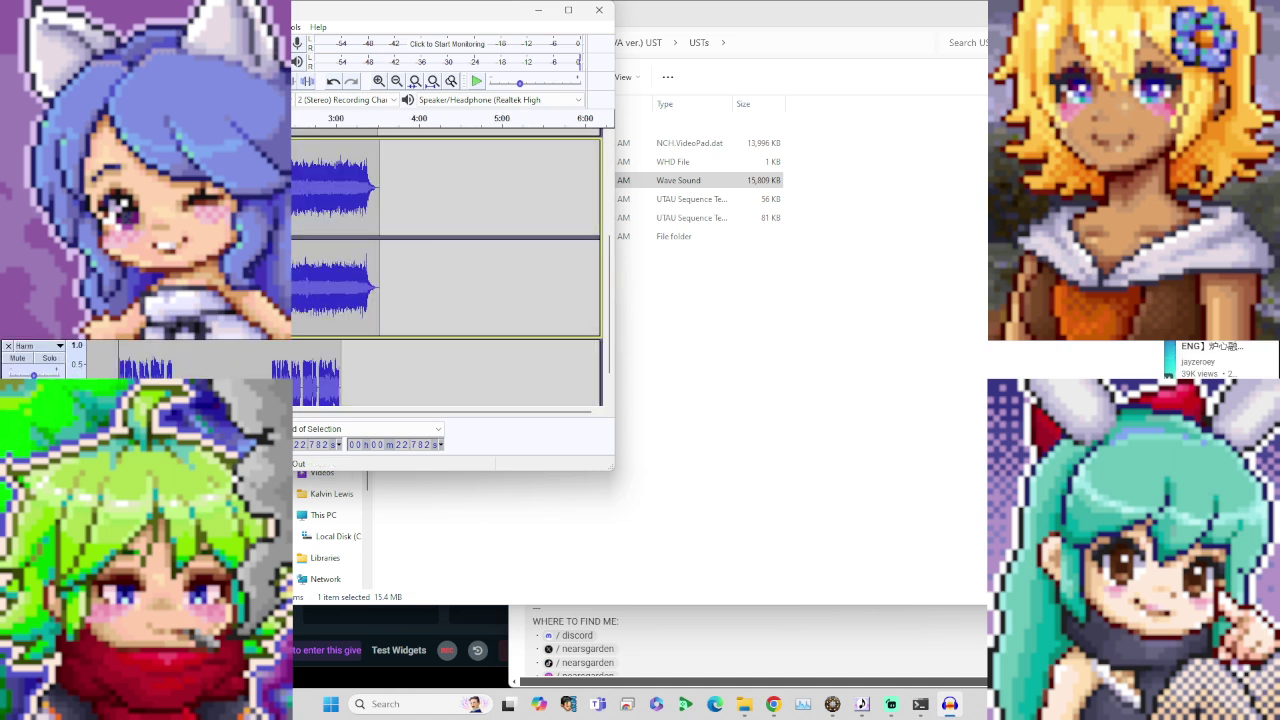
pyautogui.click(25, 360)
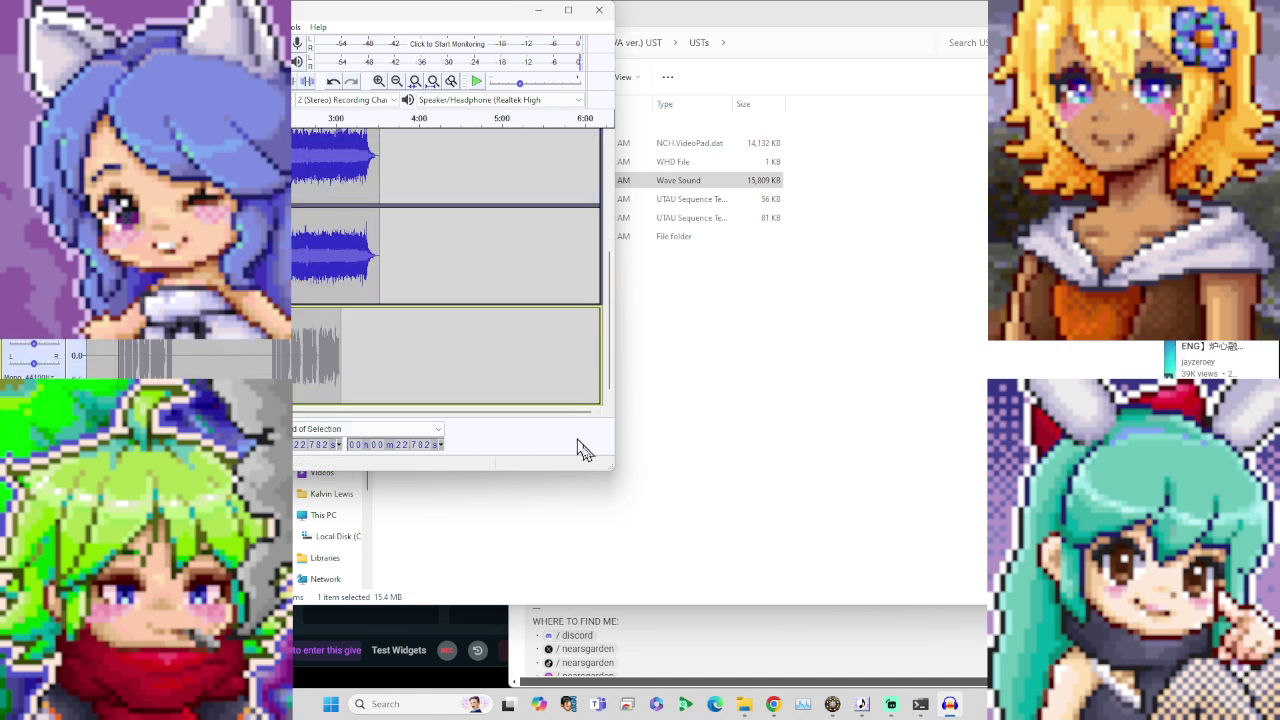
pyautogui.moveTo(605, 468); pyautogui.dragTo(958, 680)
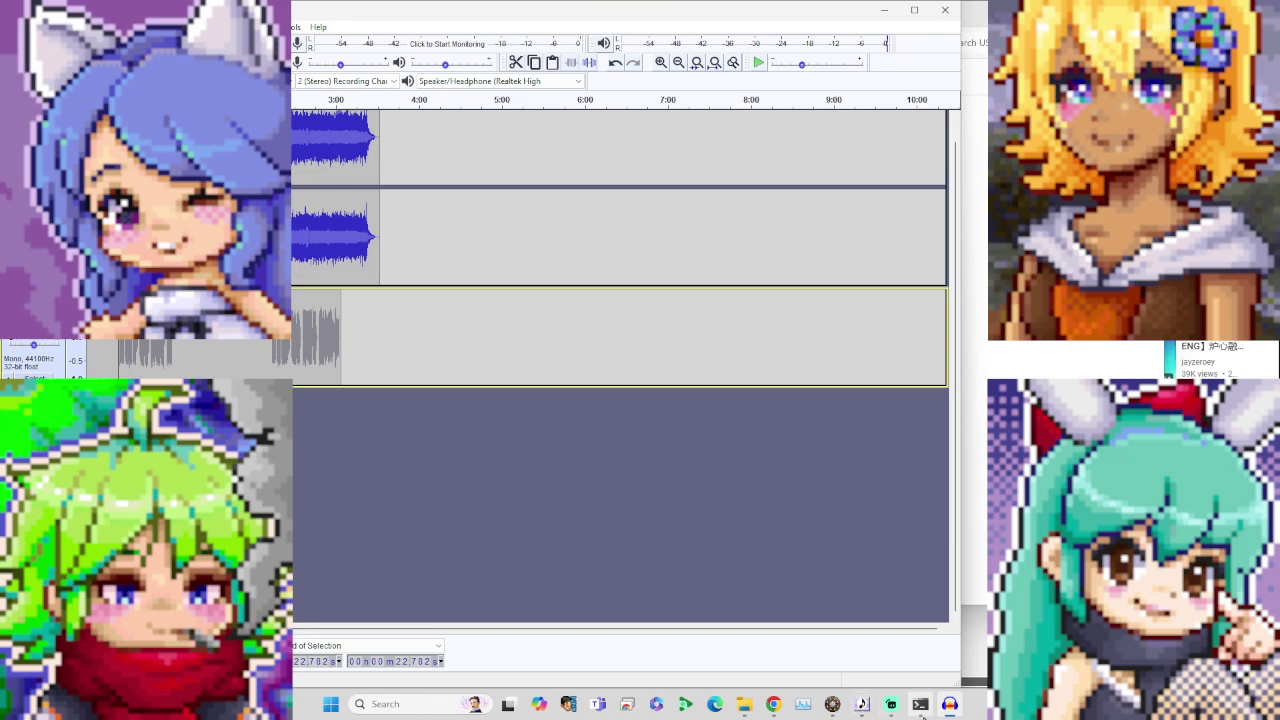
# Step: Check the progress of the Main vocal render in the command window
pyautogui.click(920, 706)
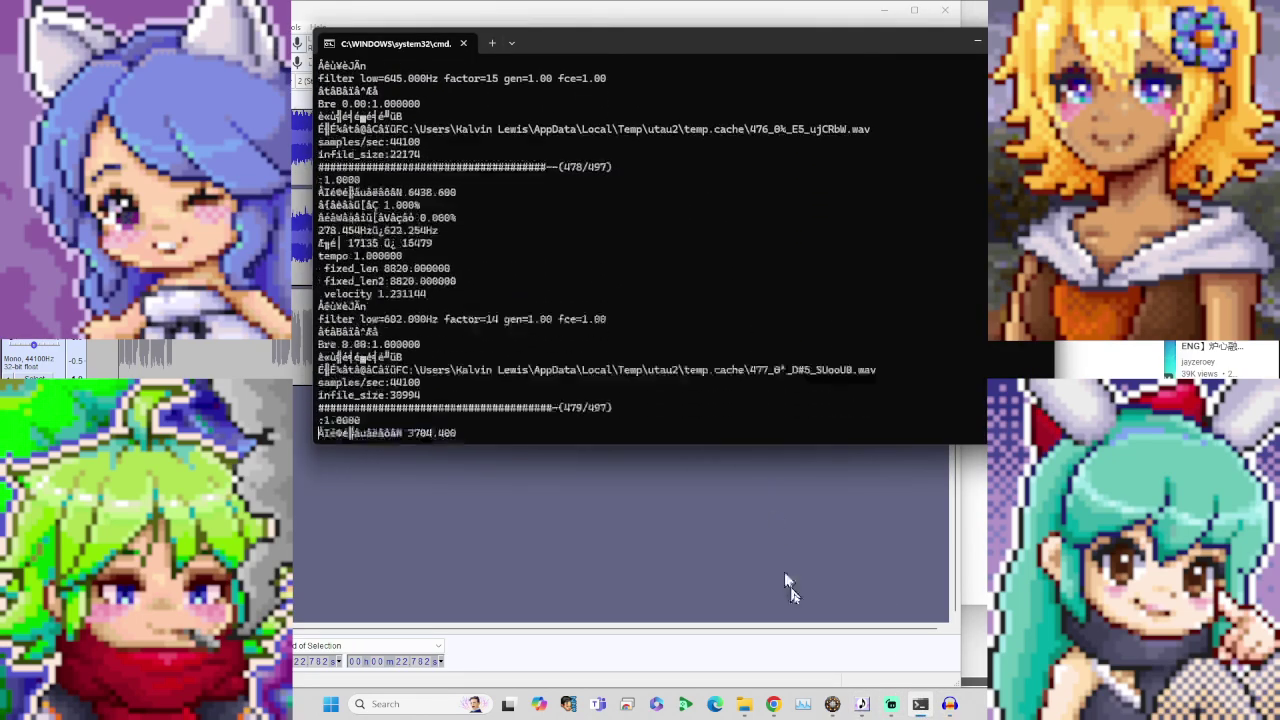
pyautogui.rightClick(840, 700)
pyautogui.click(843, 668)
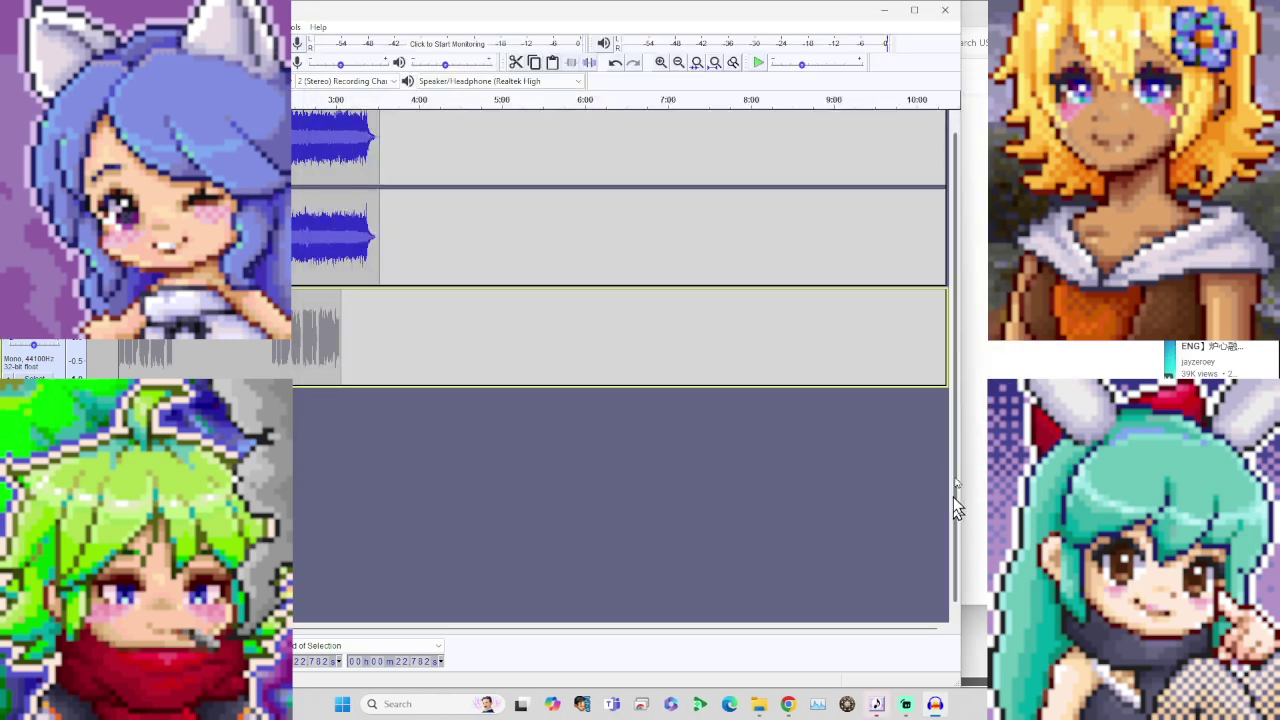
# Step: Import the rendered Main.wav from the USTs folder into the Audacity project
pyautogui.moveTo(953, 507); pyautogui.dragTo(974, 334)
pyautogui.click(990, 375)
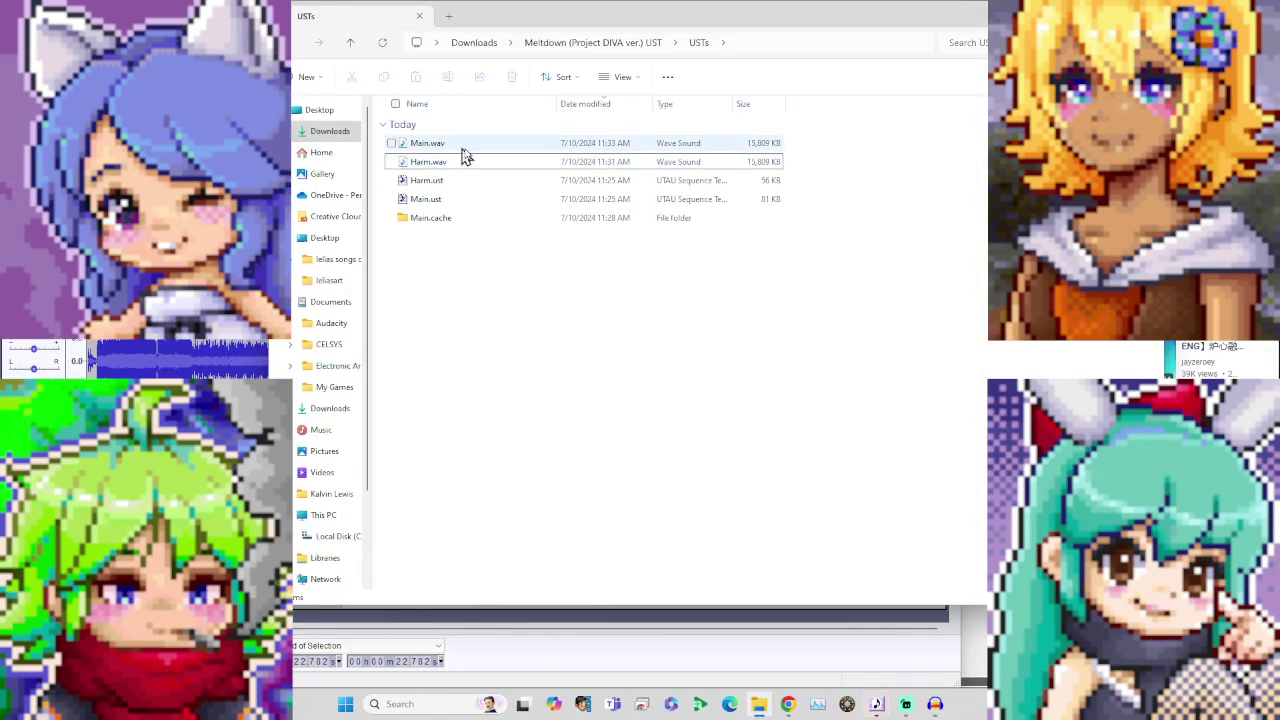
pyautogui.moveTo(443, 140); pyautogui.dragTo(240, 415)
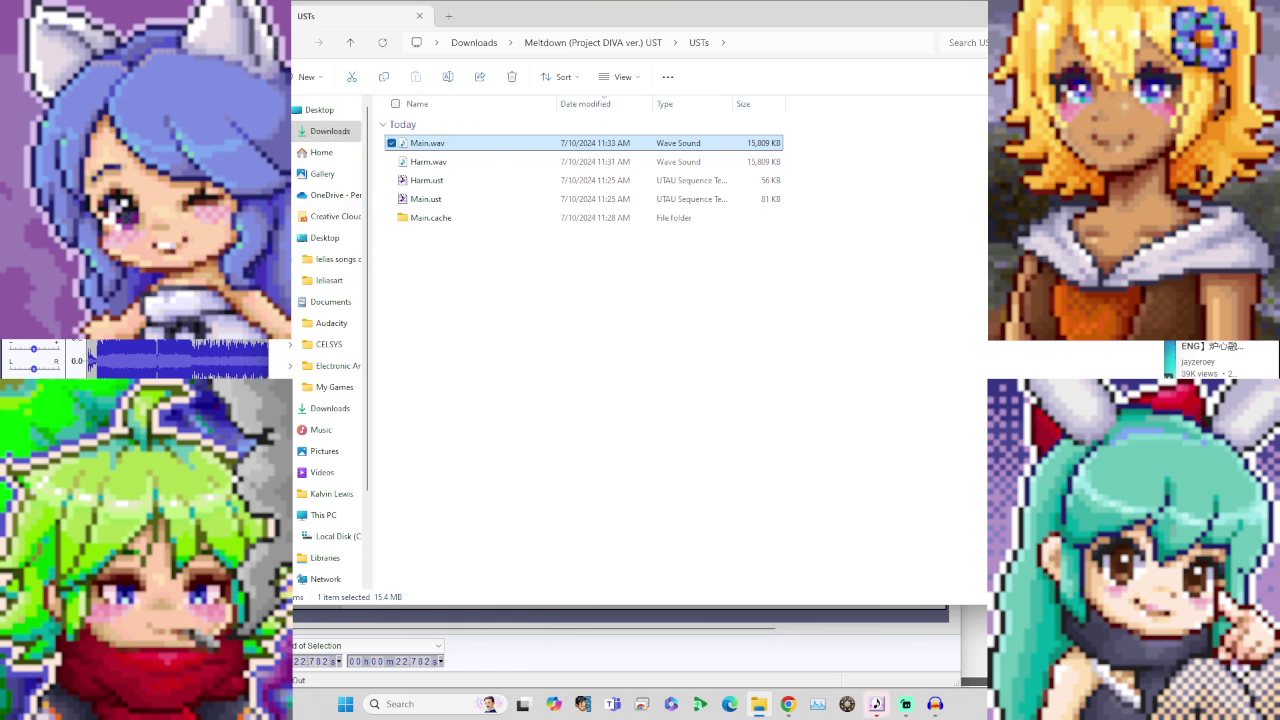
# Step: Return to the Audacity project and unmute both the Harm and Main vocal tracks
pyautogui.click(935, 704)
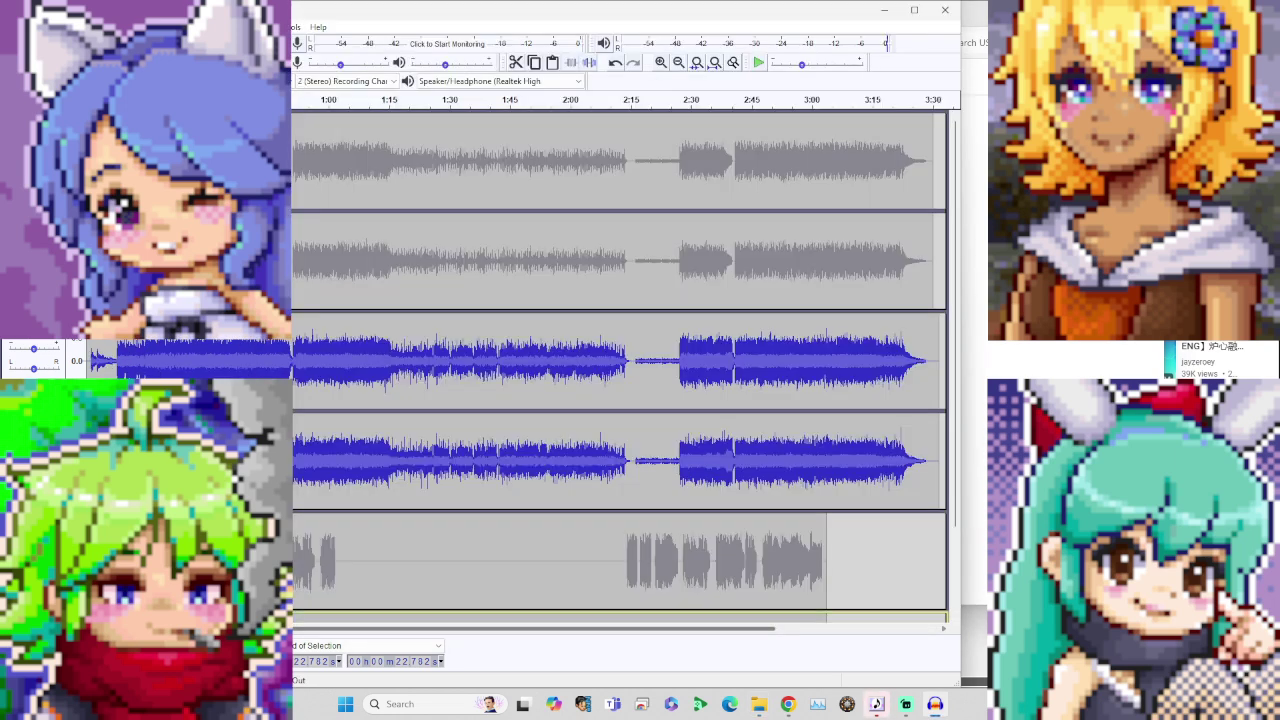
pyautogui.scroll(-2, 957, 358)
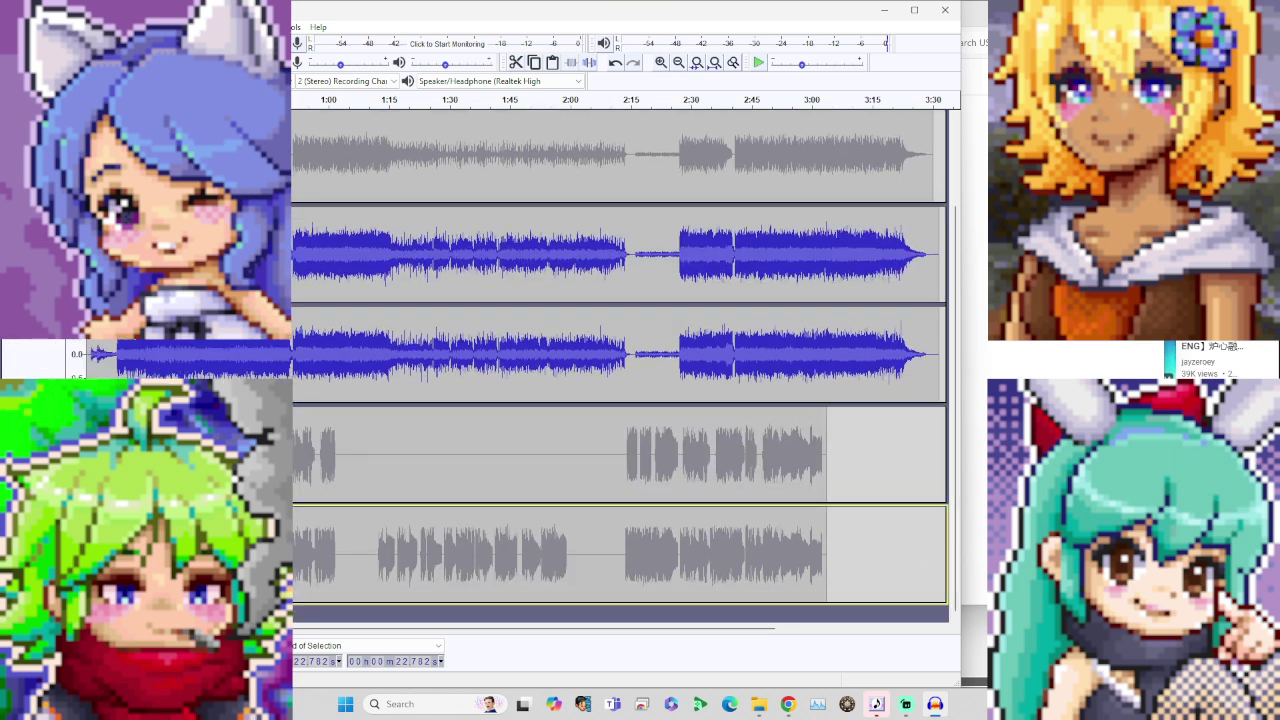
pyautogui.click(19, 426)
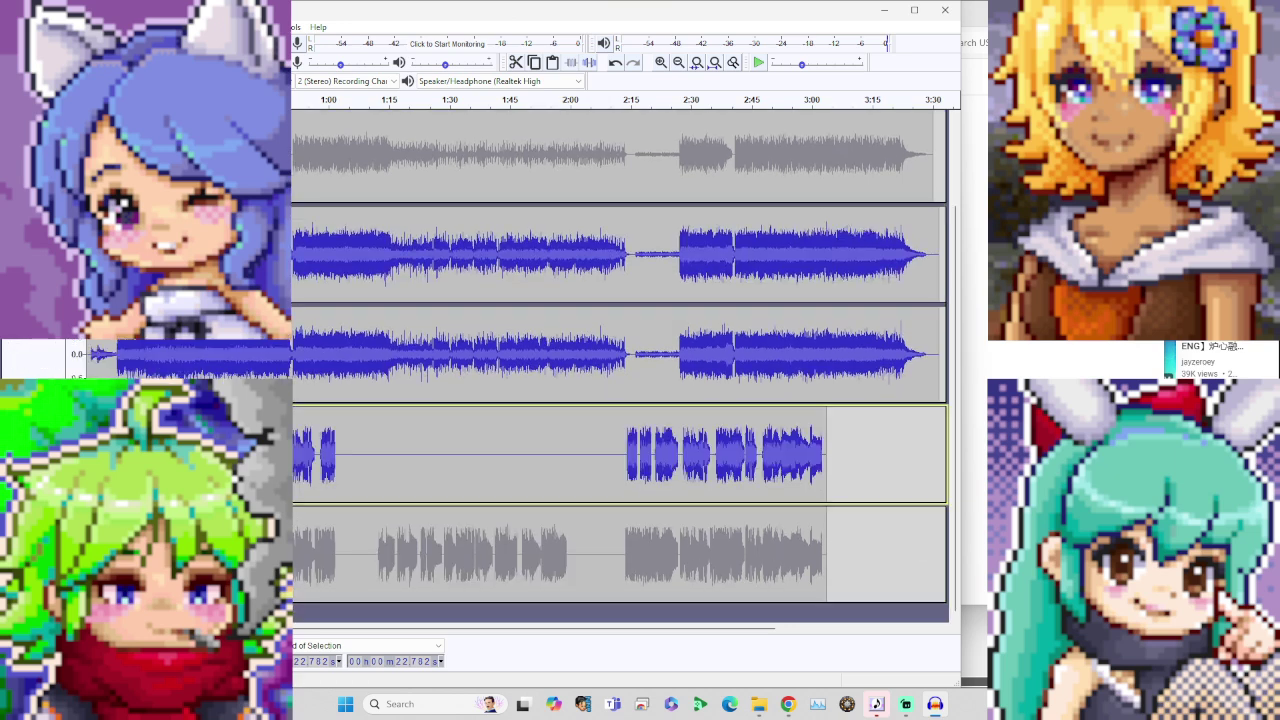
pyautogui.click(19, 526)
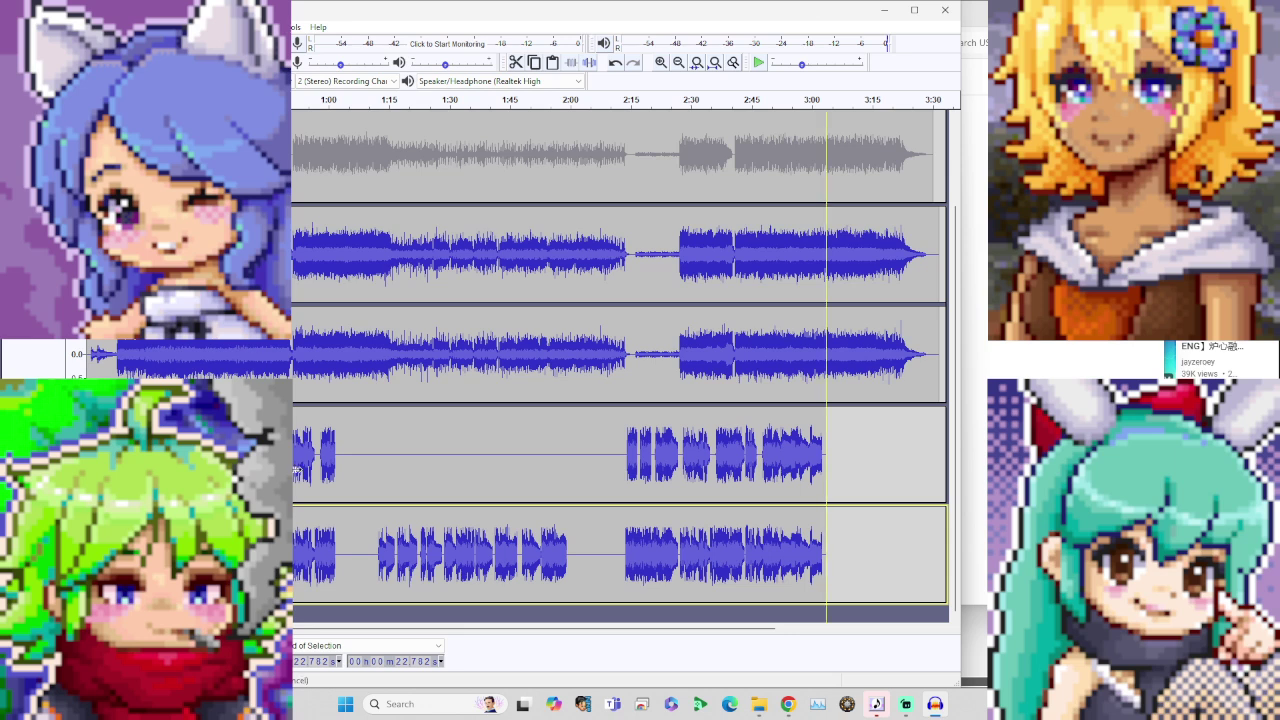
# Step: Shift the Harm and Main vocal clips about 14 seconds later to match the reference song, and play them to check the timing
pyautogui.moveTo(272, 470); pyautogui.dragTo(318, 470)
pyautogui.click(322, 470)
pyautogui.moveTo(297, 541); pyautogui.dragTo(338, 546)
pyautogui.click(40, 548)
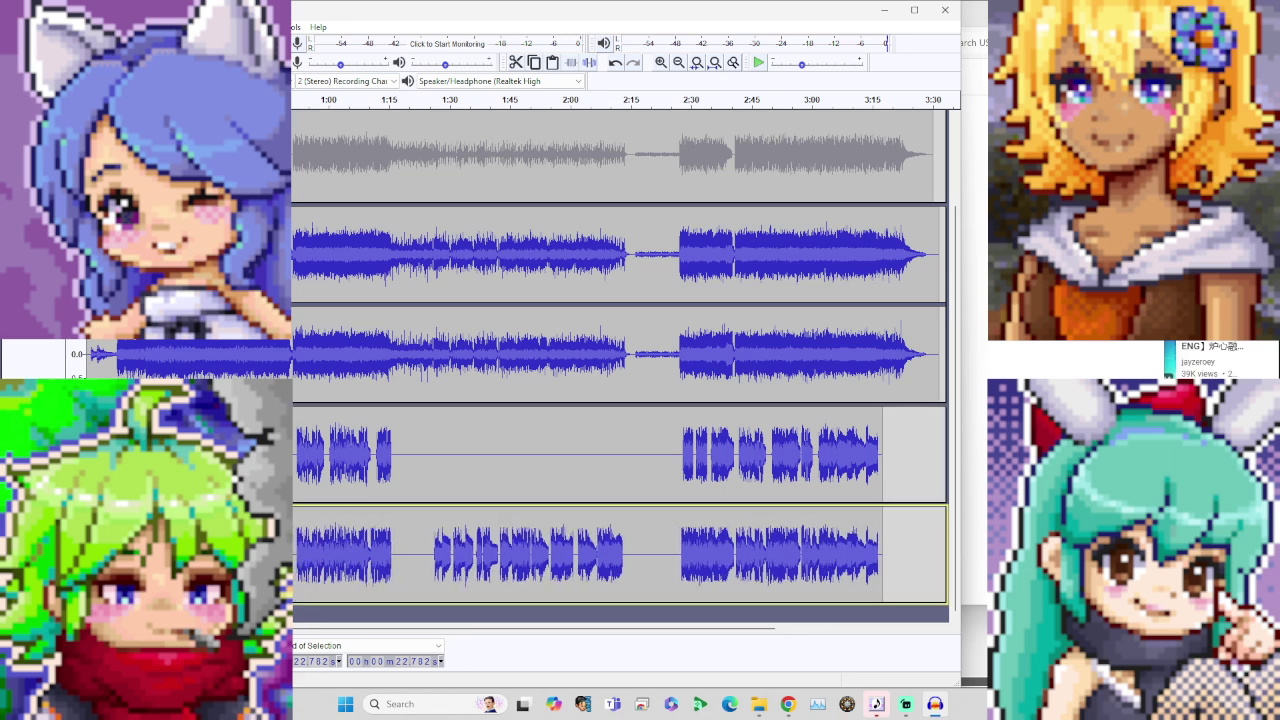
pyautogui.click(40, 448)
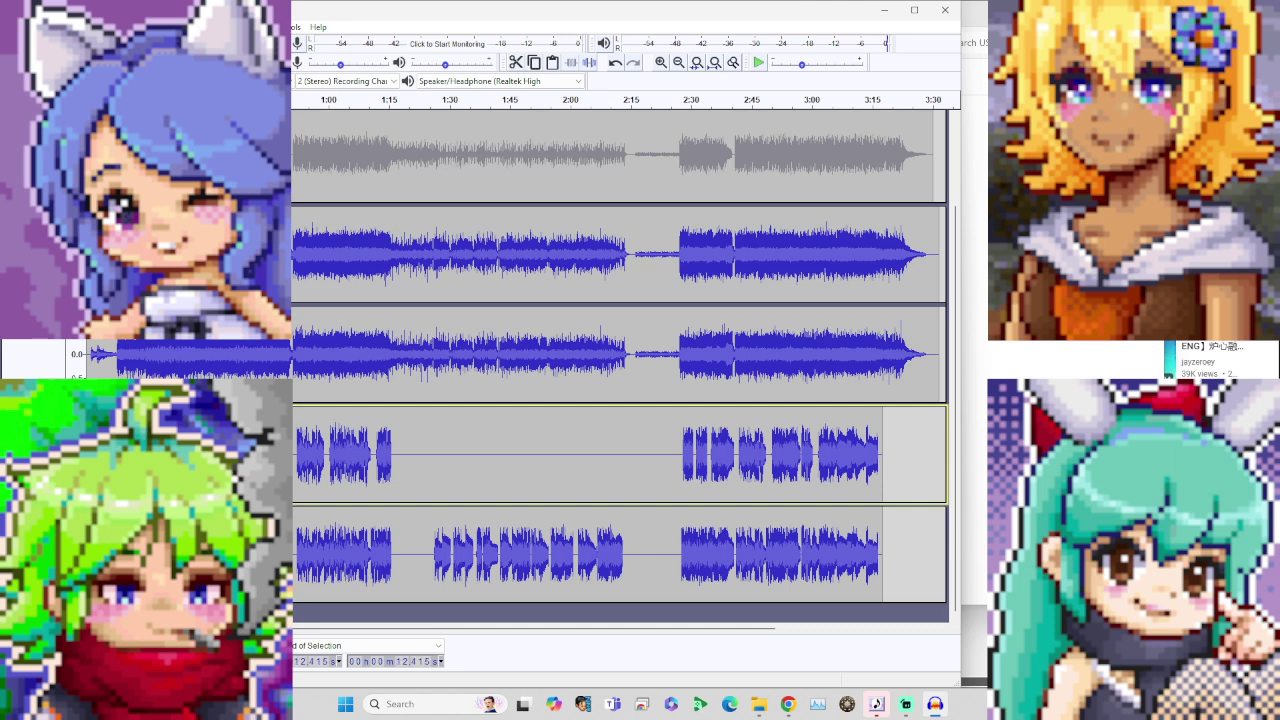
pyautogui.press('space')
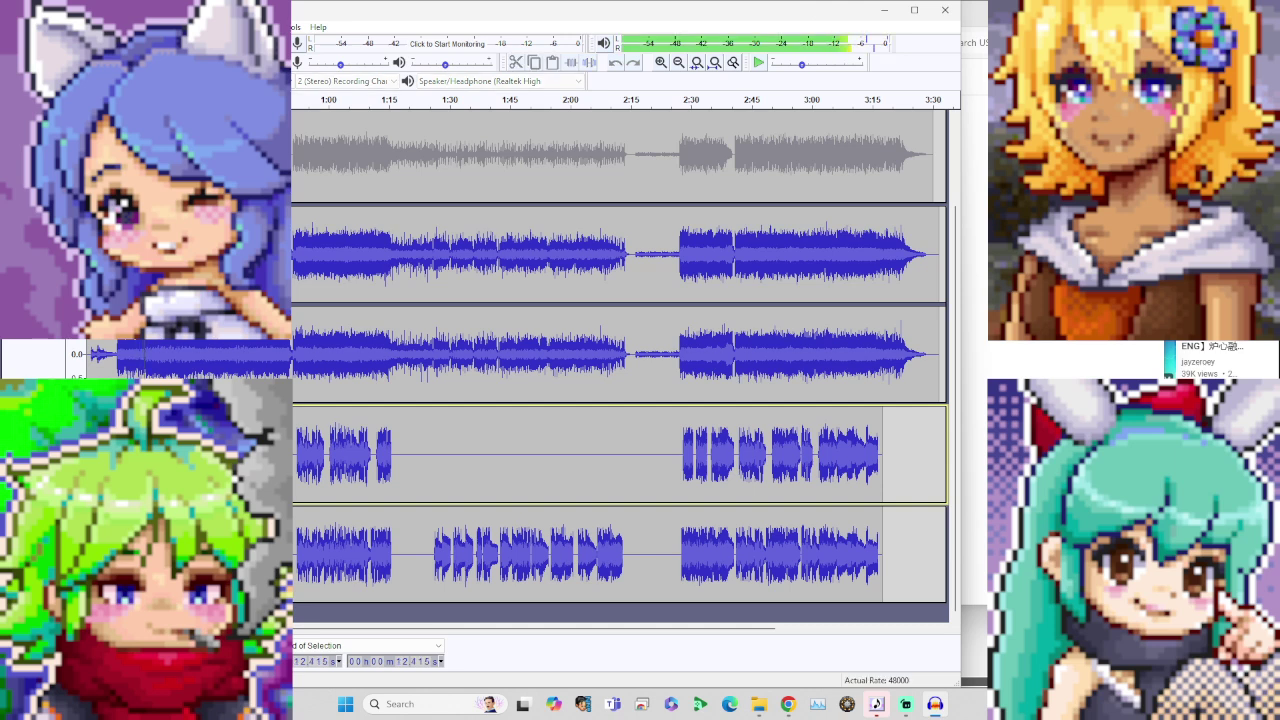
pyautogui.press('space')
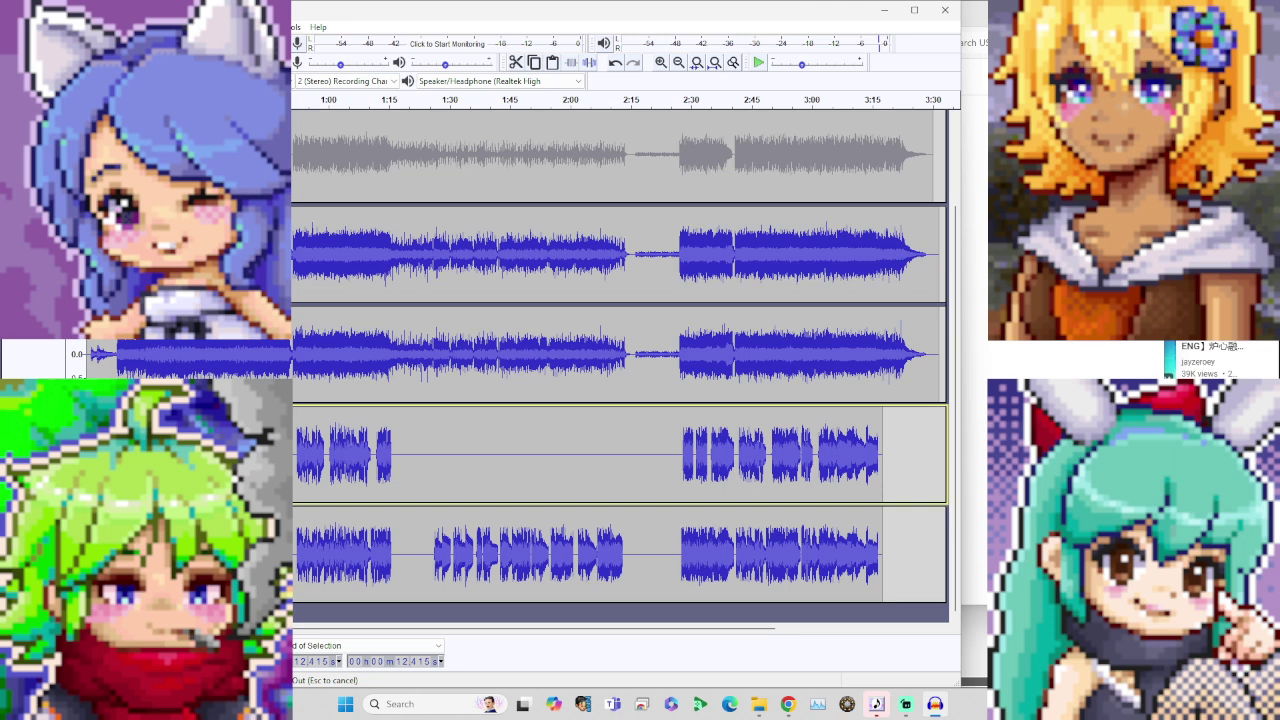
# Step: Fine-tune the Main vocal about 0.2 seconds earlier against the reference song, and play the result to check the sync
pyautogui.moveTo(137, 450); pyautogui.dragTo(164, 450)
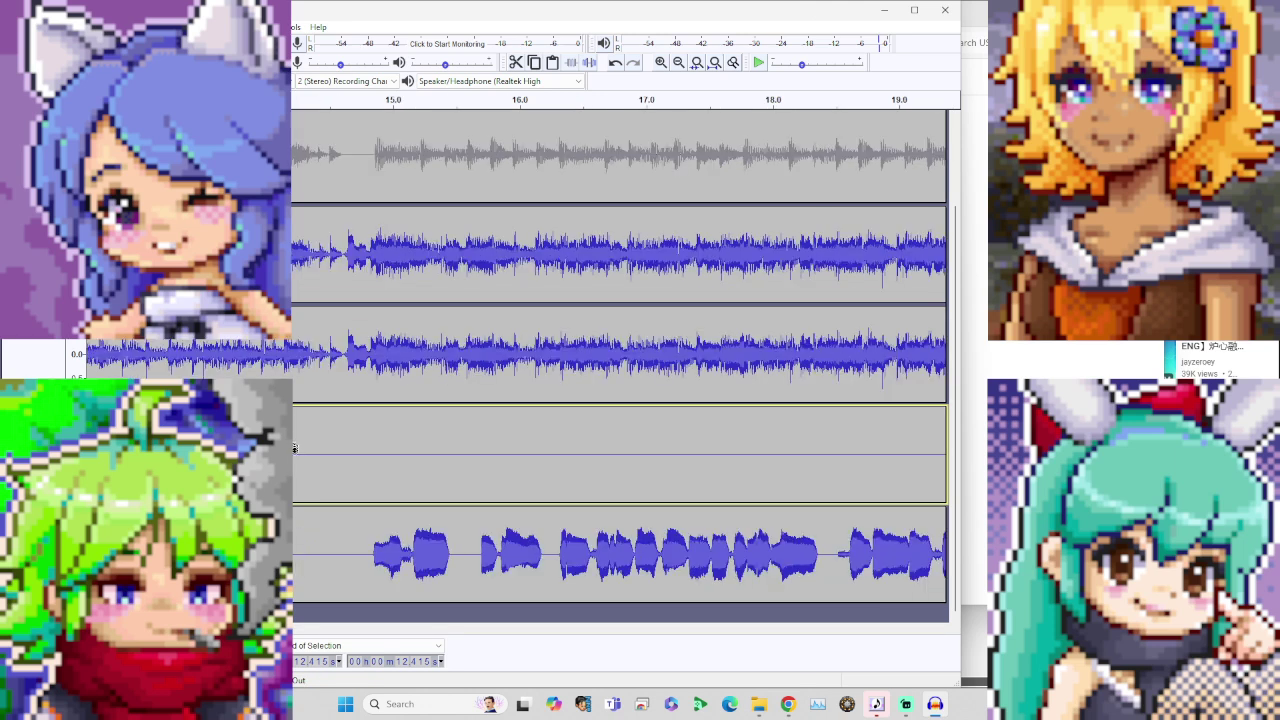
pyautogui.hotkey('ctrl', 'a')
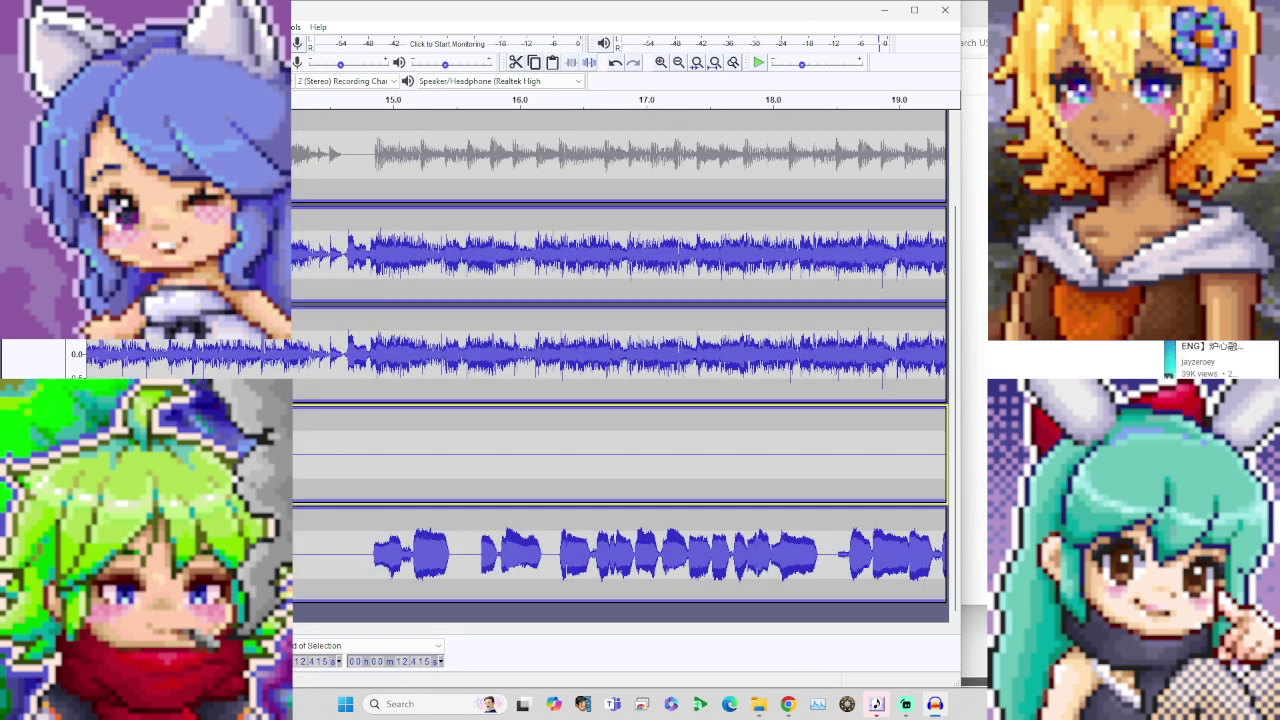
pyautogui.hotkey('ctrl', 'shift', 'a')
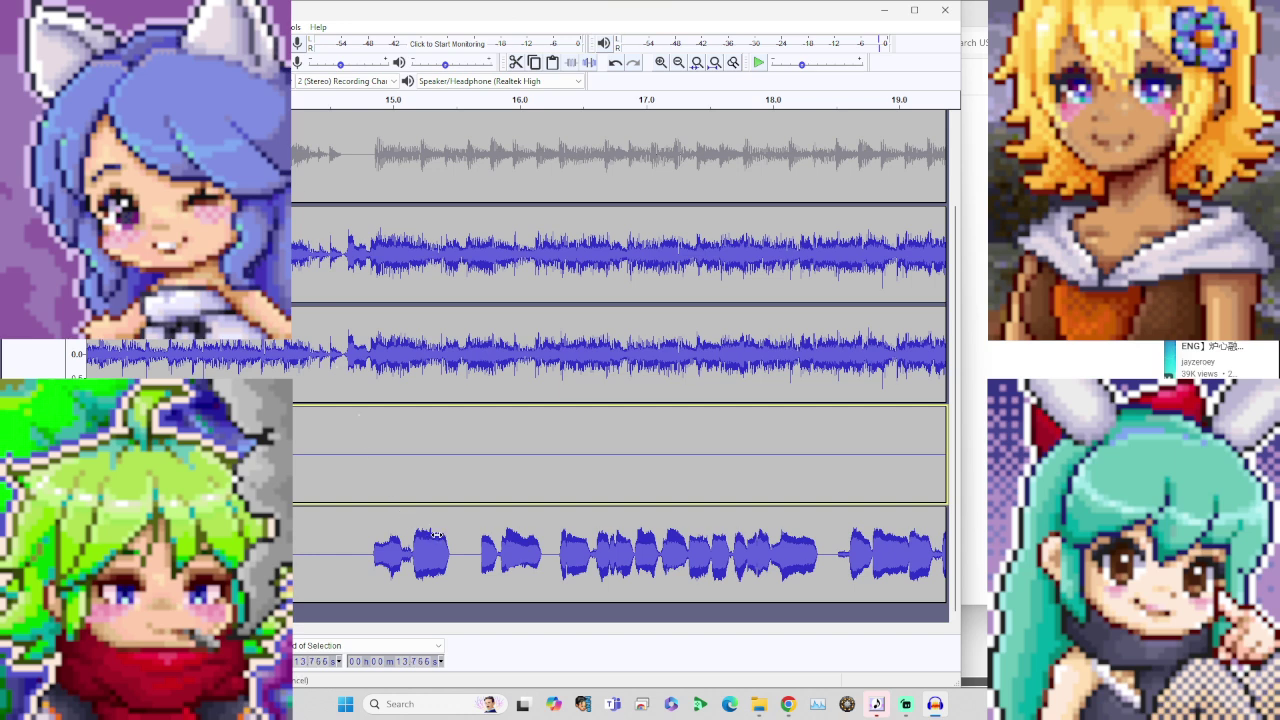
pyautogui.moveTo(428, 533); pyautogui.dragTo(409, 535)
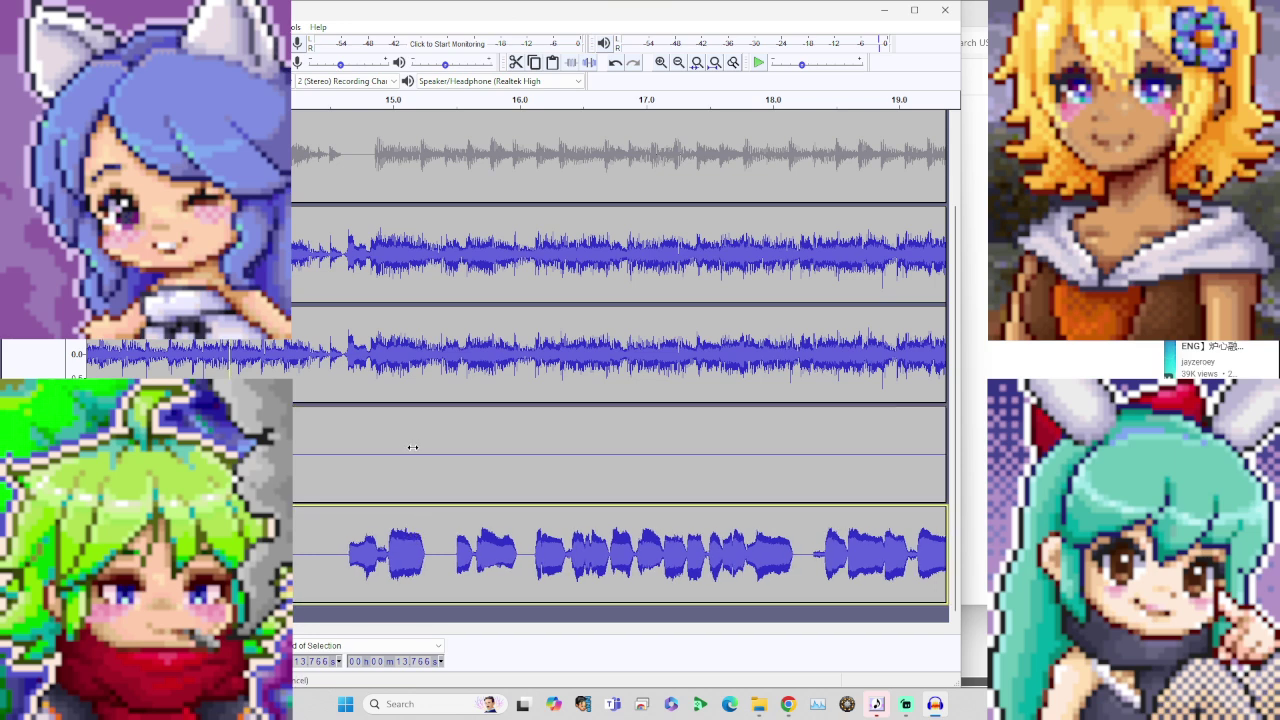
pyautogui.press('Up')
pyautogui.press('space')
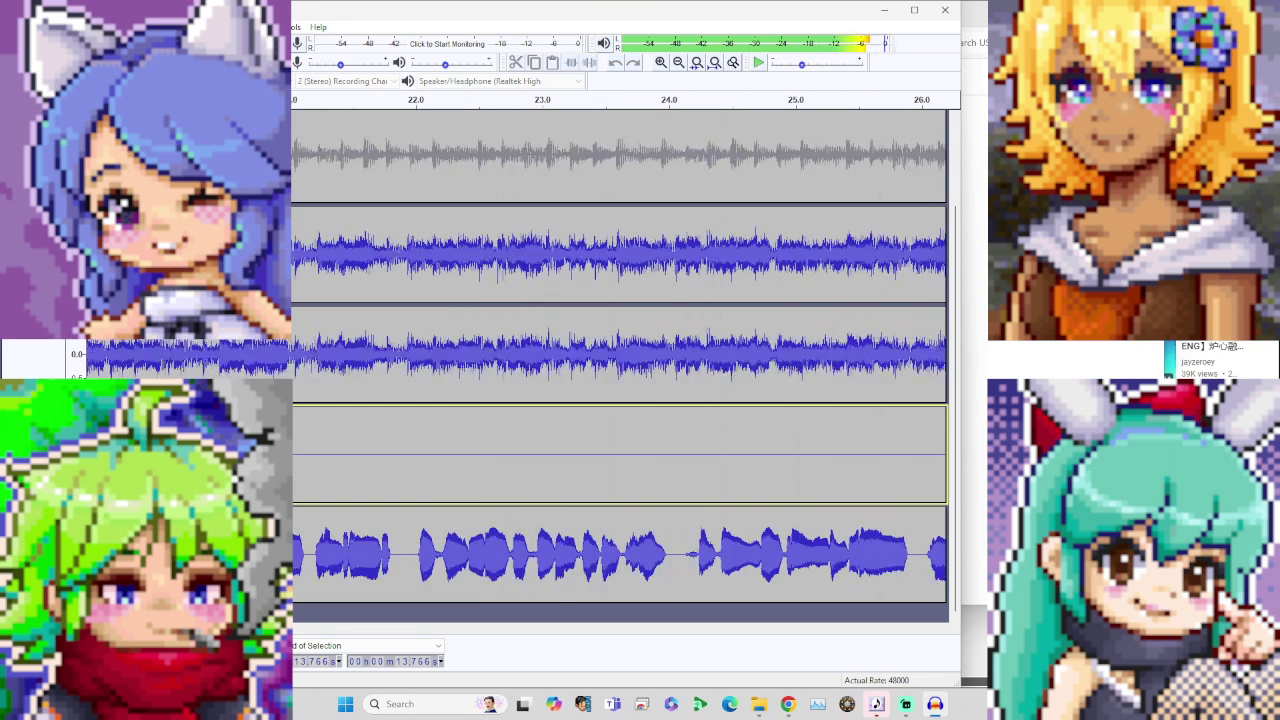
pyautogui.press('space')
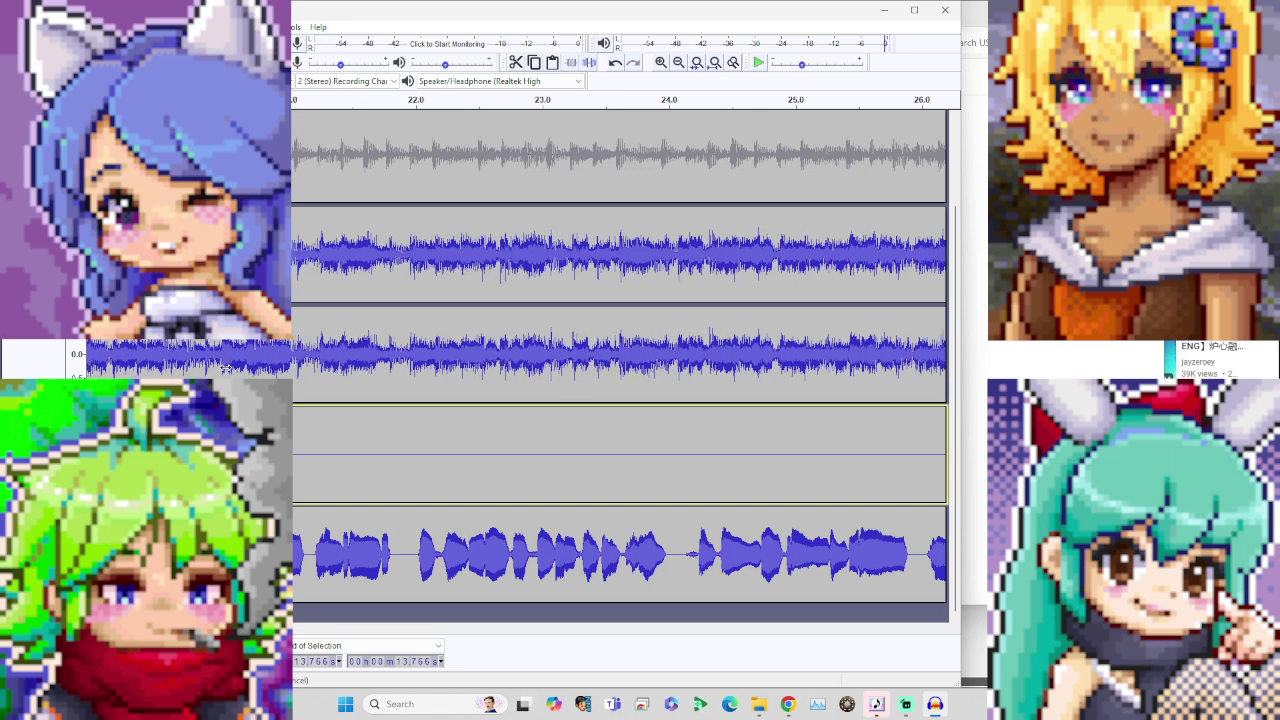
pyautogui.press('Up')
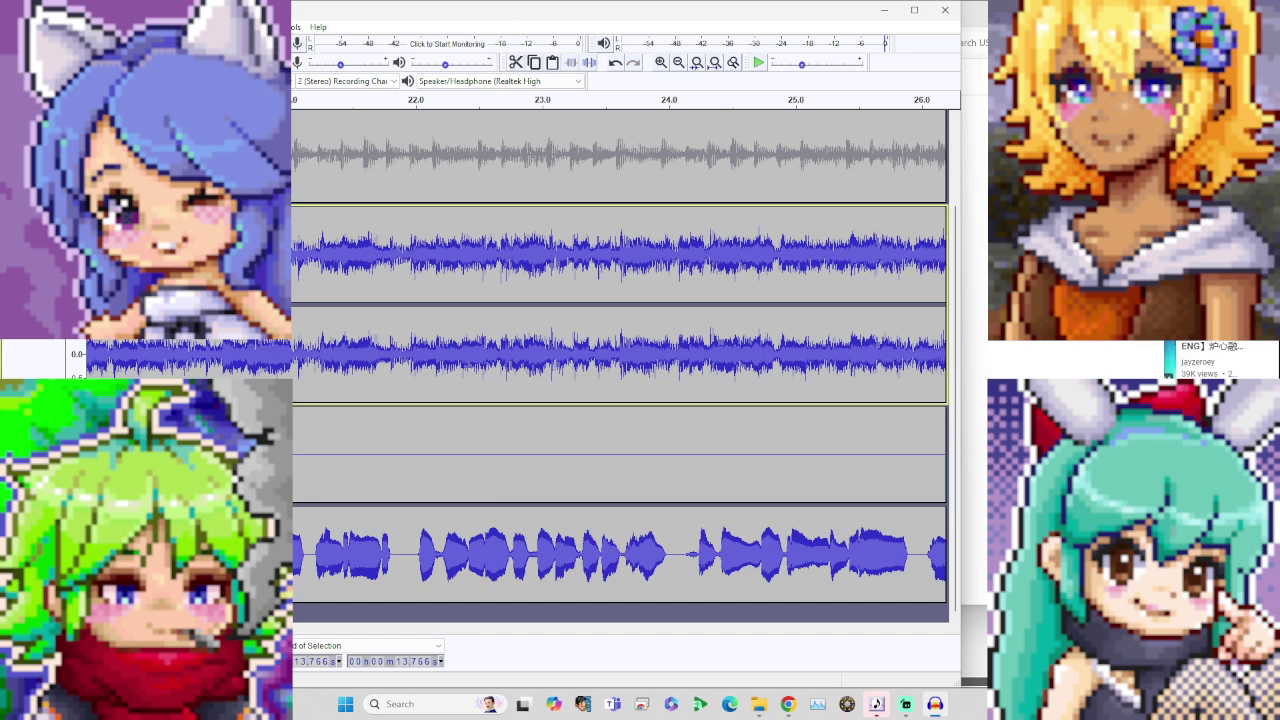
pyautogui.press('space')
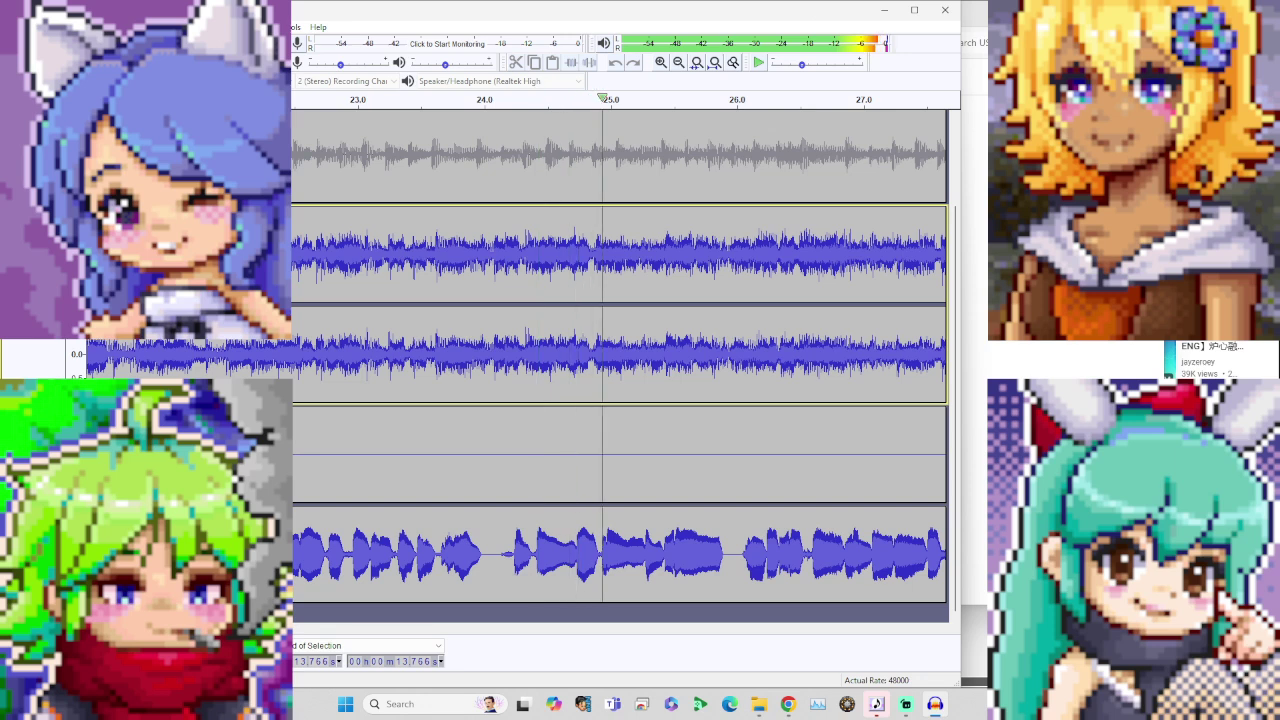
pyautogui.press('space')
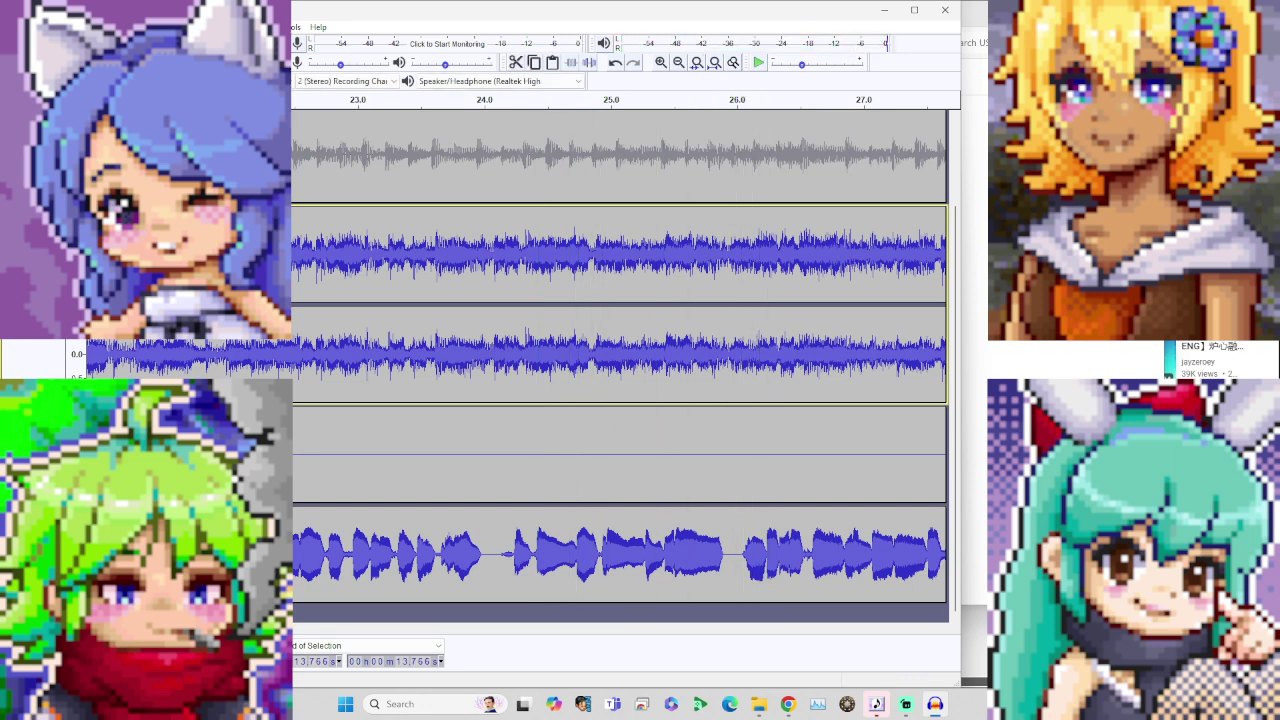
# Step: Unmute the off vocal track, mute the reference song, and play the mix from the beginning
pyautogui.scroll(2, 620, 360)
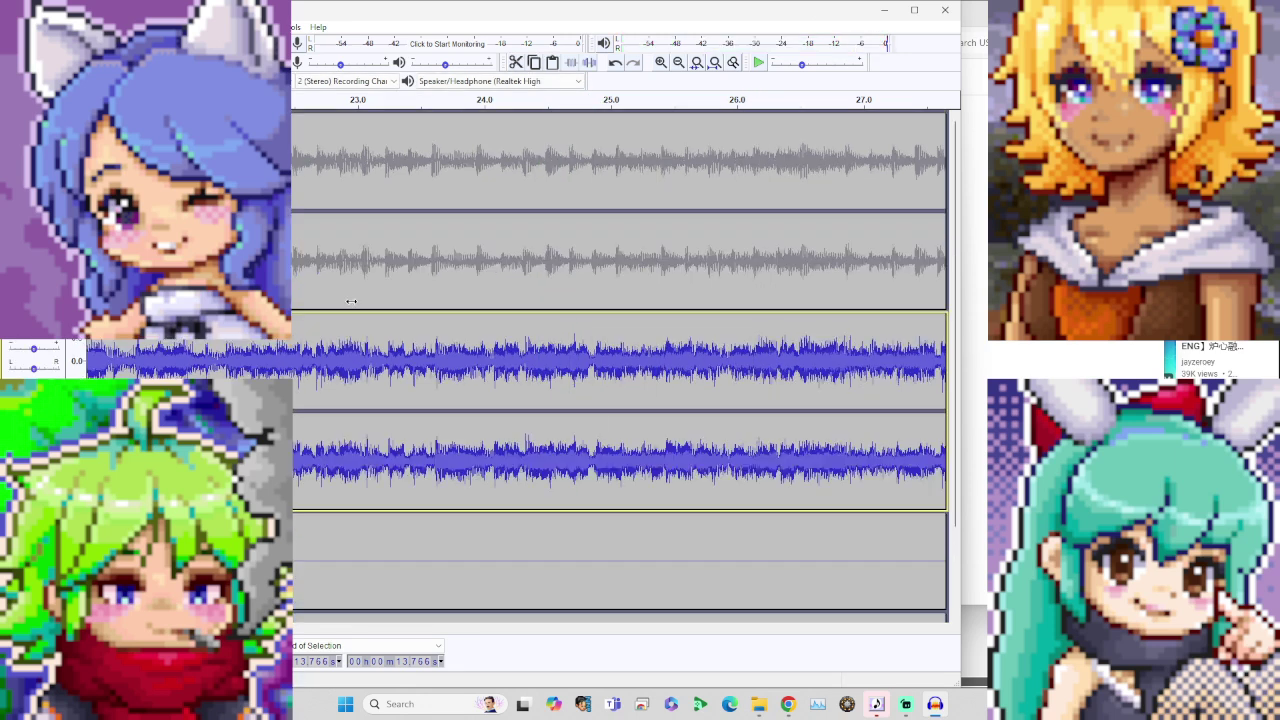
pyautogui.click(18, 133)
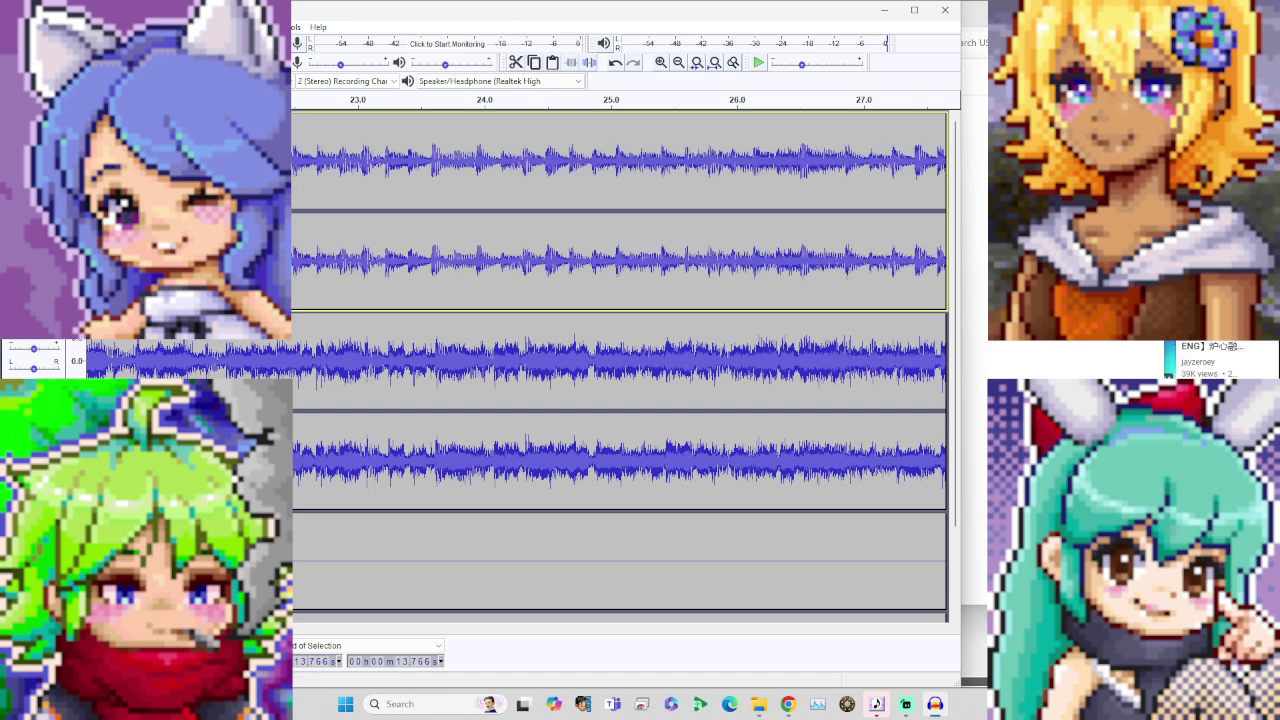
pyautogui.press('Home')
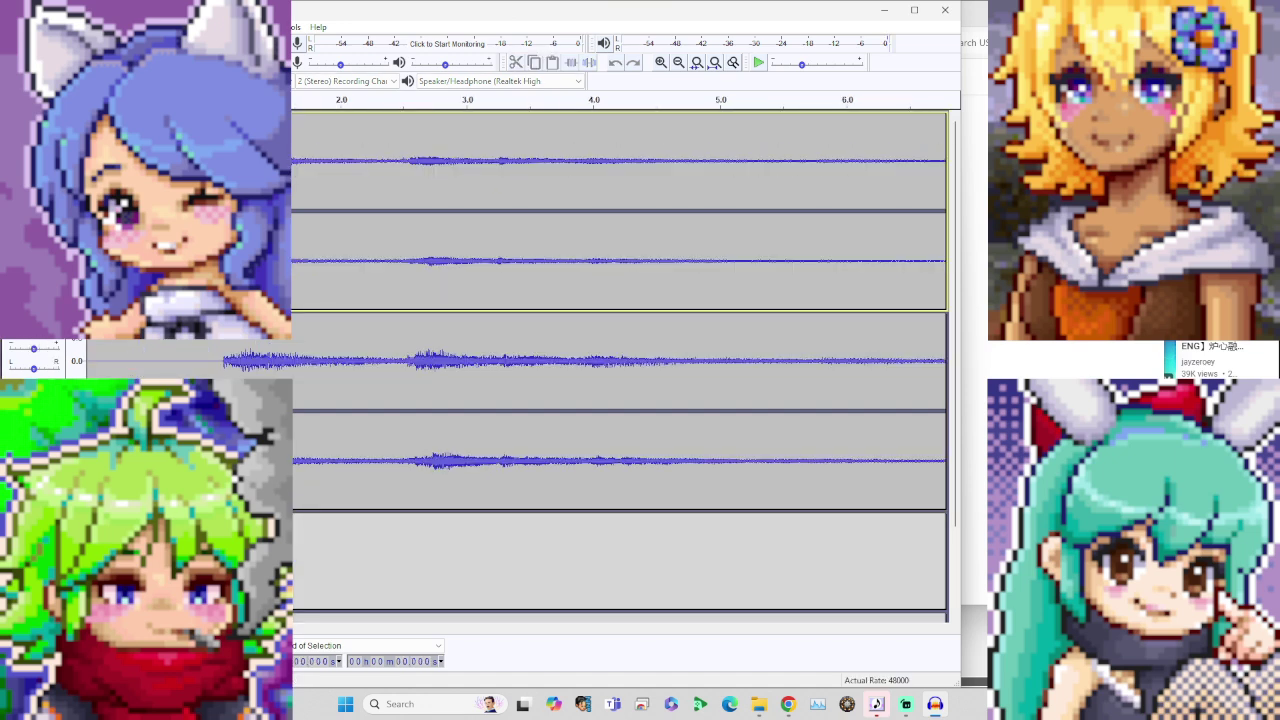
pyautogui.click(15, 344)
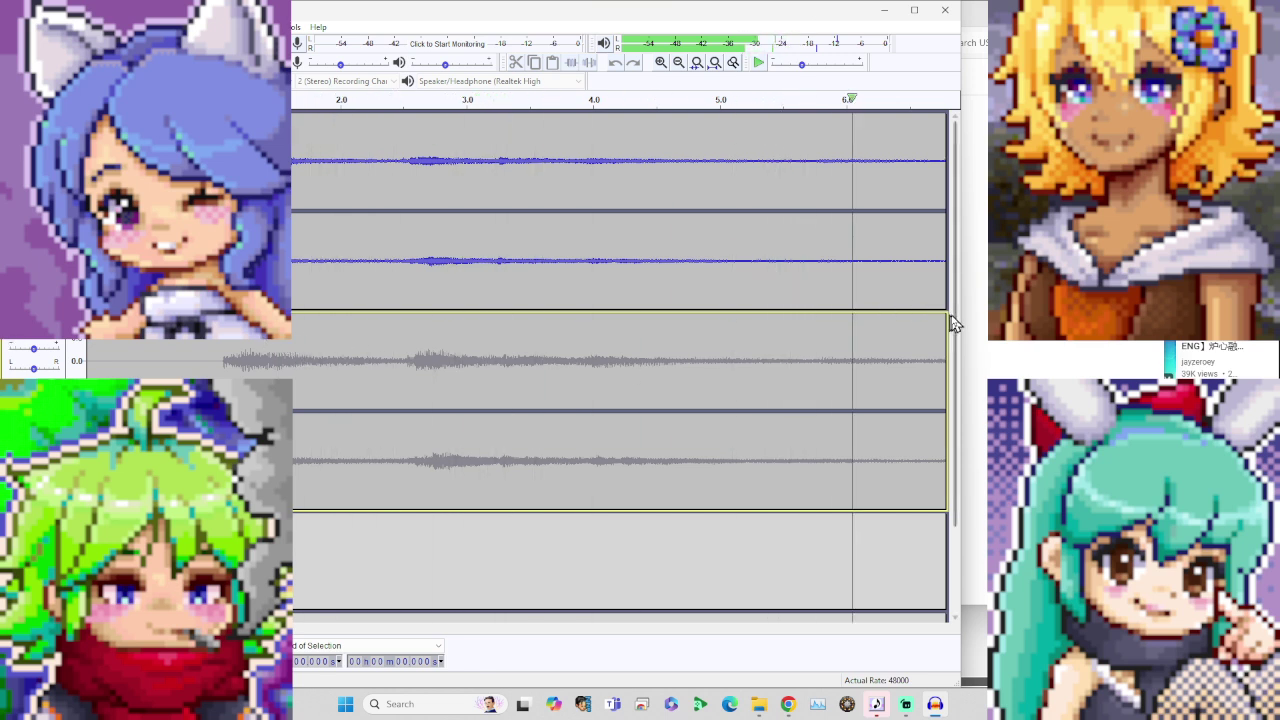
pyautogui.moveTo(952, 318); pyautogui.dragTo(957, 357)
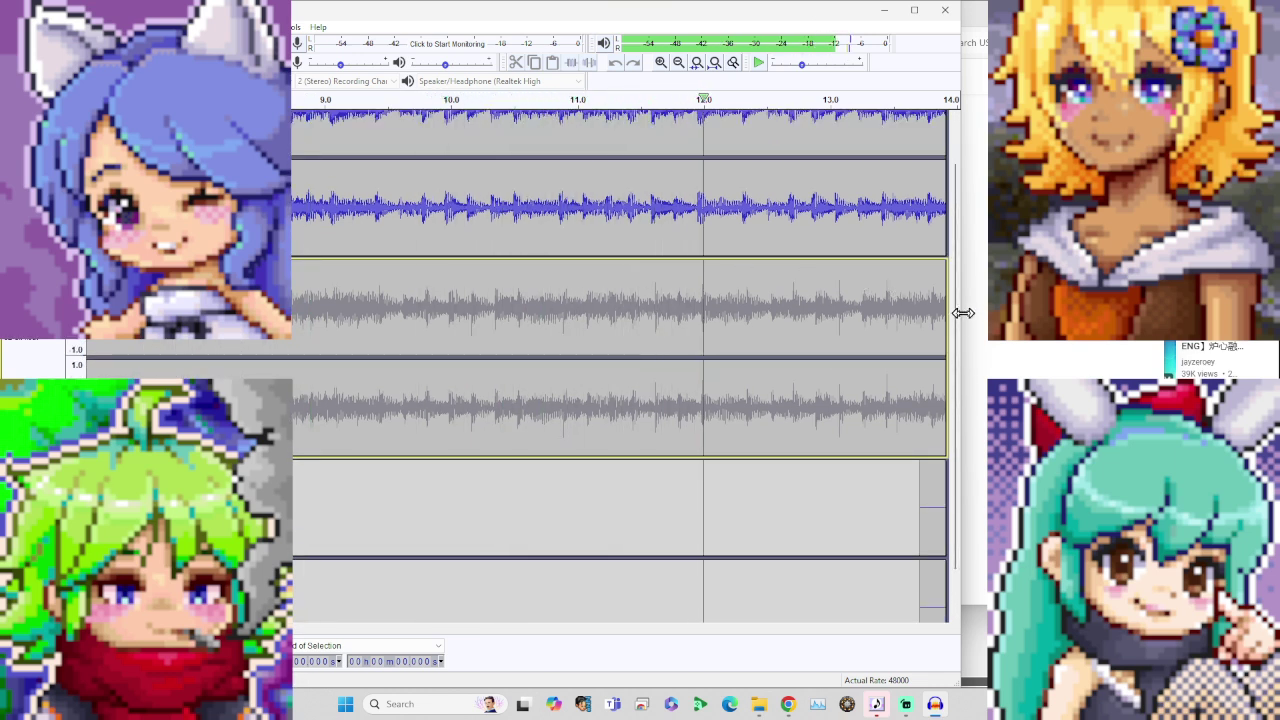
pyautogui.moveTo(957, 318); pyautogui.dragTo(954, 173)
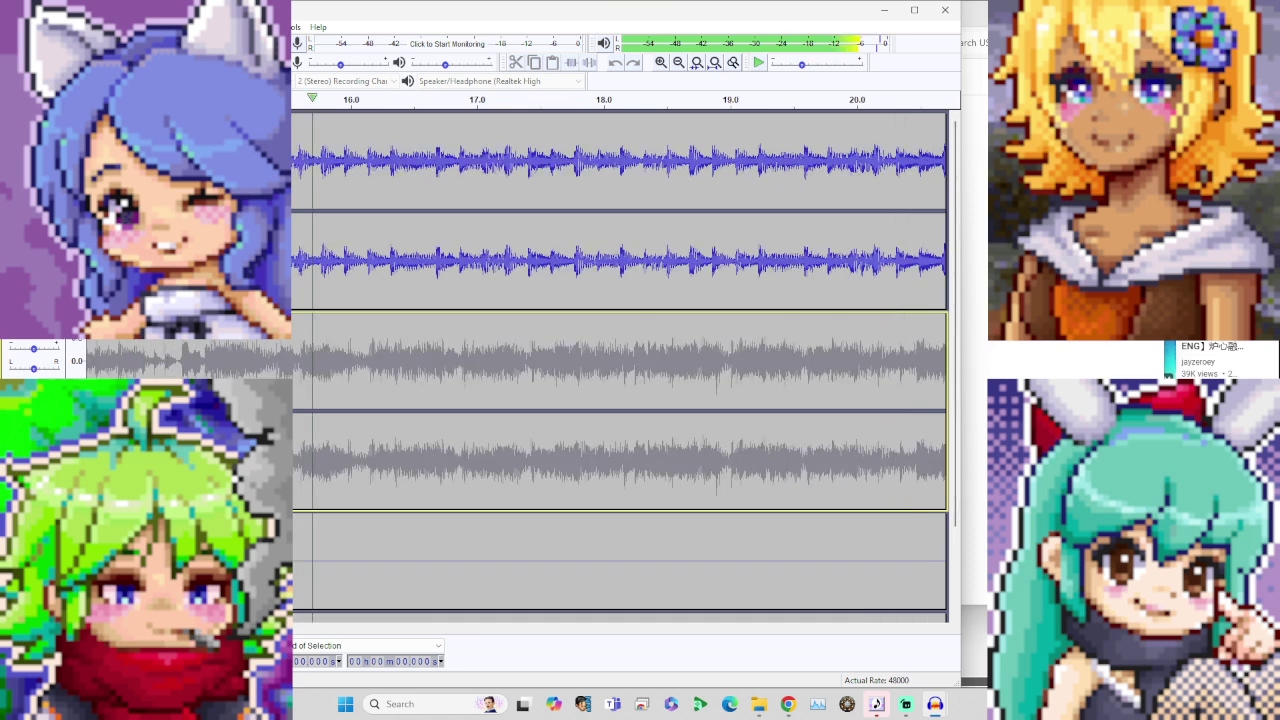
# Step: Briefly unmute the reference song during playback to compare it with the mix, and mute it again
pyautogui.click(34, 148)
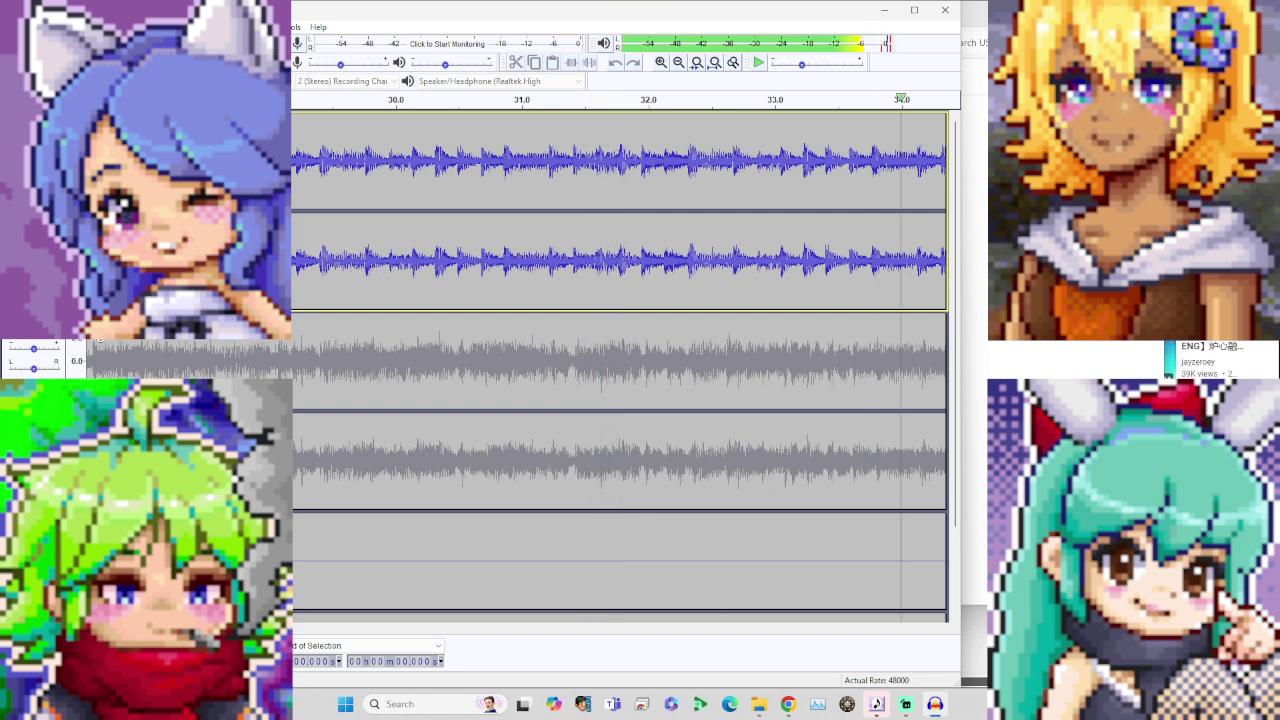
pyautogui.click(27, 343)
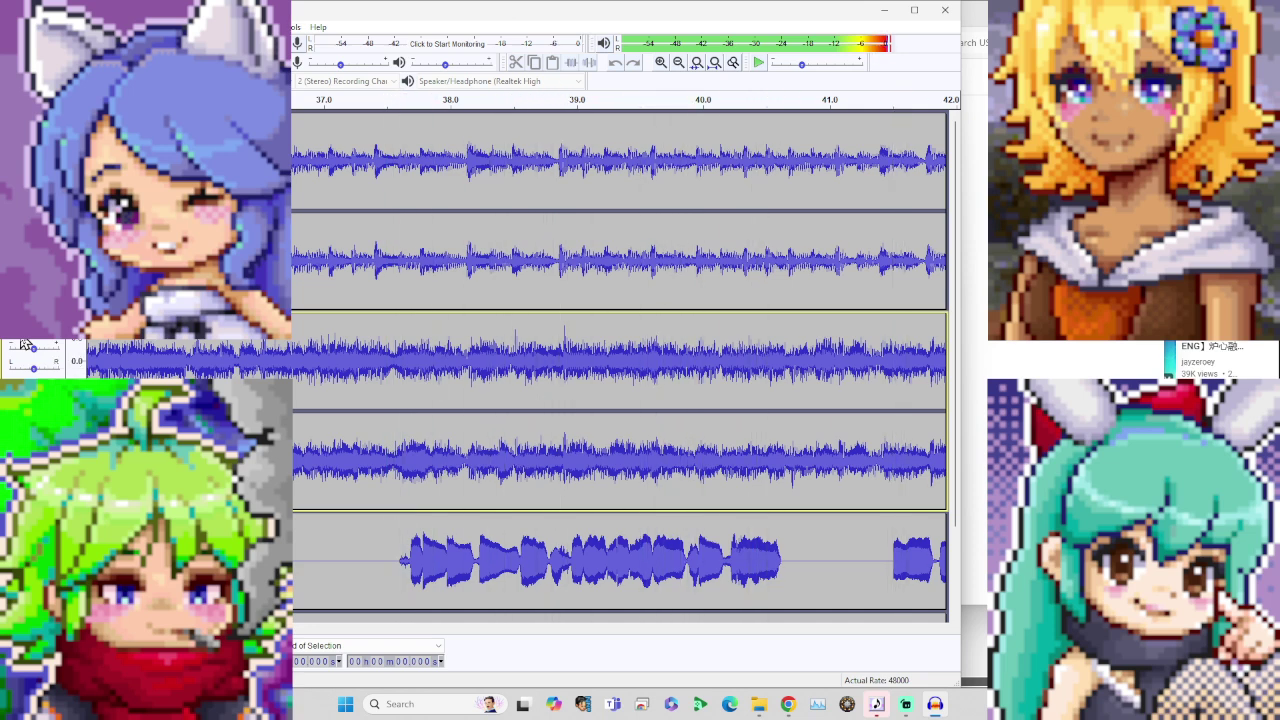
pyautogui.click(27, 345)
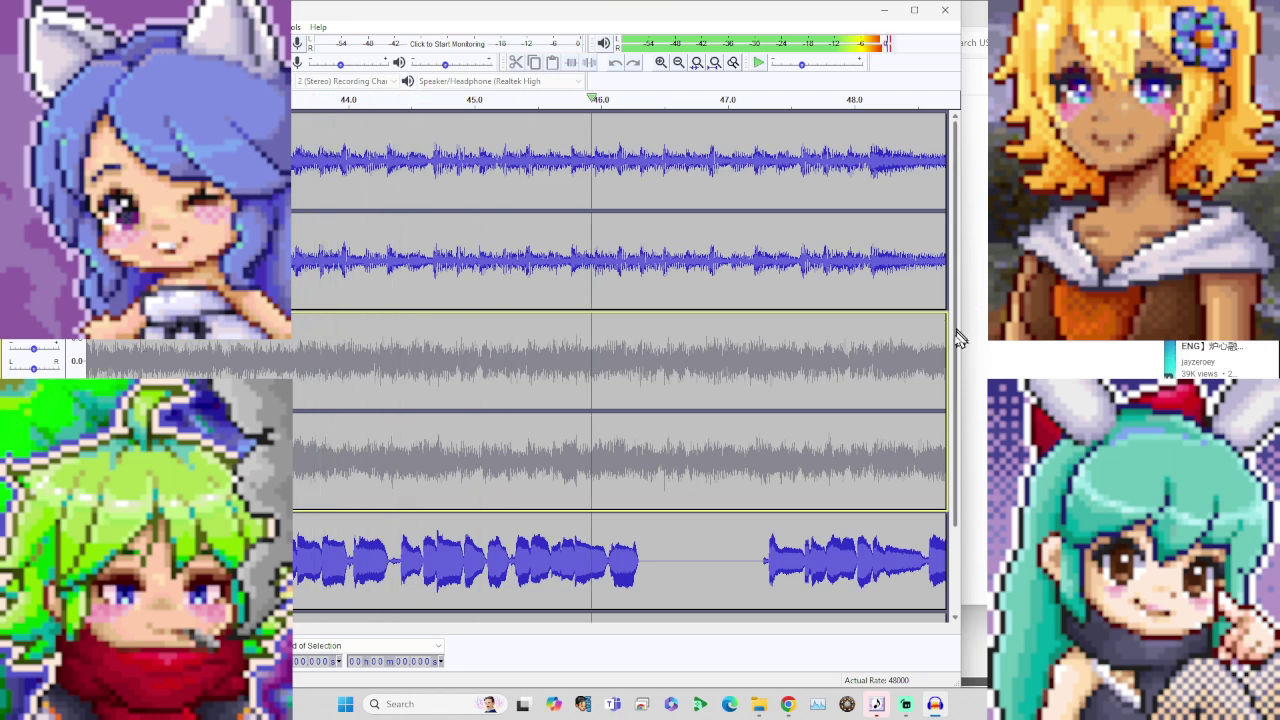
pyautogui.scroll(-3, 930, 422)
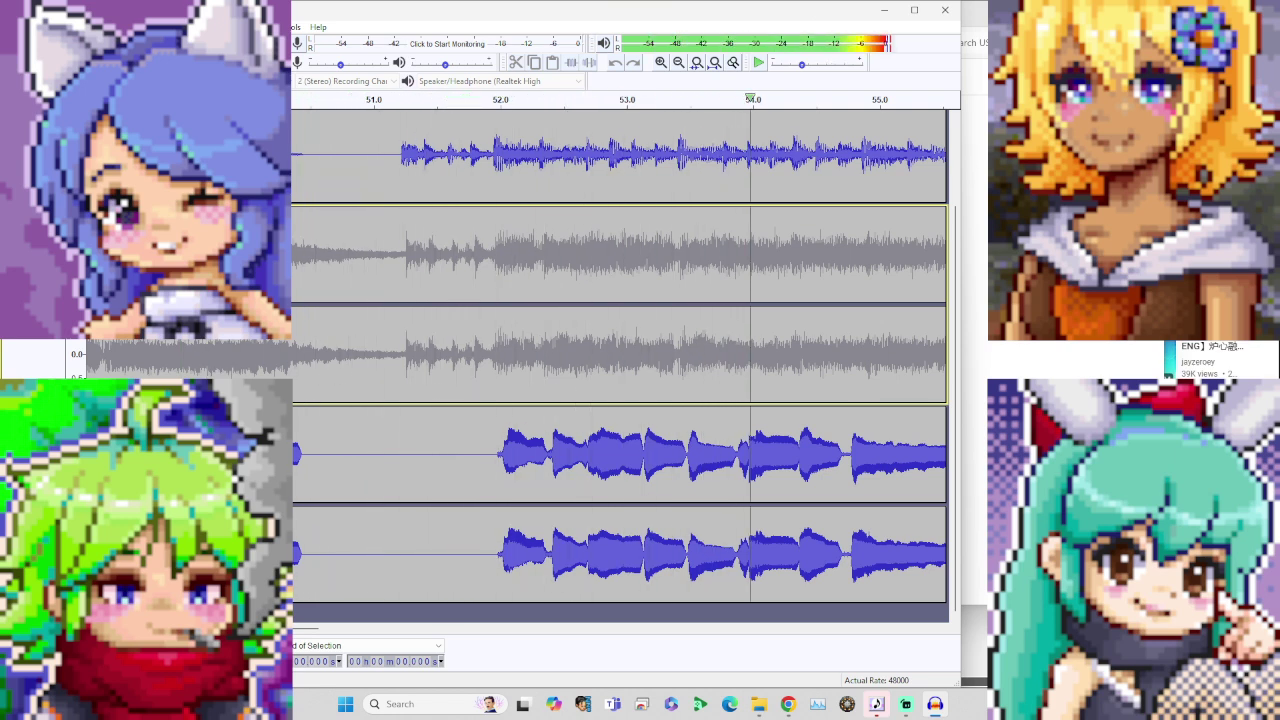
# Step: Switch to UTAU, dismiss the render message, delete the Main project's cache files and enter new rendering options beginning with g-3B
pyautogui.click(879, 703)
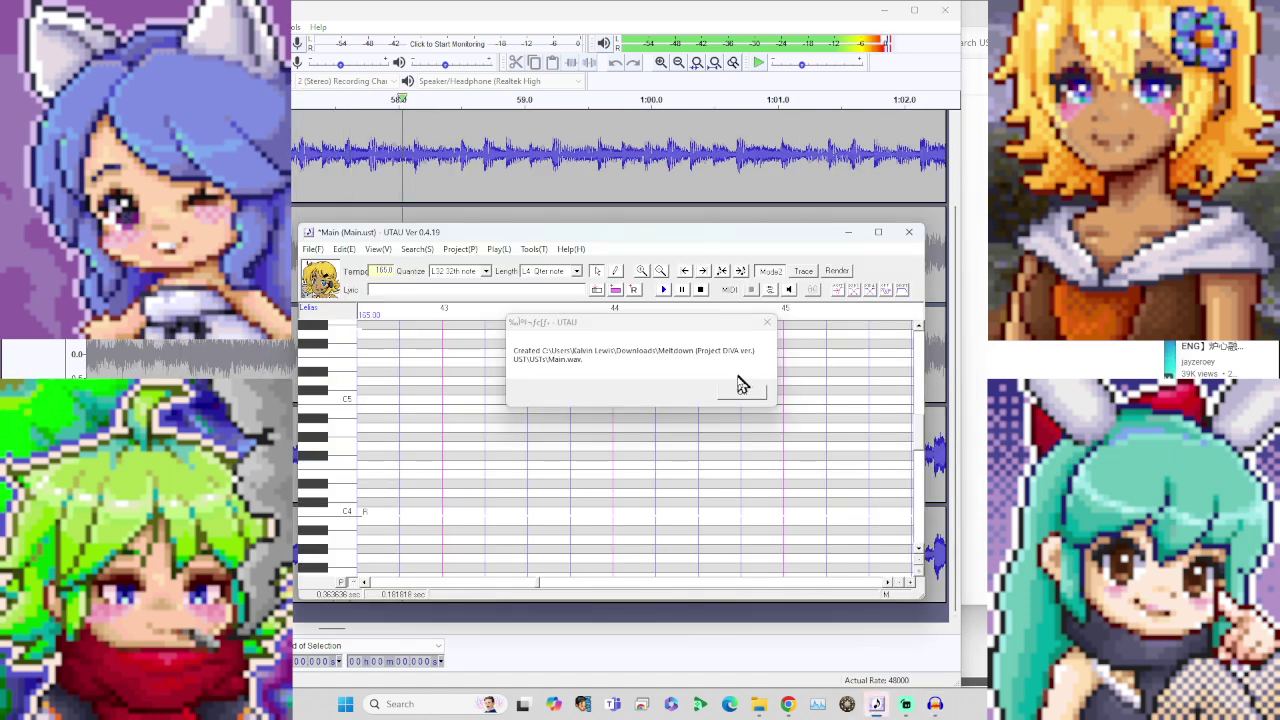
pyautogui.click(742, 390)
pyautogui.doubleClick(337, 317)
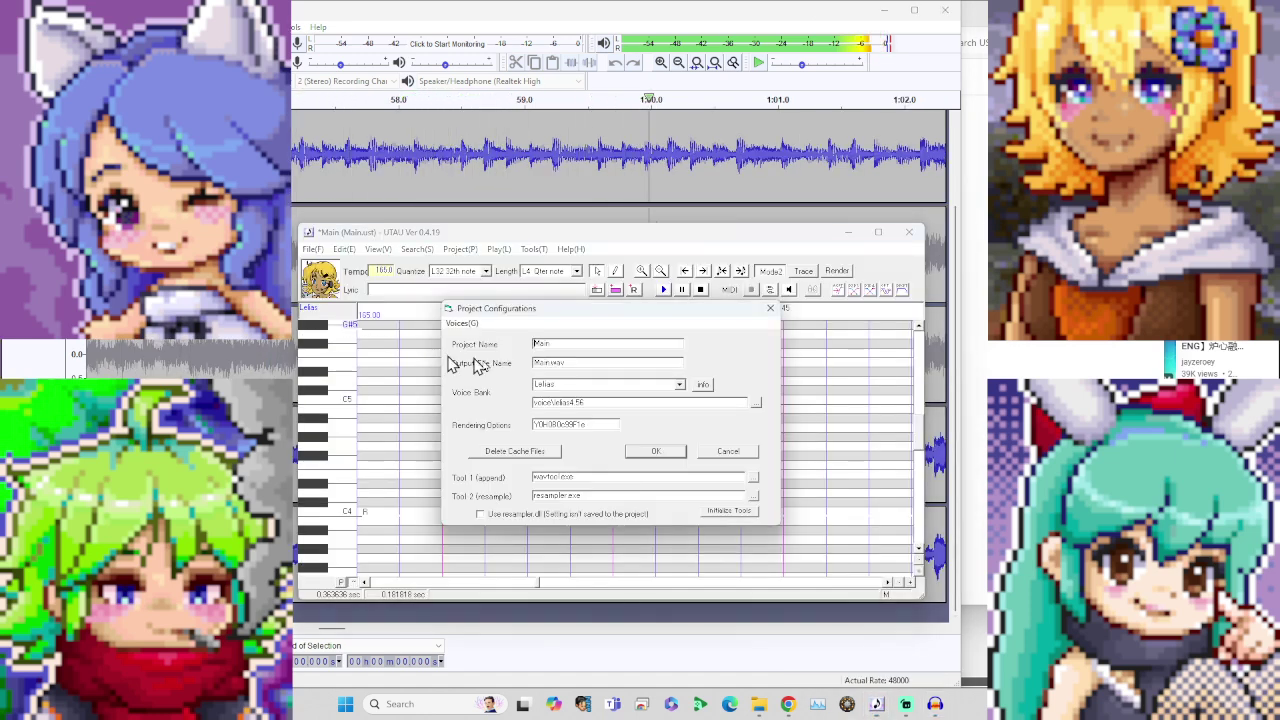
pyautogui.click(680, 455)
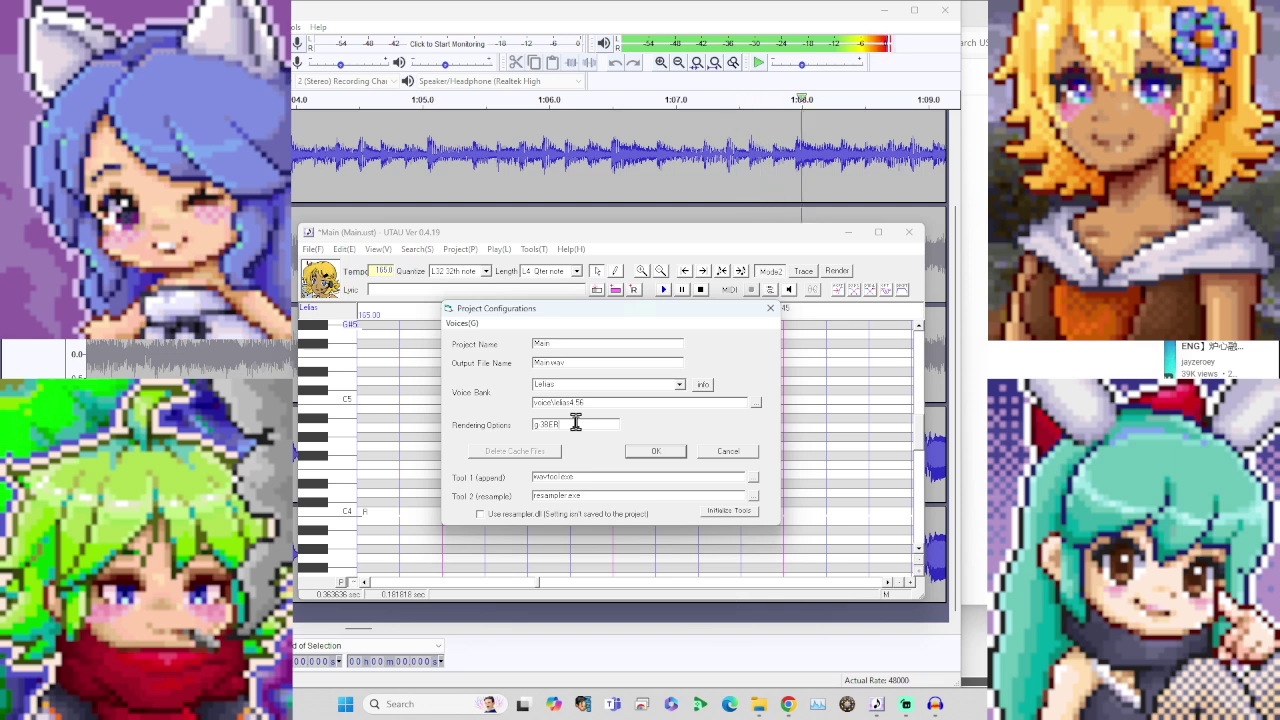
pyautogui.write('8')
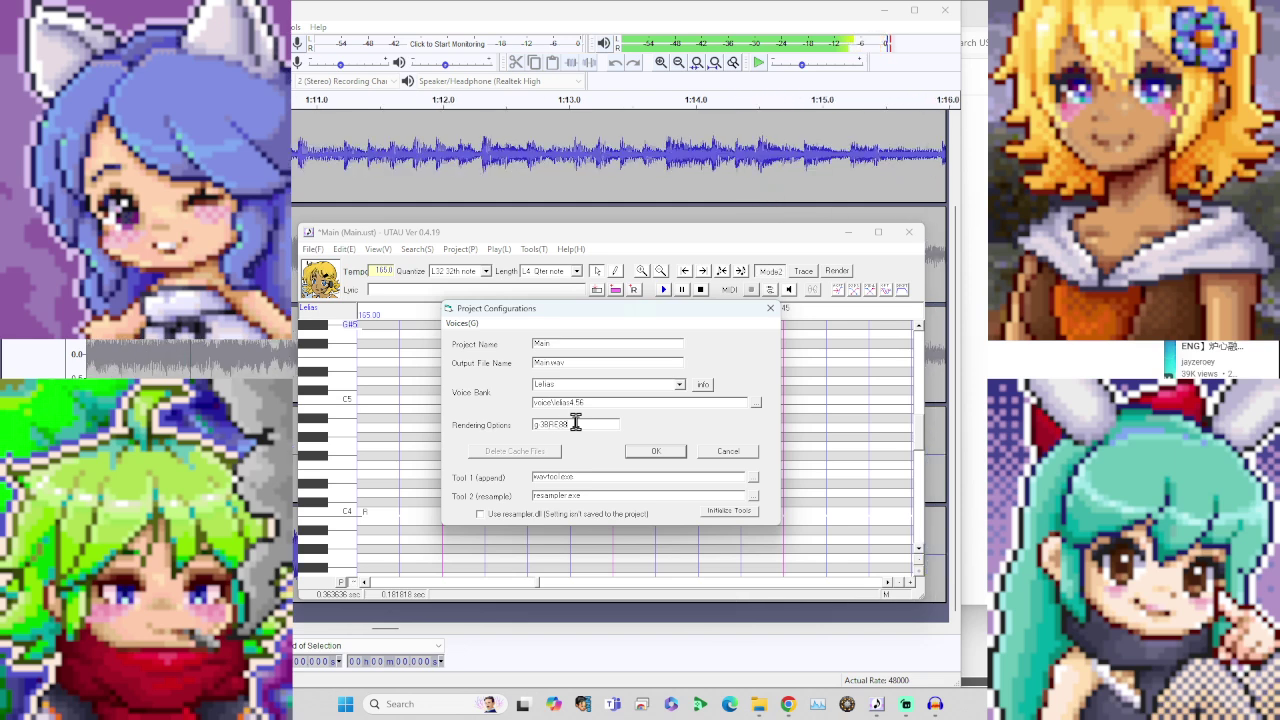
pyautogui.click(655, 452)
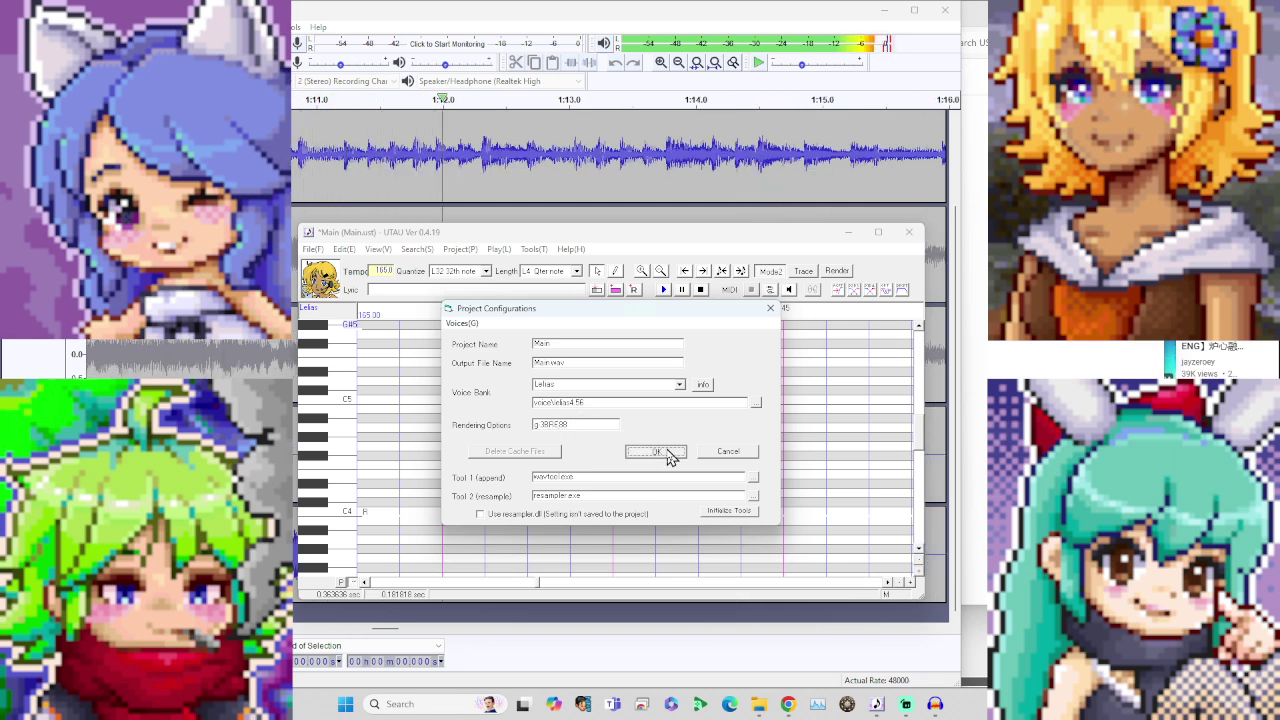
# Step: Start rendering the Main project to a new file named Main2.wav in the USTs folder, and return to Audacity
pyautogui.click(465, 252)
pyautogui.click(488, 266)
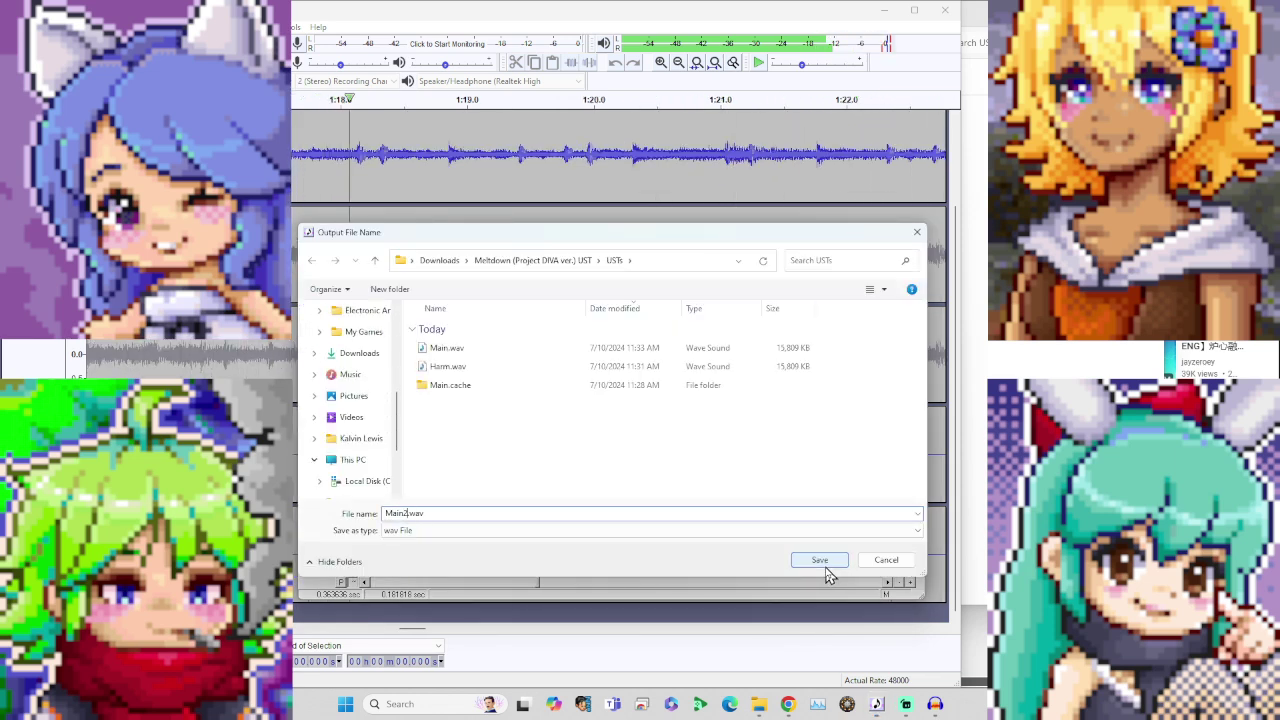
pyautogui.click(822, 562)
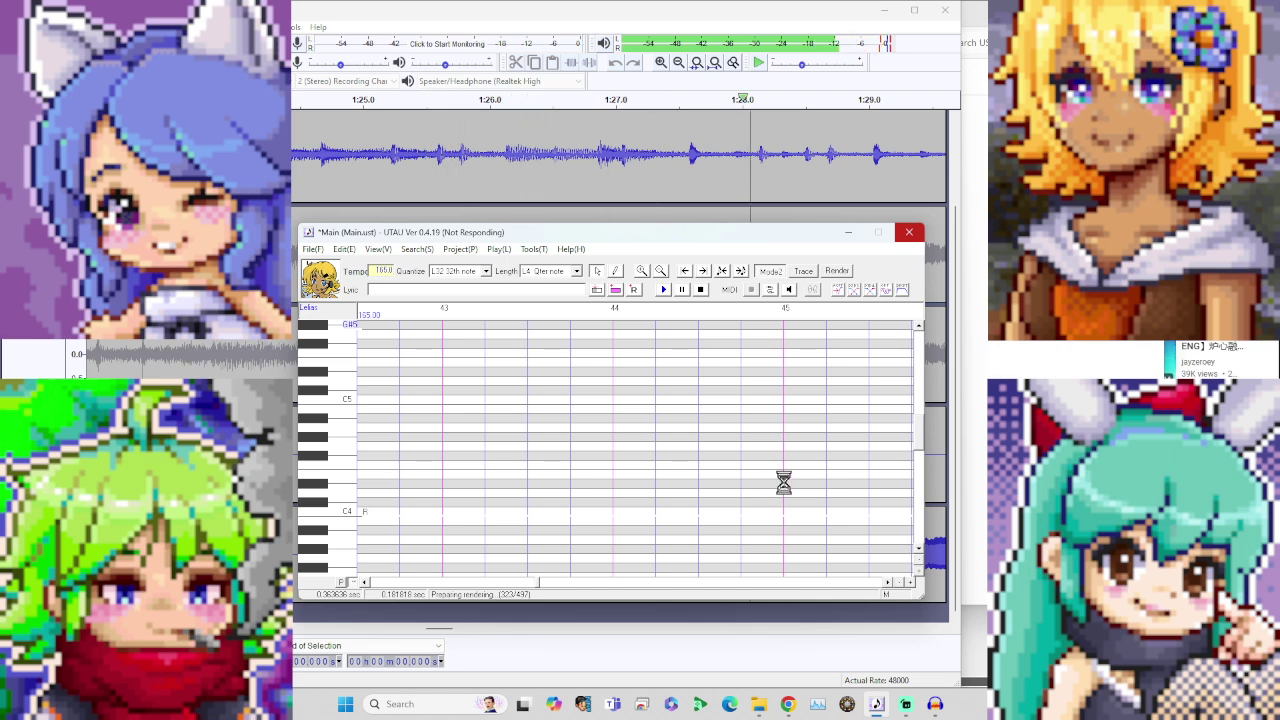
pyautogui.click(631, 9)
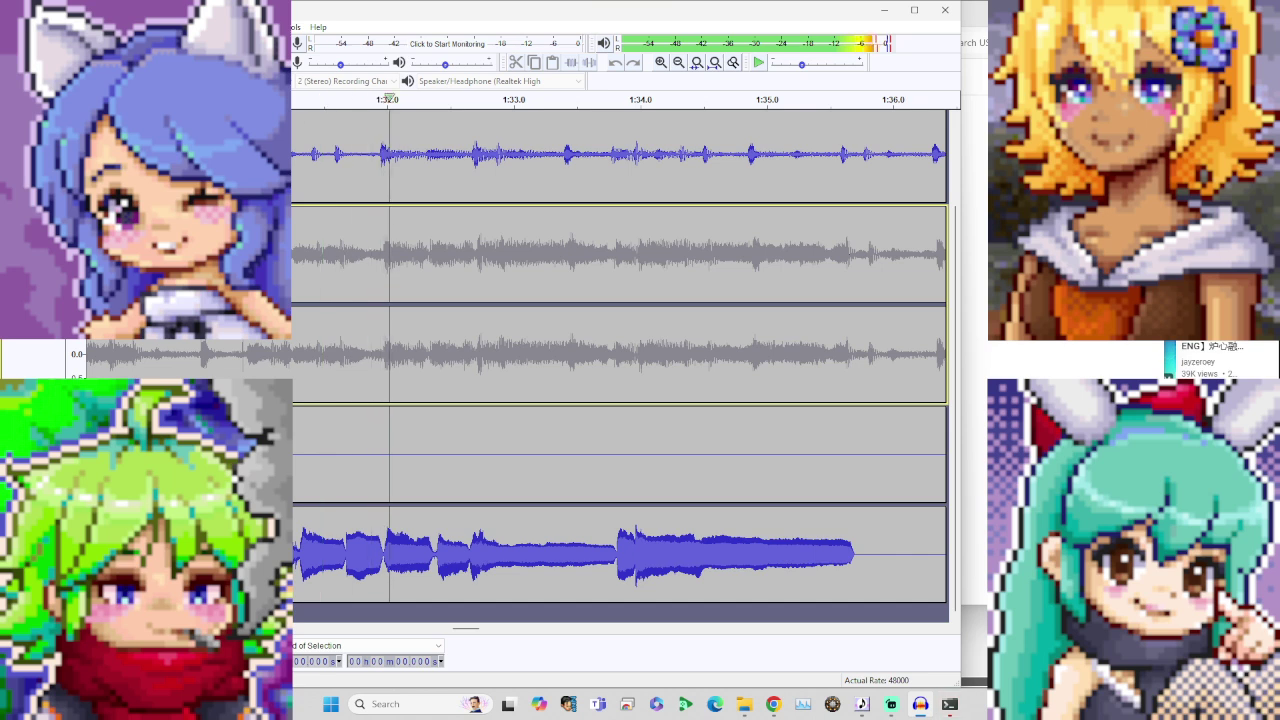
# Step: Zoom out the timeline until the whole song fits, bring the earlier vocal sections into sight, and stop playback
pyautogui.scroll(-4, 228, 255)
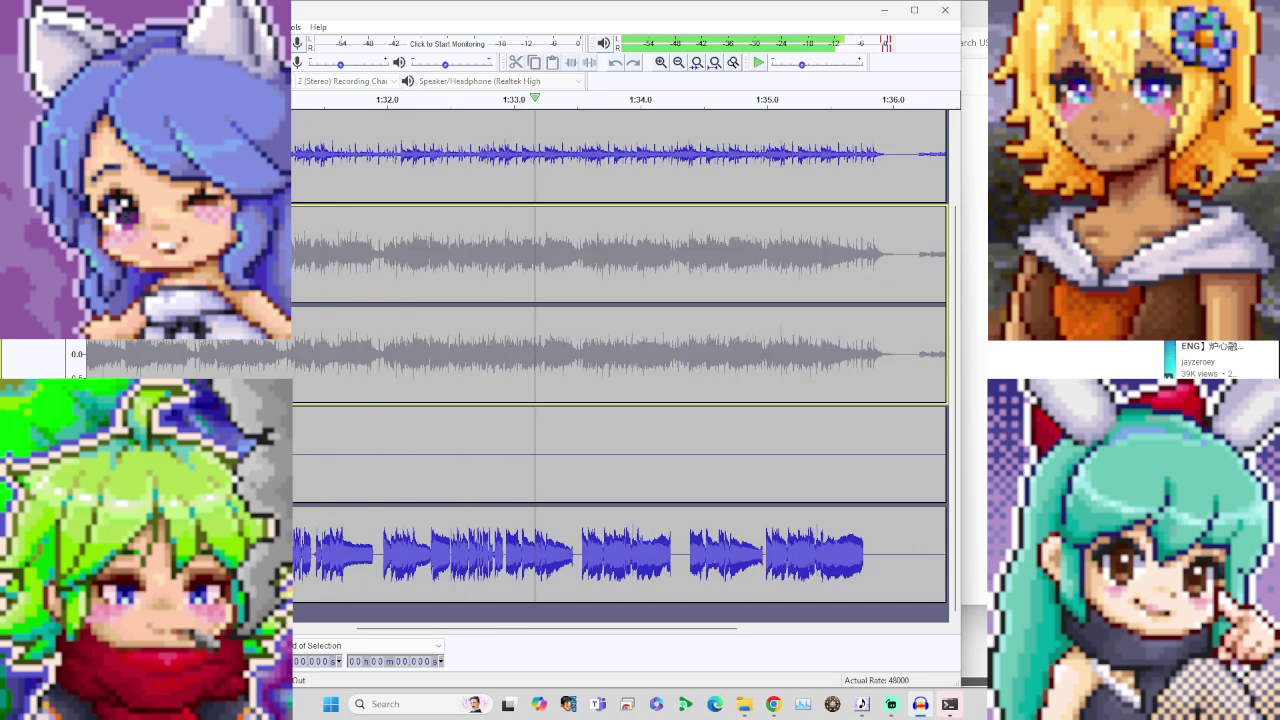
pyautogui.scroll(-1, 177, 370)
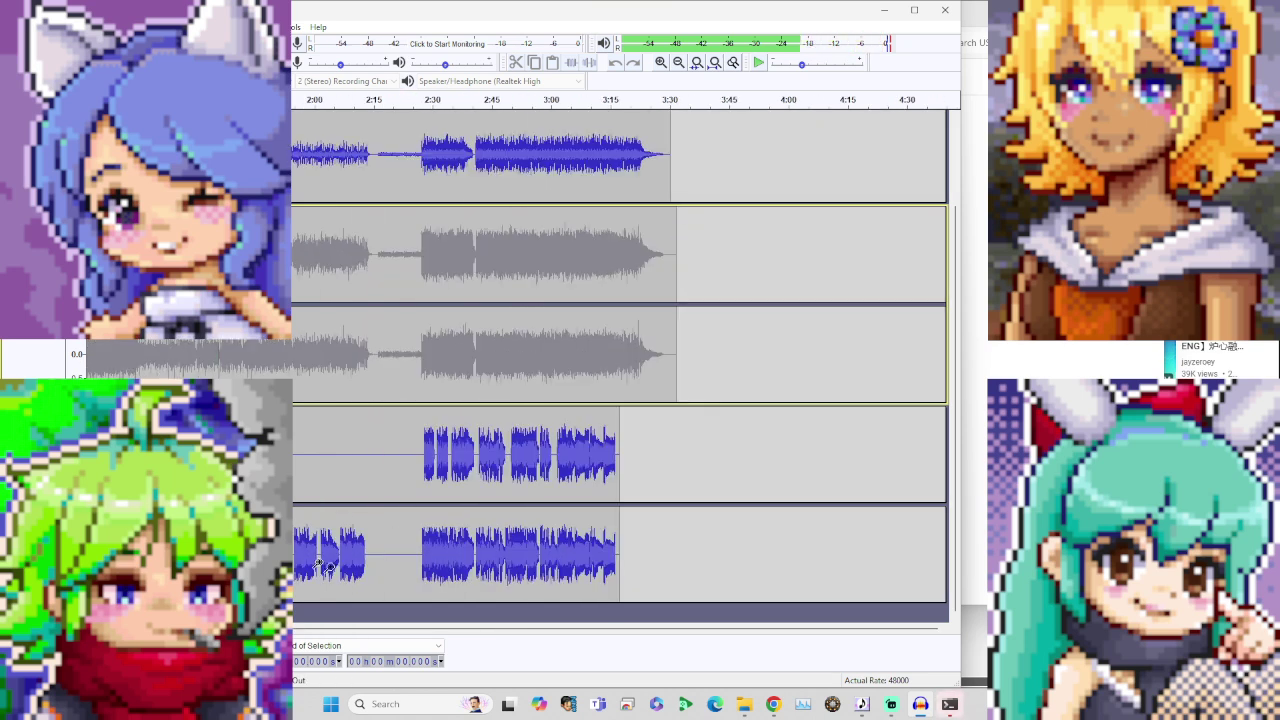
pyautogui.moveTo(364, 630); pyautogui.dragTo(174, 630)
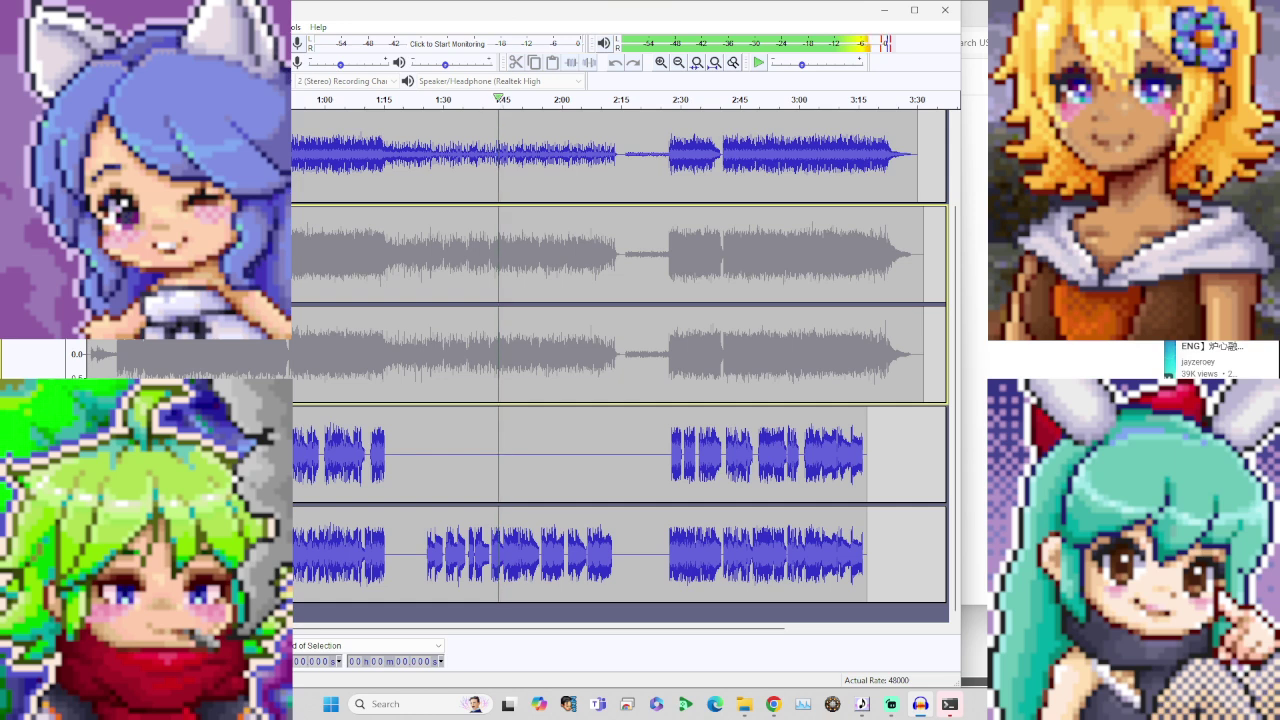
pyautogui.press('space')
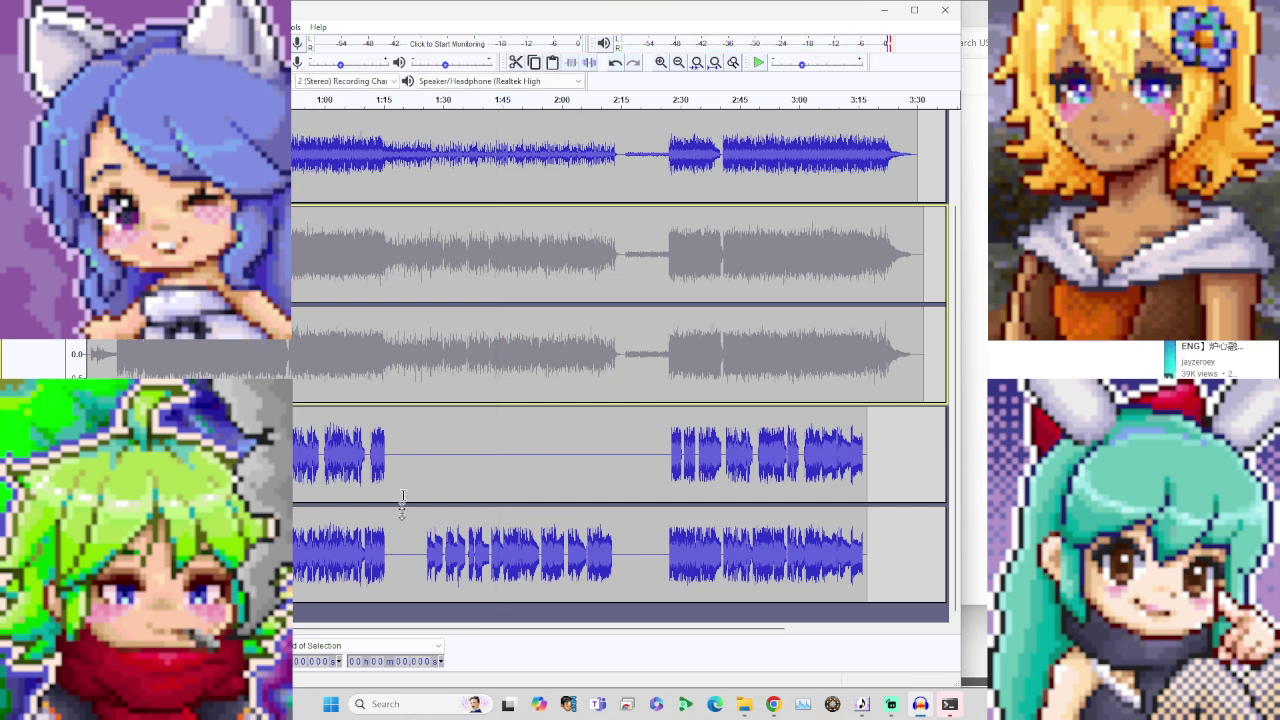
# Step: Select the Main vocal's first section, ending at about 1:18, and apply a Fade Out
pyautogui.moveTo(355, 562); pyautogui.dragTo(406, 563)
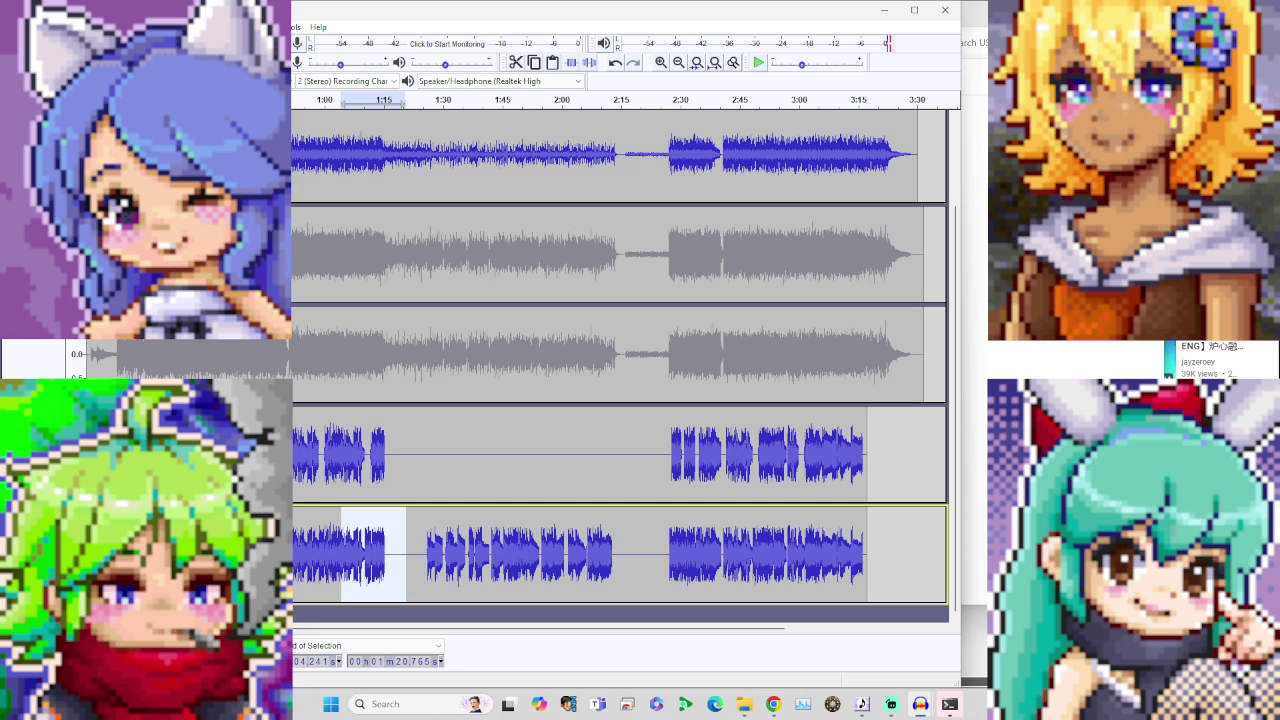
pyautogui.press('Up')
pyautogui.moveTo(395, 561); pyautogui.dragTo(292, 561)
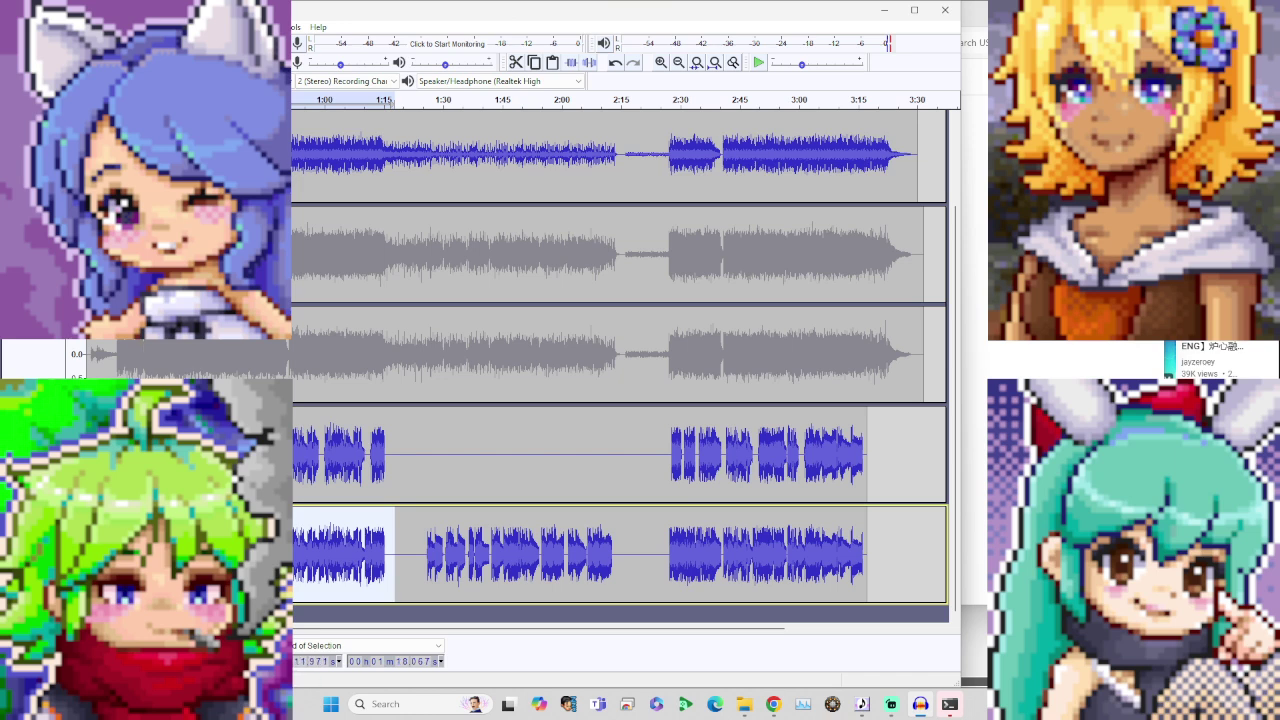
pyautogui.click(191, 27)
pyautogui.moveTo(226, 27)
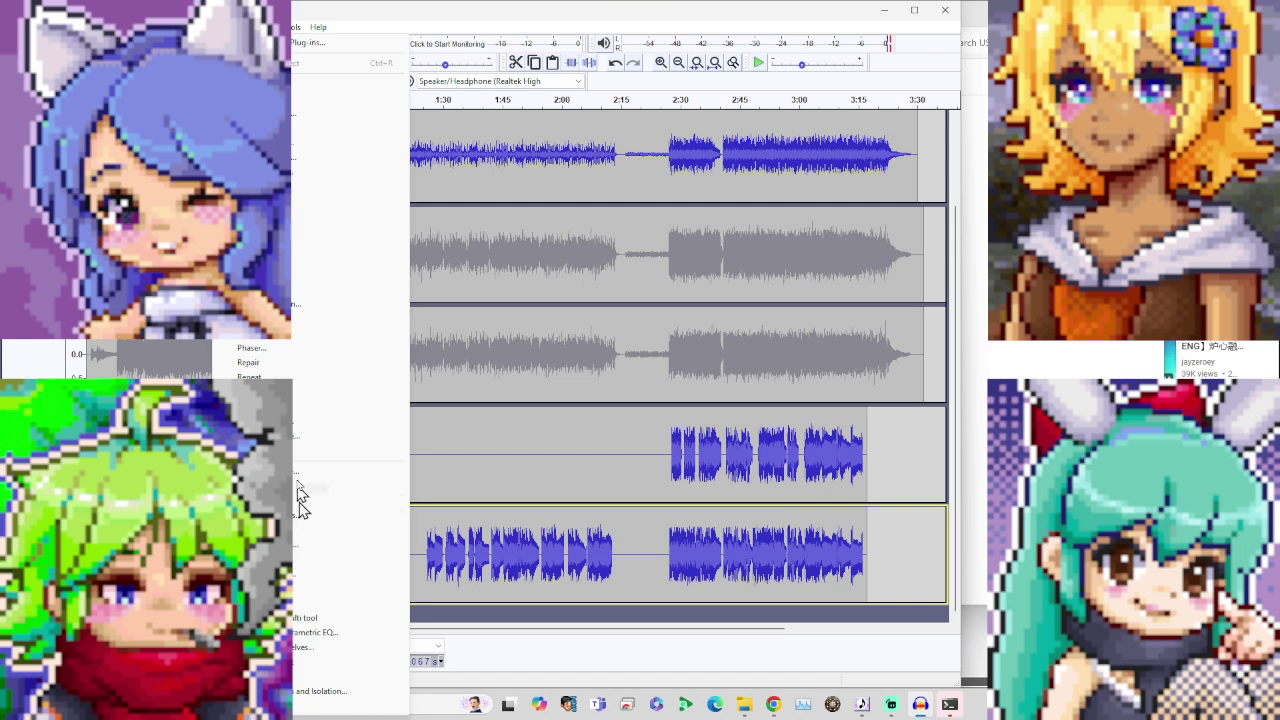
pyautogui.click(286, 248)
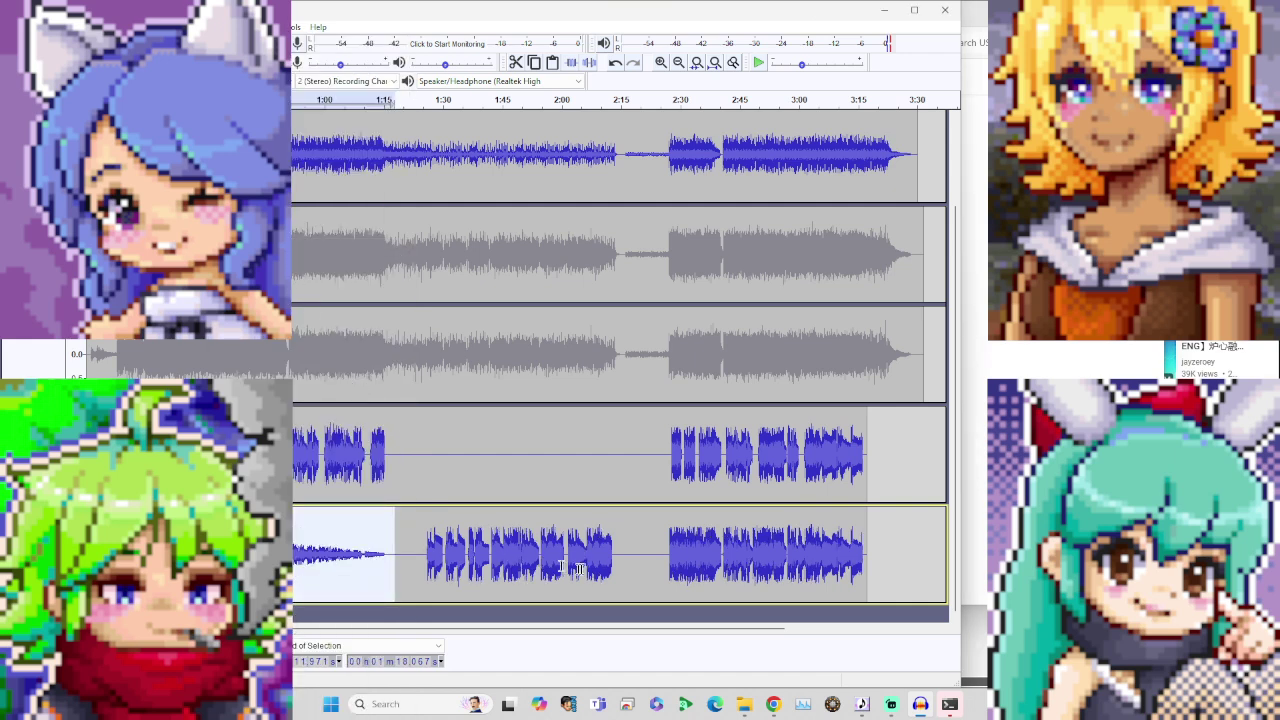
# Step: Apply a Fade In to the Main vocal's last section, from about 2:22 to 3:19
pyautogui.moveTo(651, 556); pyautogui.dragTo(877, 538)
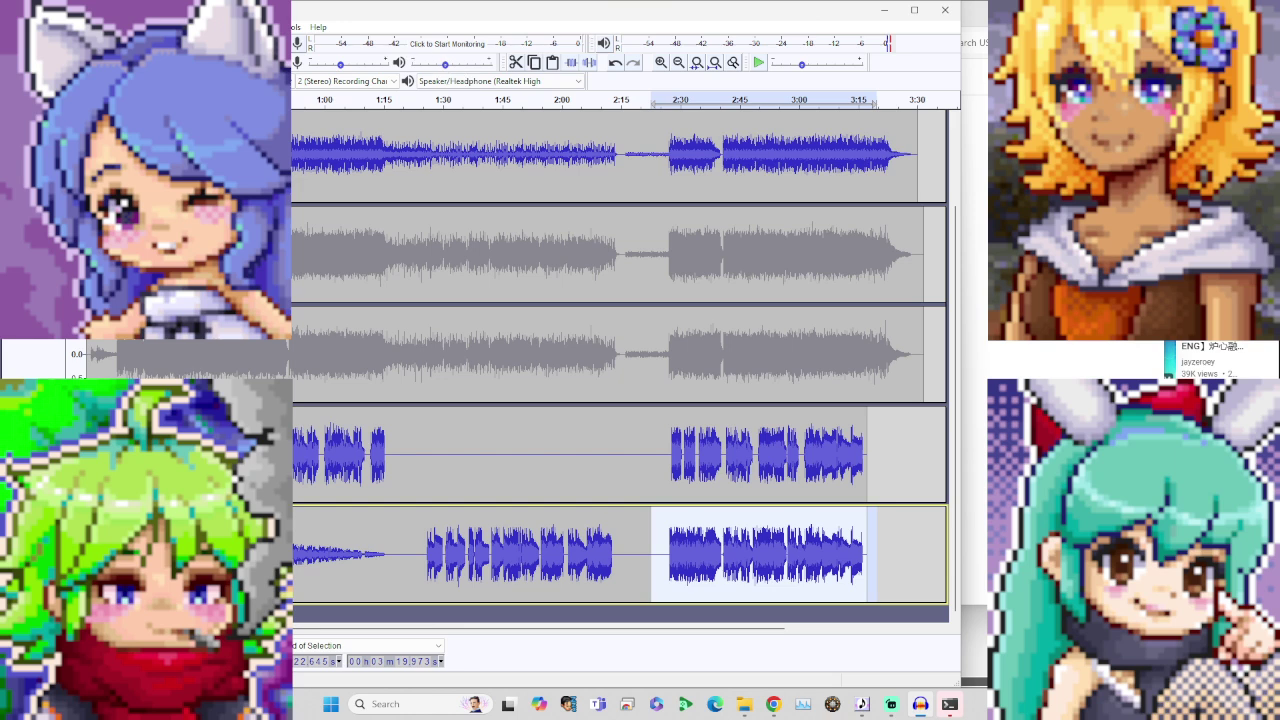
pyautogui.click(228, 27)
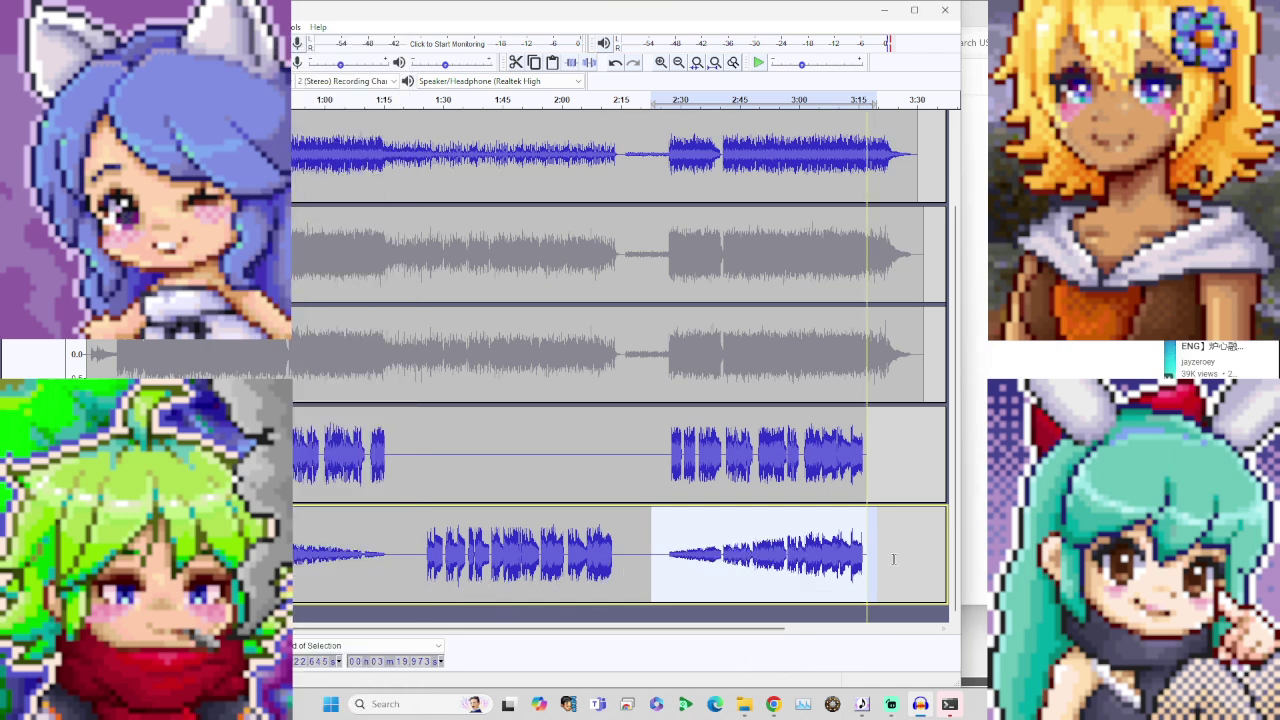
pyautogui.click(893, 590)
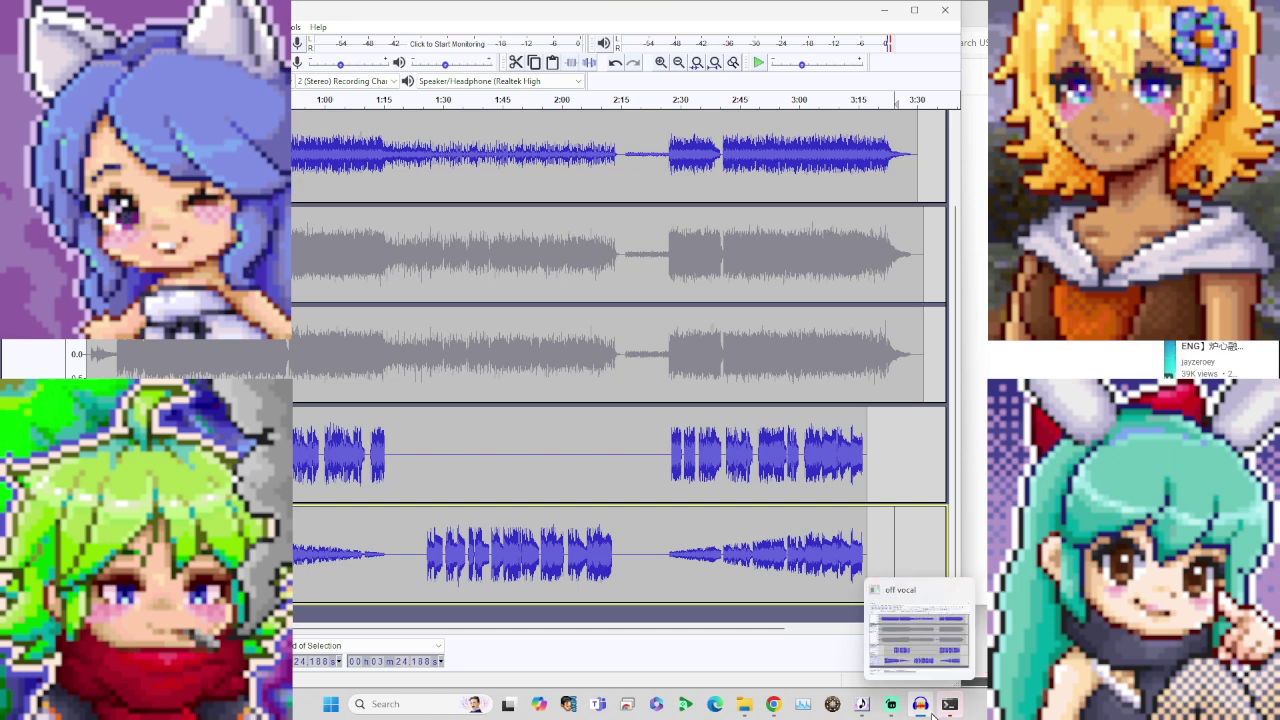
# Step: Check the UTAU render's progress, and apply a Fade In to the Main vocal's opening from about 0:12 to 0:43
pyautogui.click(948, 708)
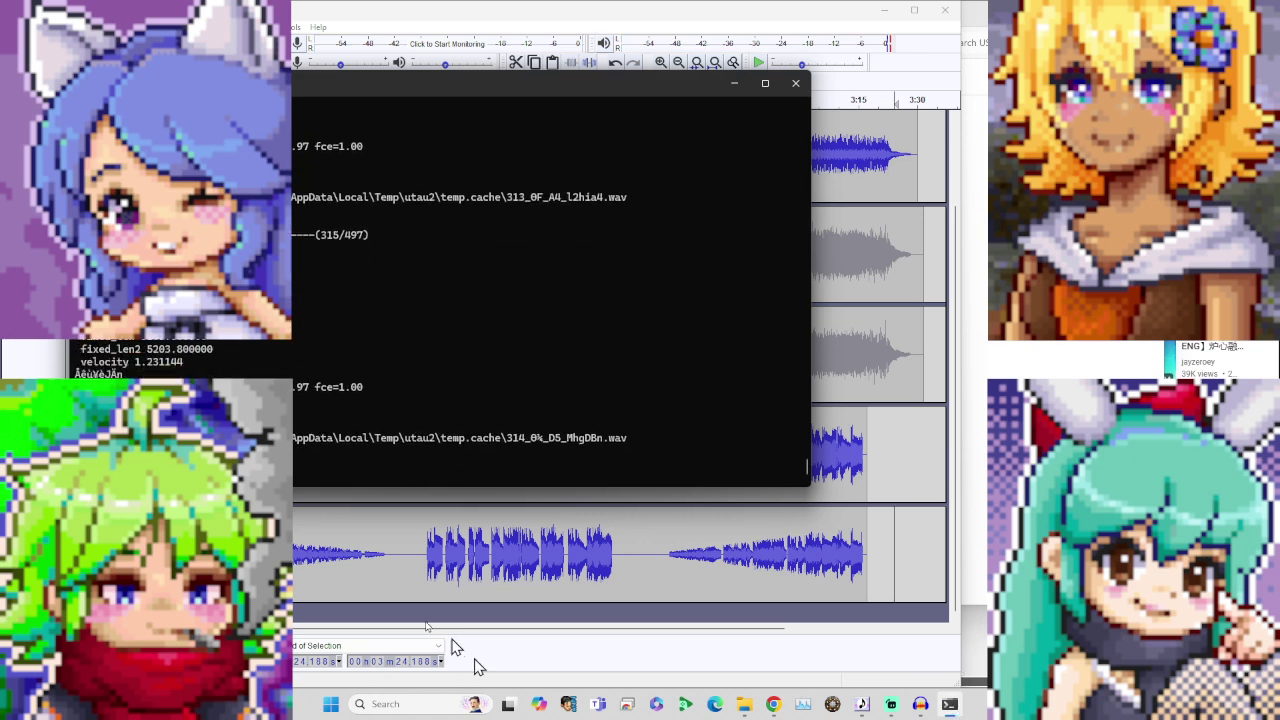
pyautogui.click(326, 543)
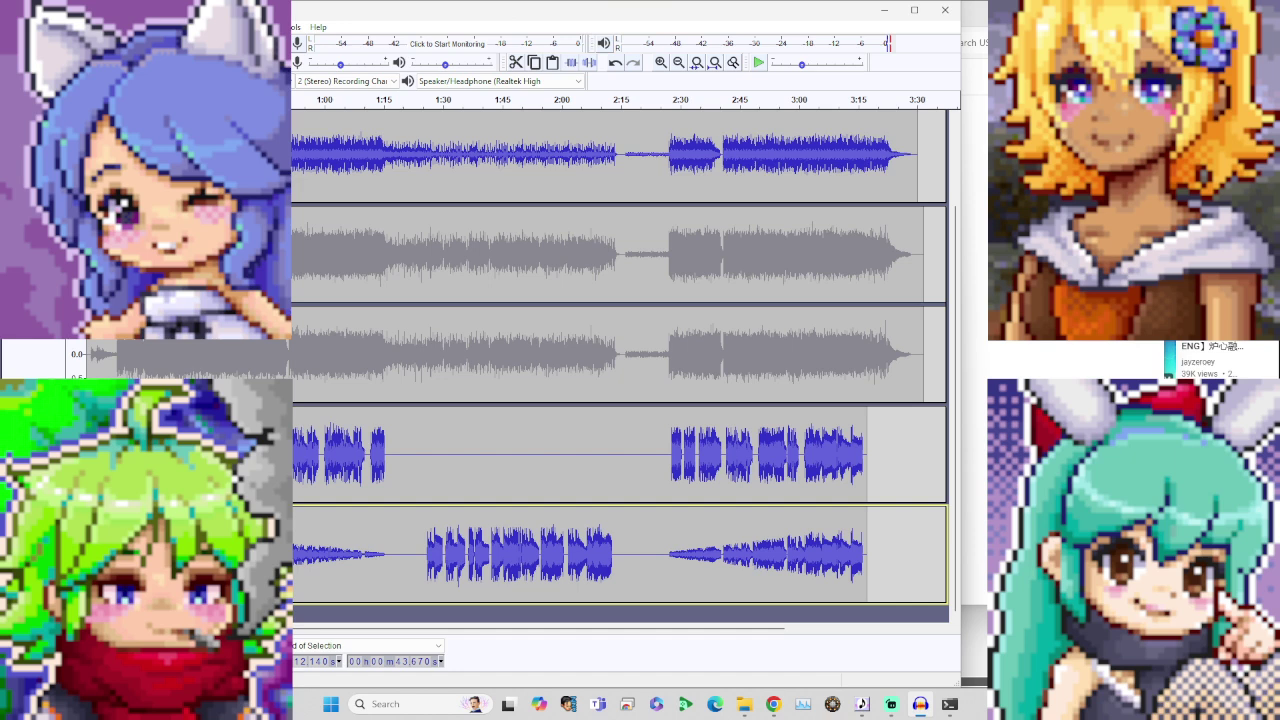
pyautogui.click(226, 27)
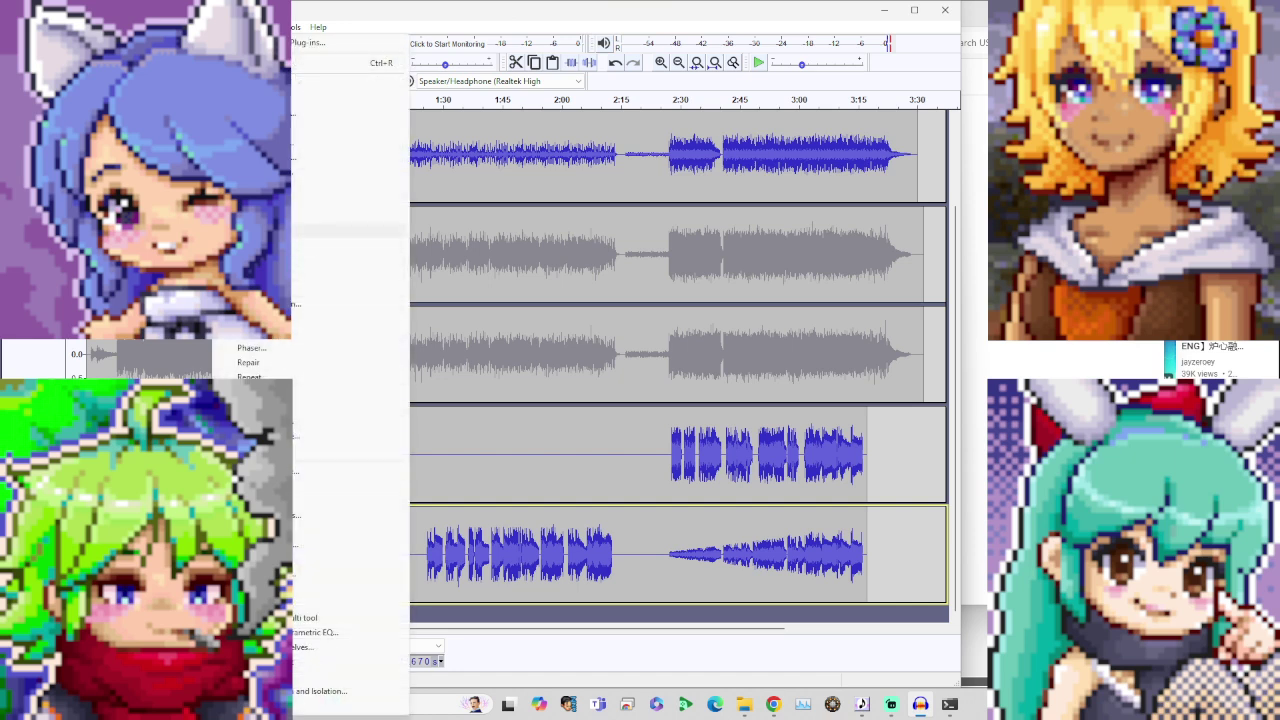
pyautogui.click(270, 230)
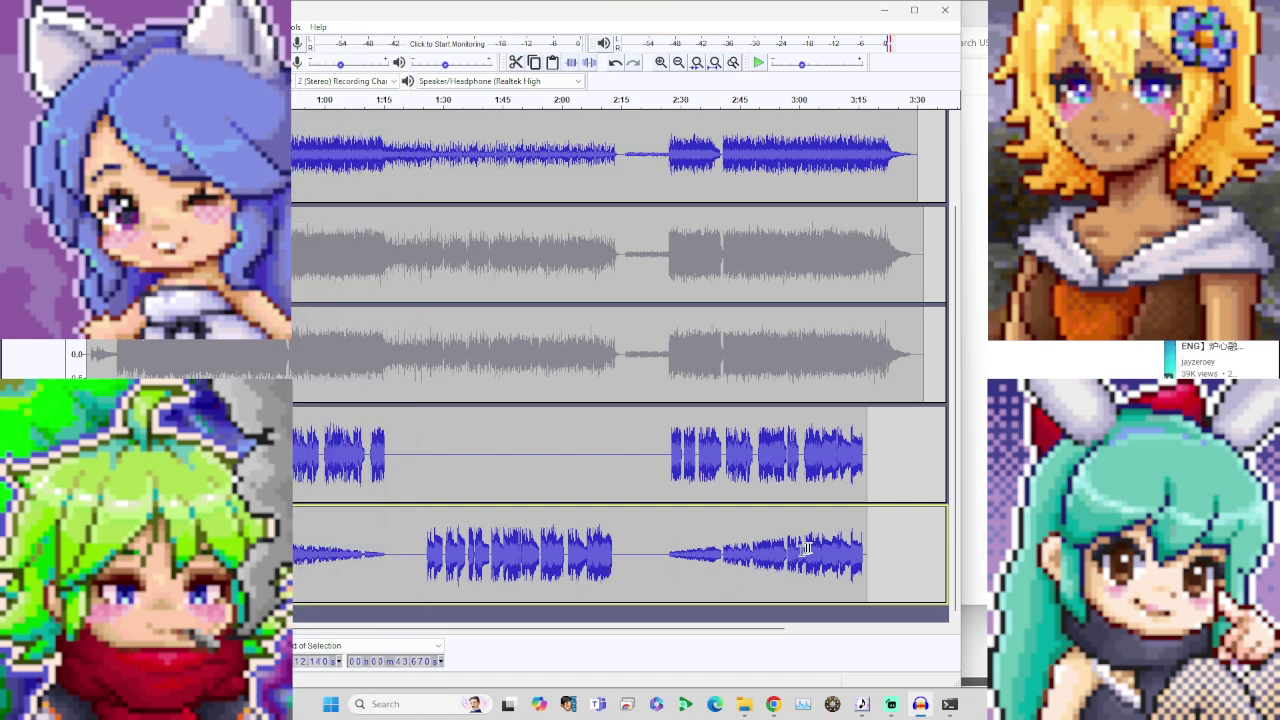
# Step: Apply a second Fade In to the Main vocal's last section, from about 2:26 to 3:19
pyautogui.moveTo(873, 551); pyautogui.dragTo(665, 573)
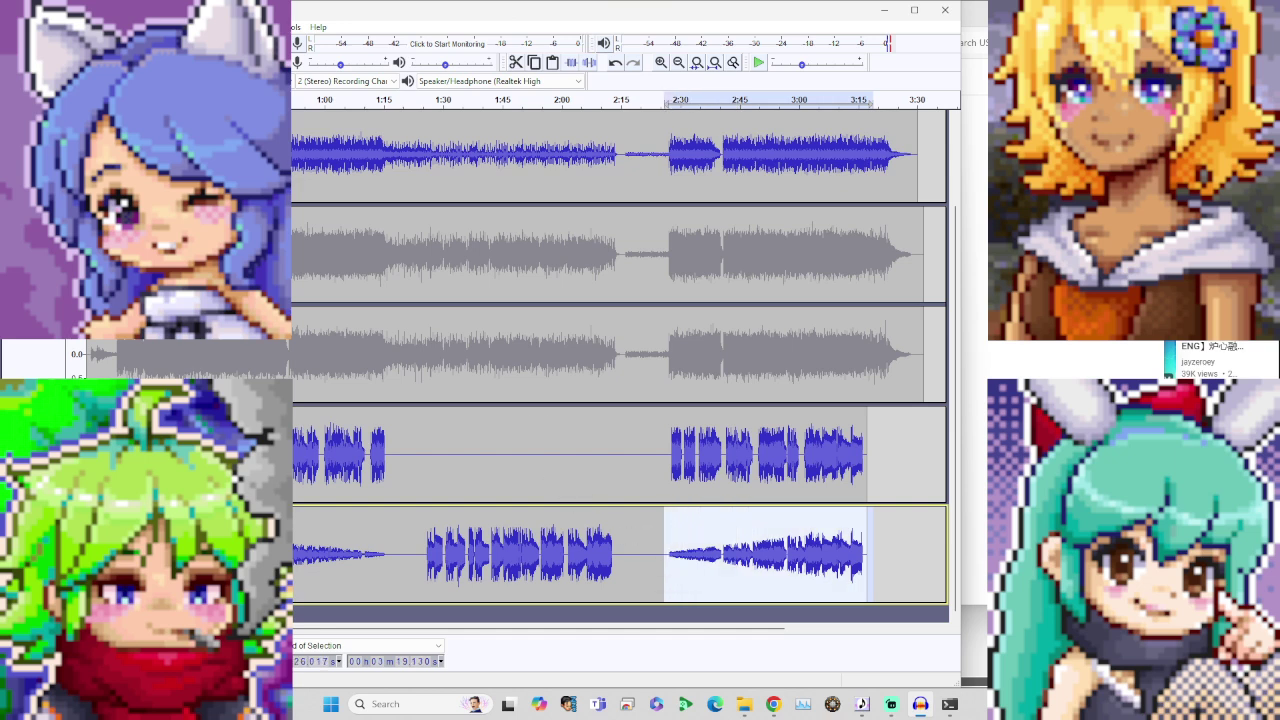
pyautogui.click(229, 27)
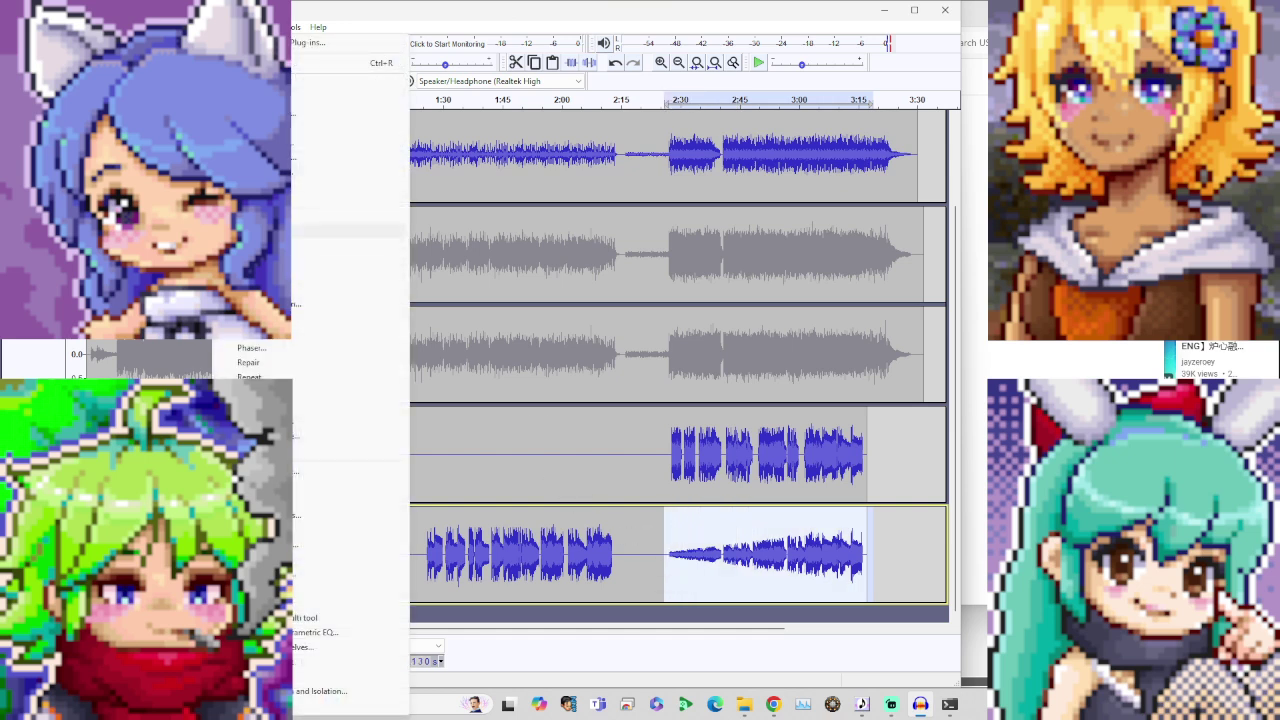
pyautogui.click(300, 231)
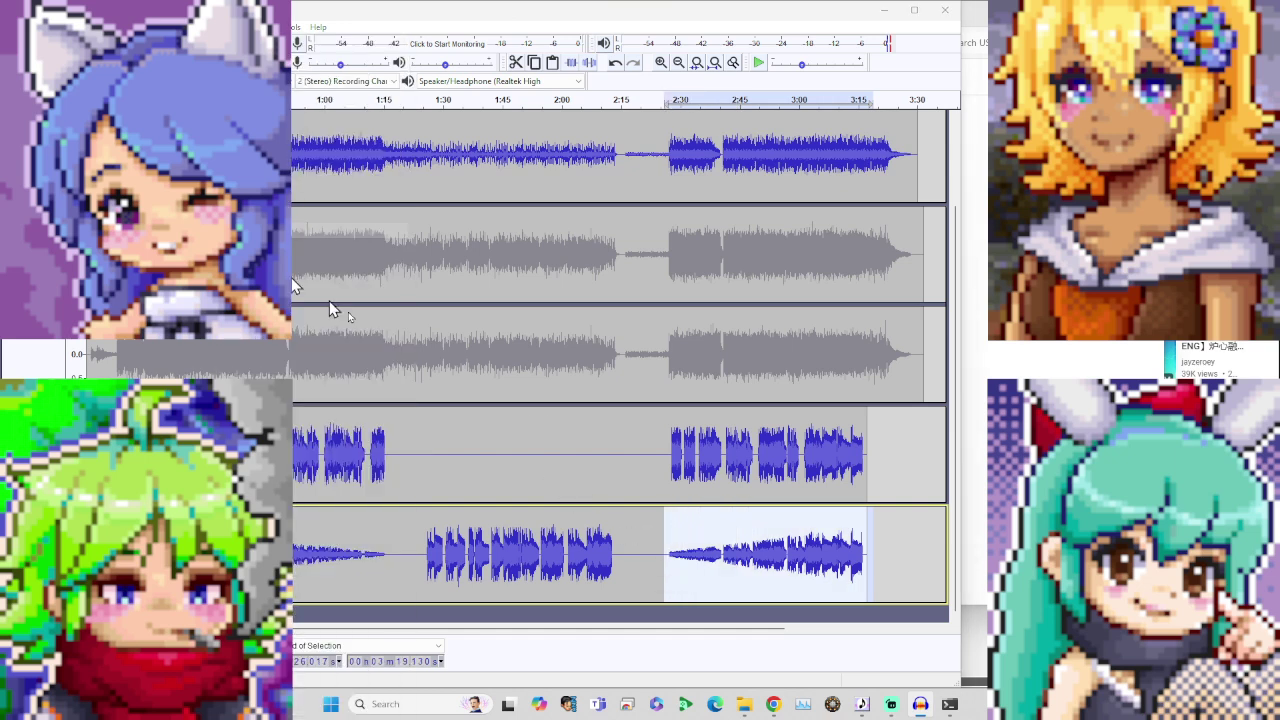
pyautogui.click(879, 566)
# Step: Play the mix from about 2:59, select the Harm vocal's last phrase from about 3:00 to 3:18, and stop playback
pyautogui.click(796, 556)
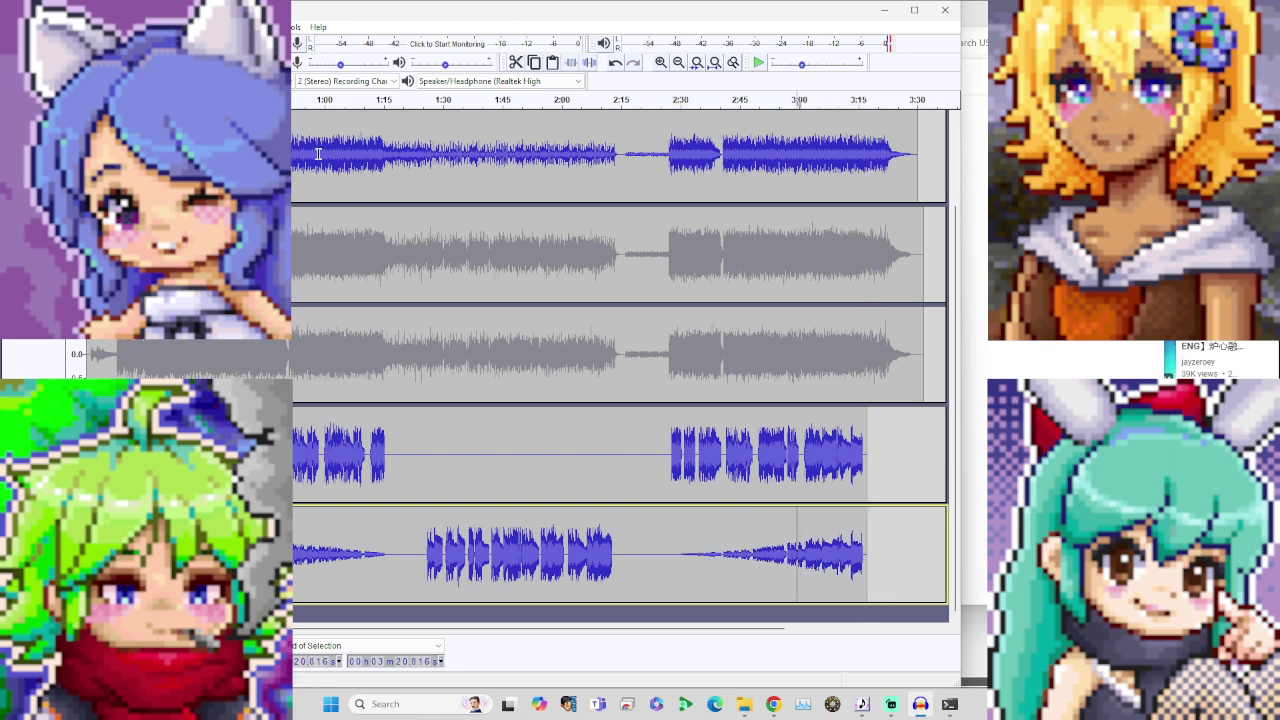
pyautogui.press('space')
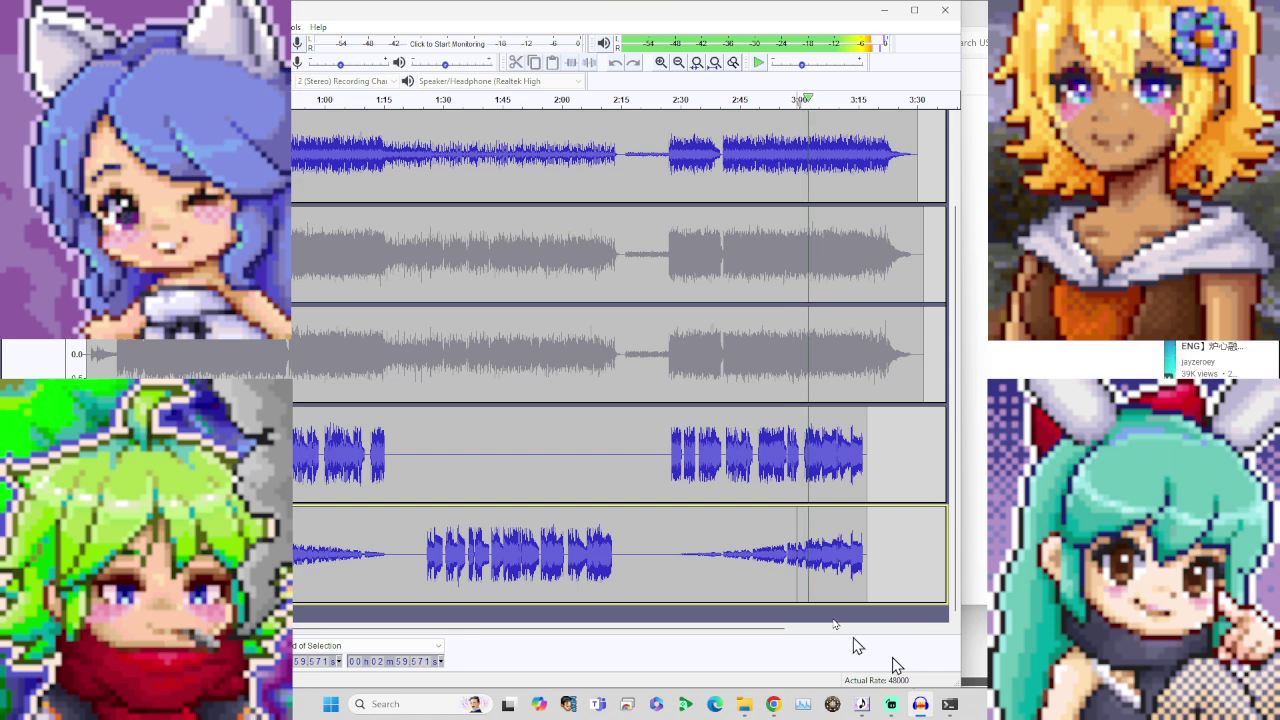
pyautogui.moveTo(872, 447); pyautogui.dragTo(801, 455)
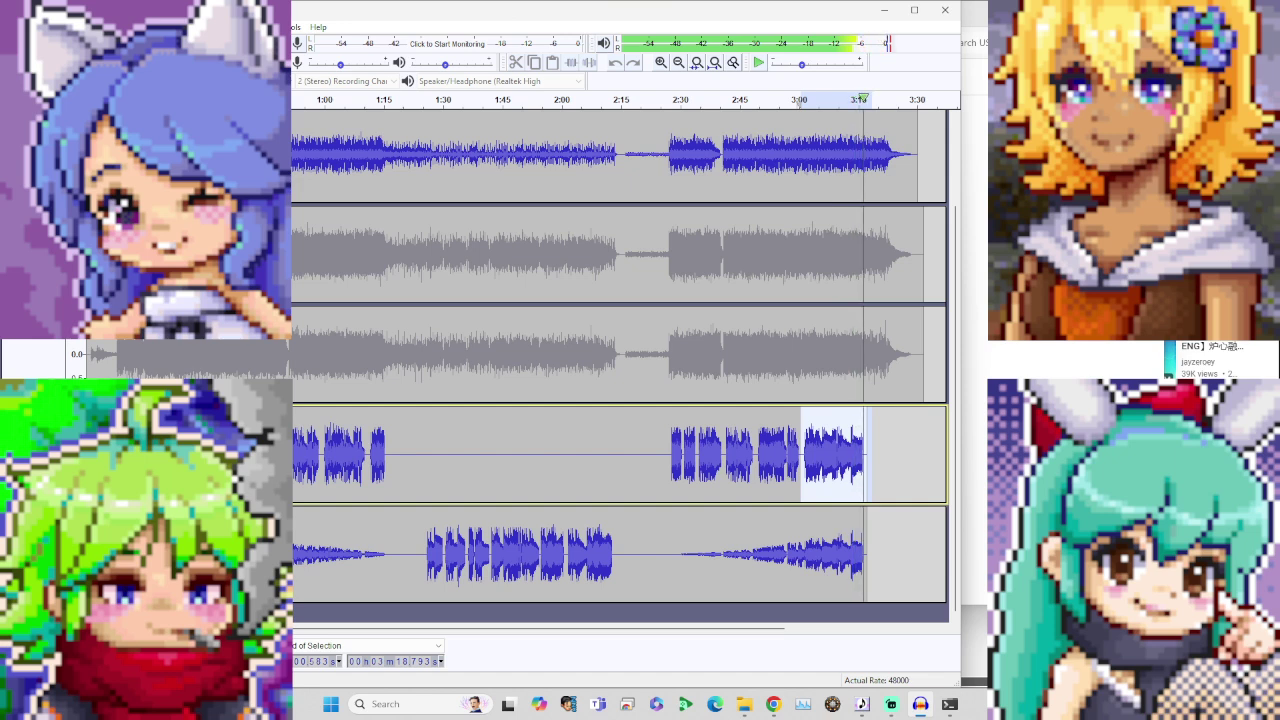
pyautogui.press('space')
# Step: Try a Fade Out on the Harm vocal's last phrase and undo it
pyautogui.click(226, 27)
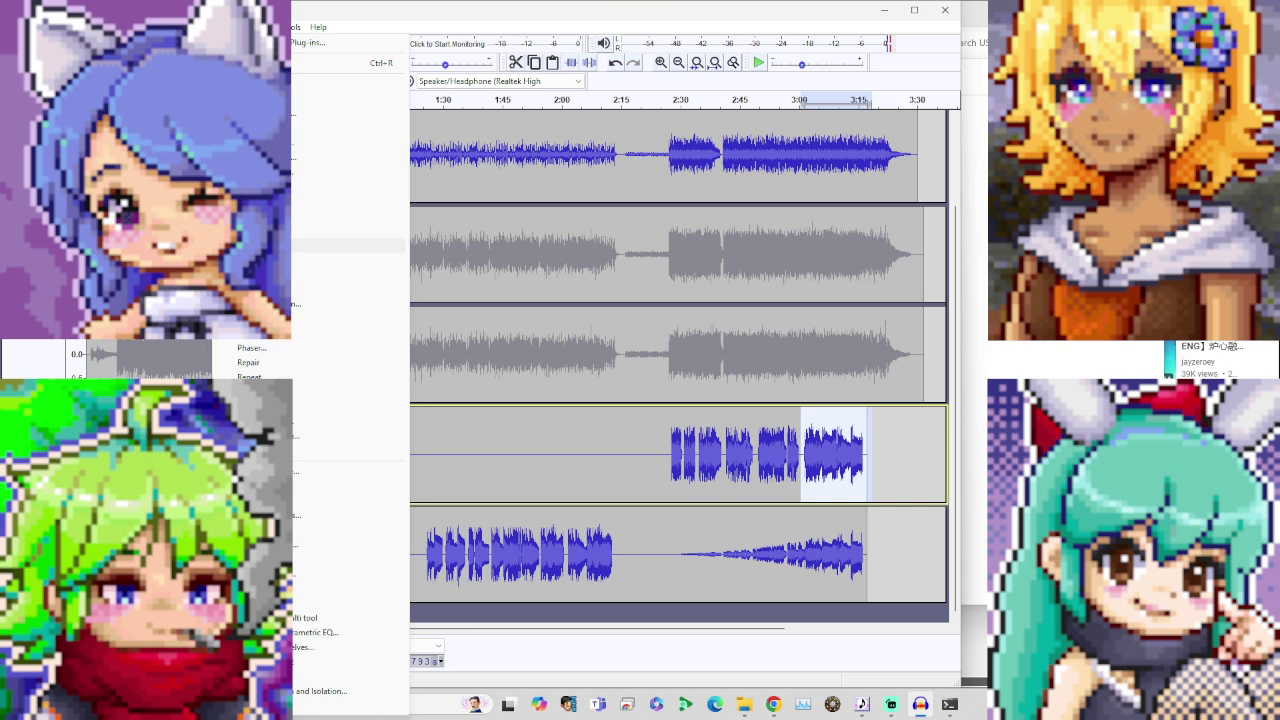
pyautogui.click(350, 245)
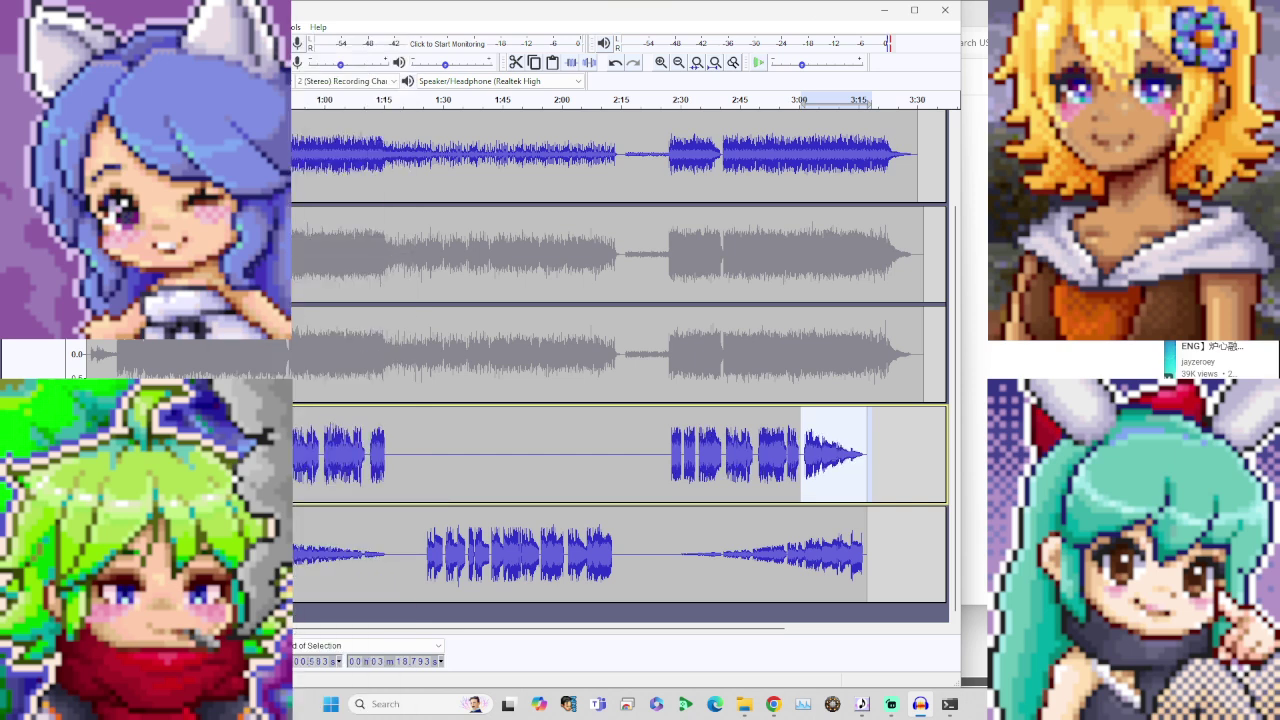
pyautogui.hotkey('ctrl', 'z')
# Step: Apply a Fade In to the selected last phrase of the Harm vocal, and check the UTAU render's progress
pyautogui.click(222, 27)
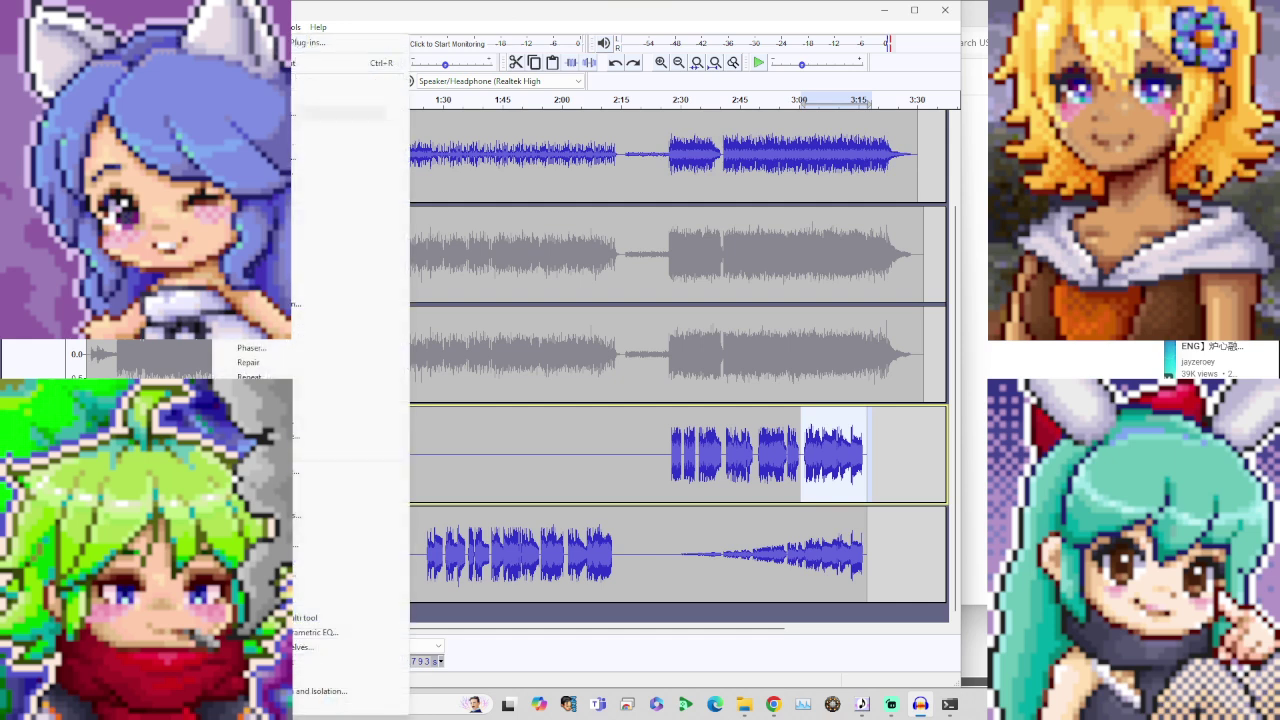
pyautogui.click(270, 230)
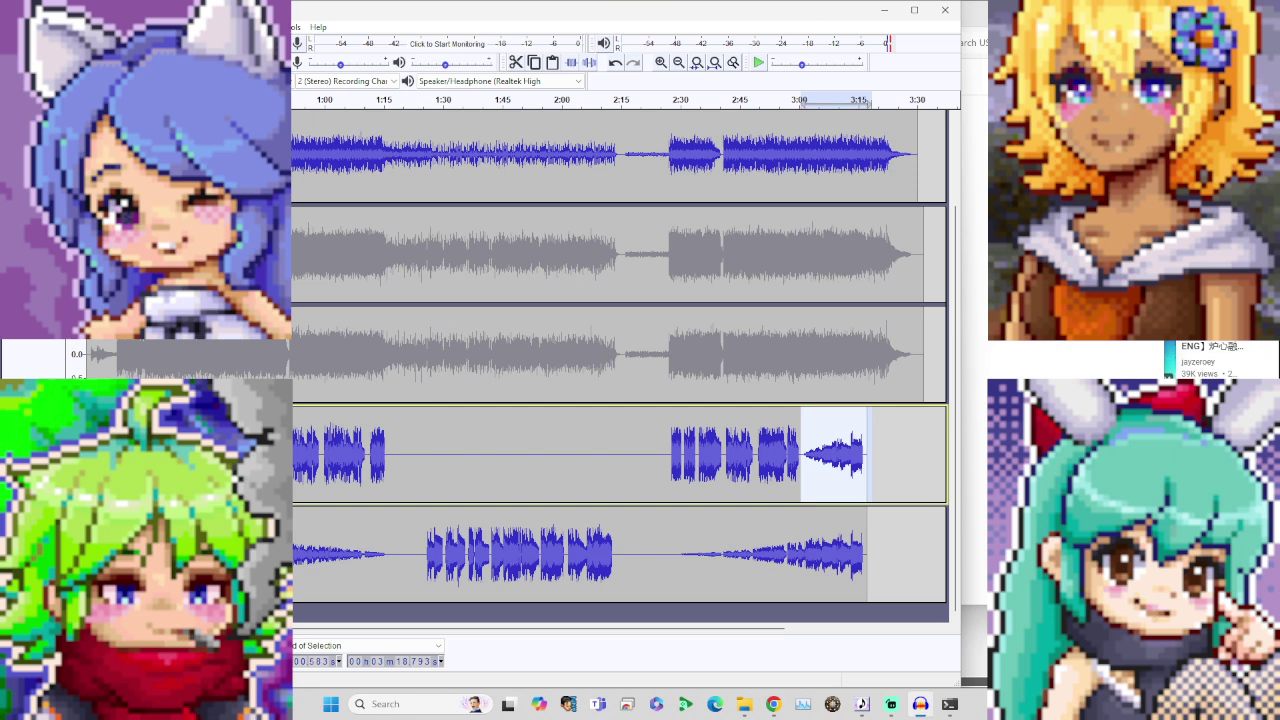
pyautogui.click(950, 704)
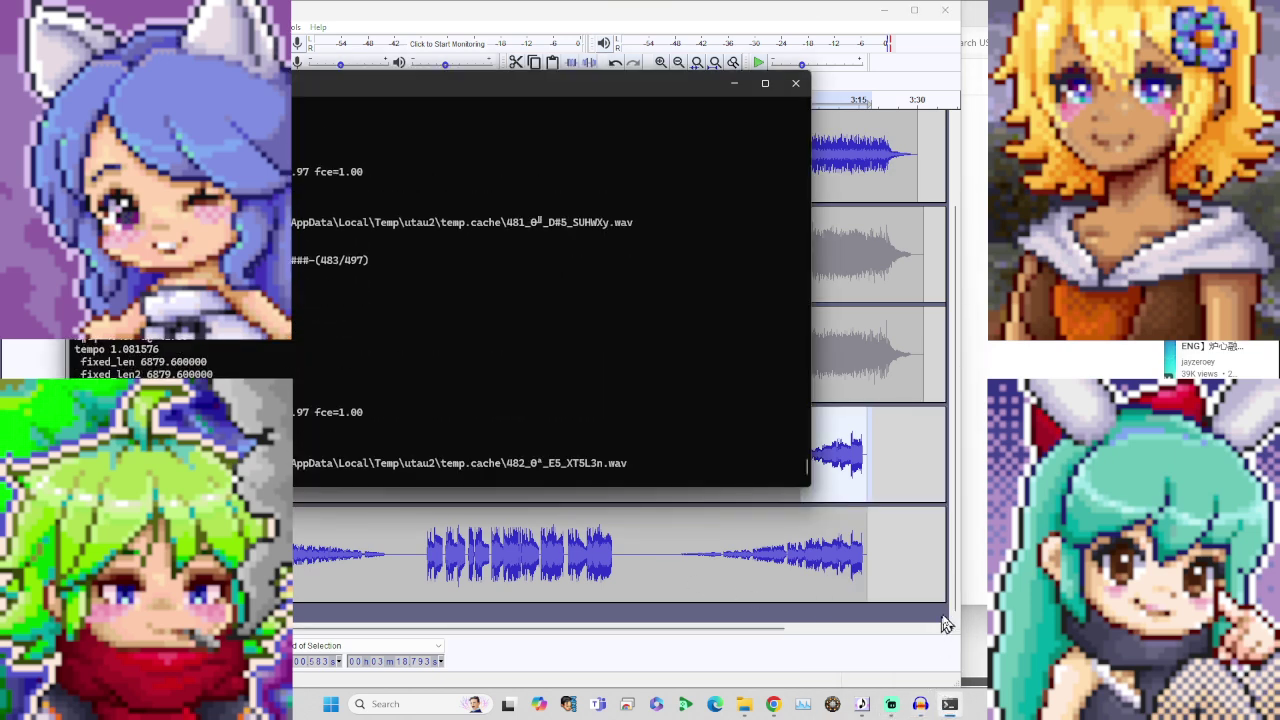
# Step: Import Main2.wav from the USTs folder into the Audacity project and align its clip with the Main vocal
pyautogui.click(744, 704)
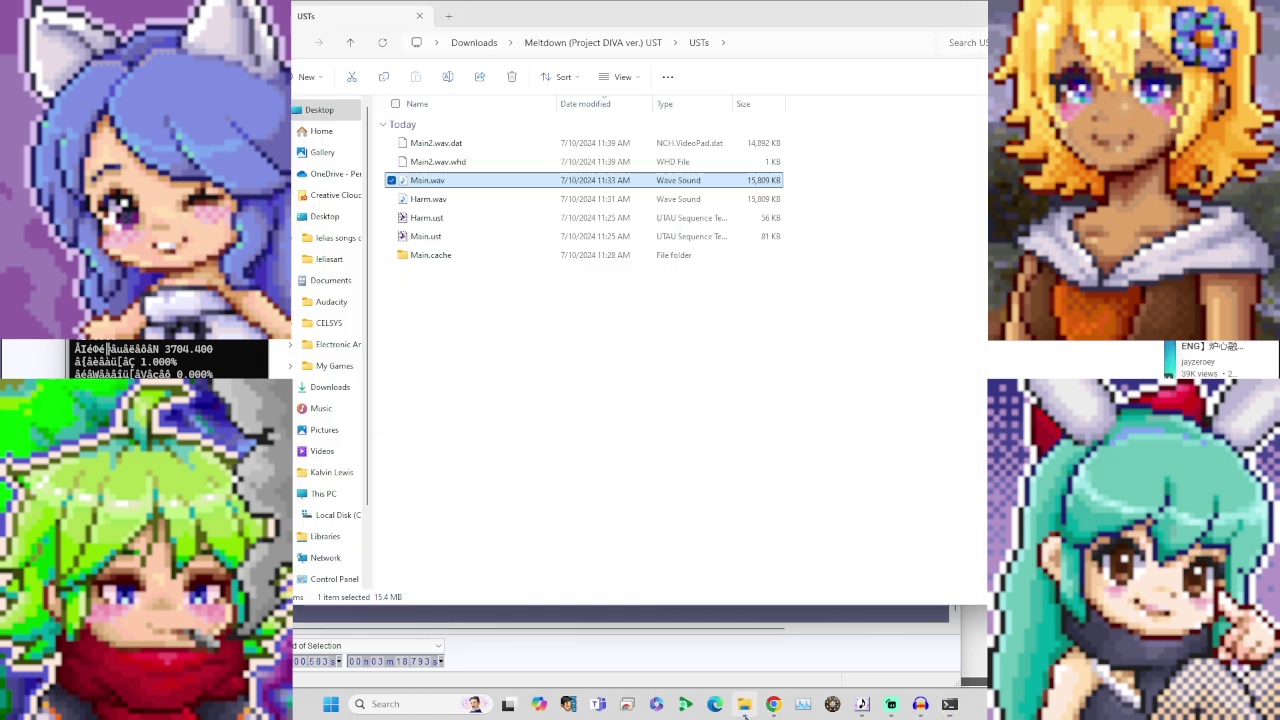
pyautogui.click(701, 343)
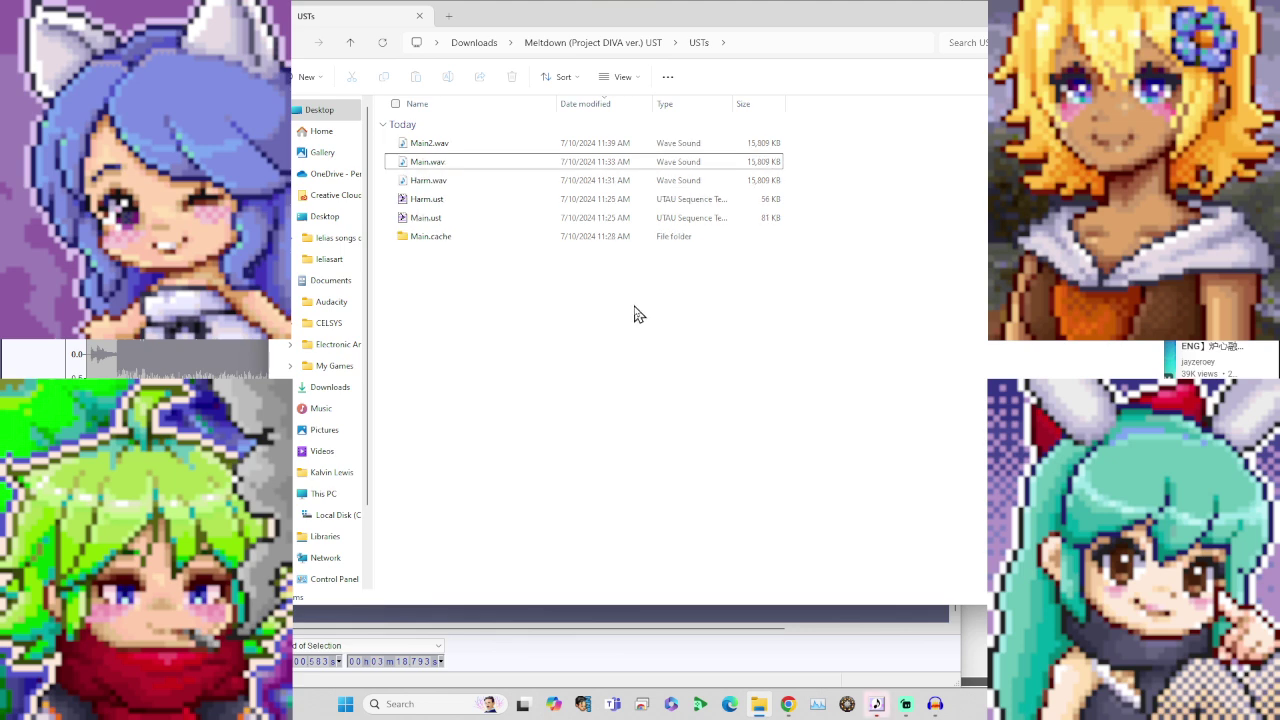
pyautogui.click(593, 143)
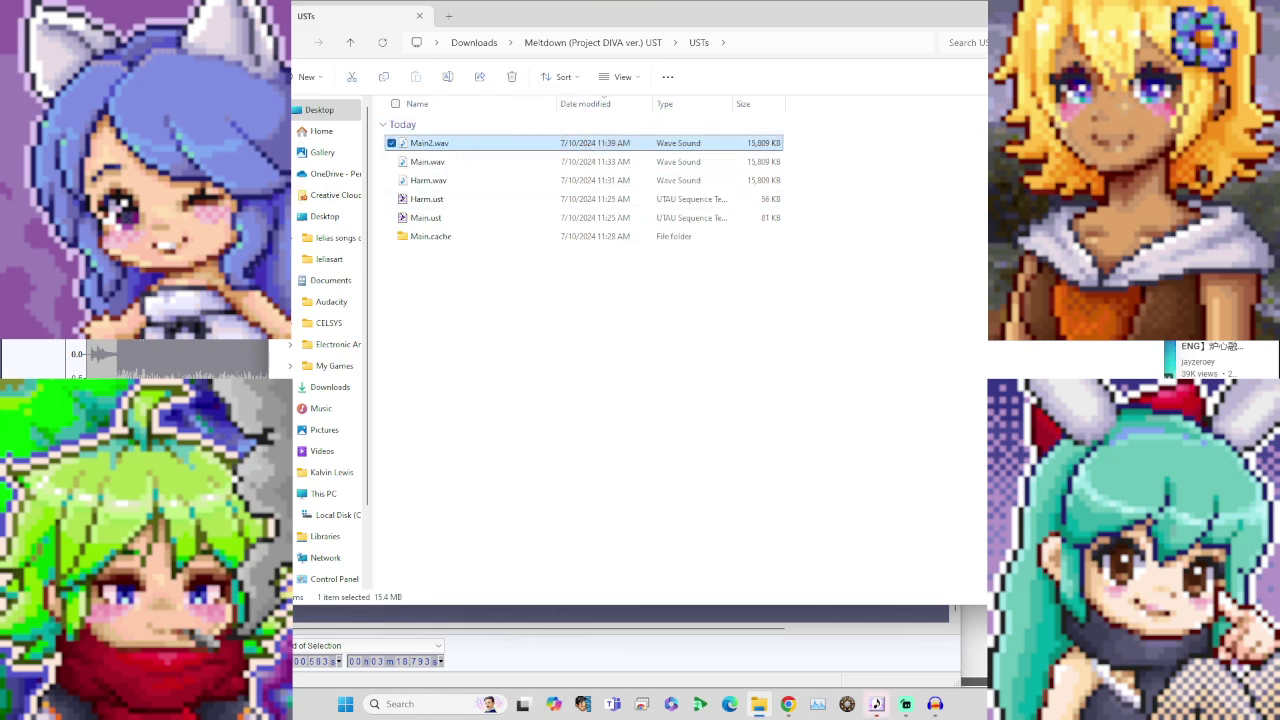
pyautogui.click(104, 560)
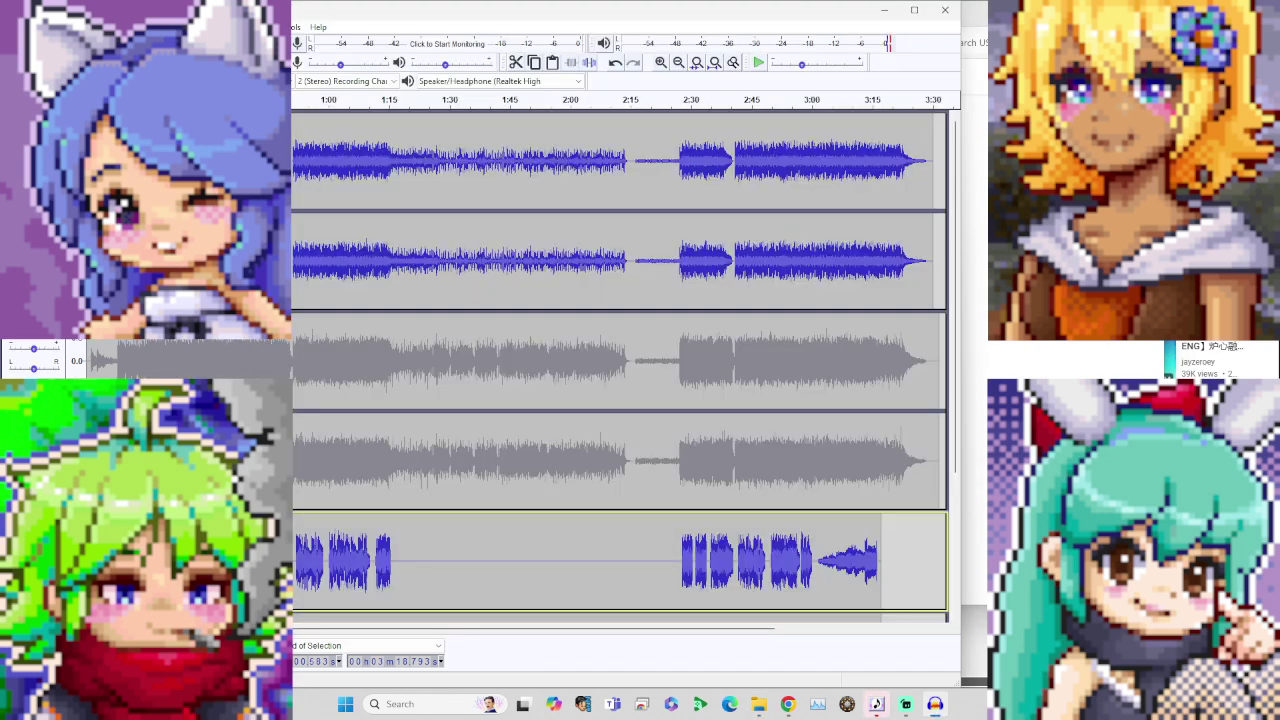
pyautogui.scroll(-3, 104, 560)
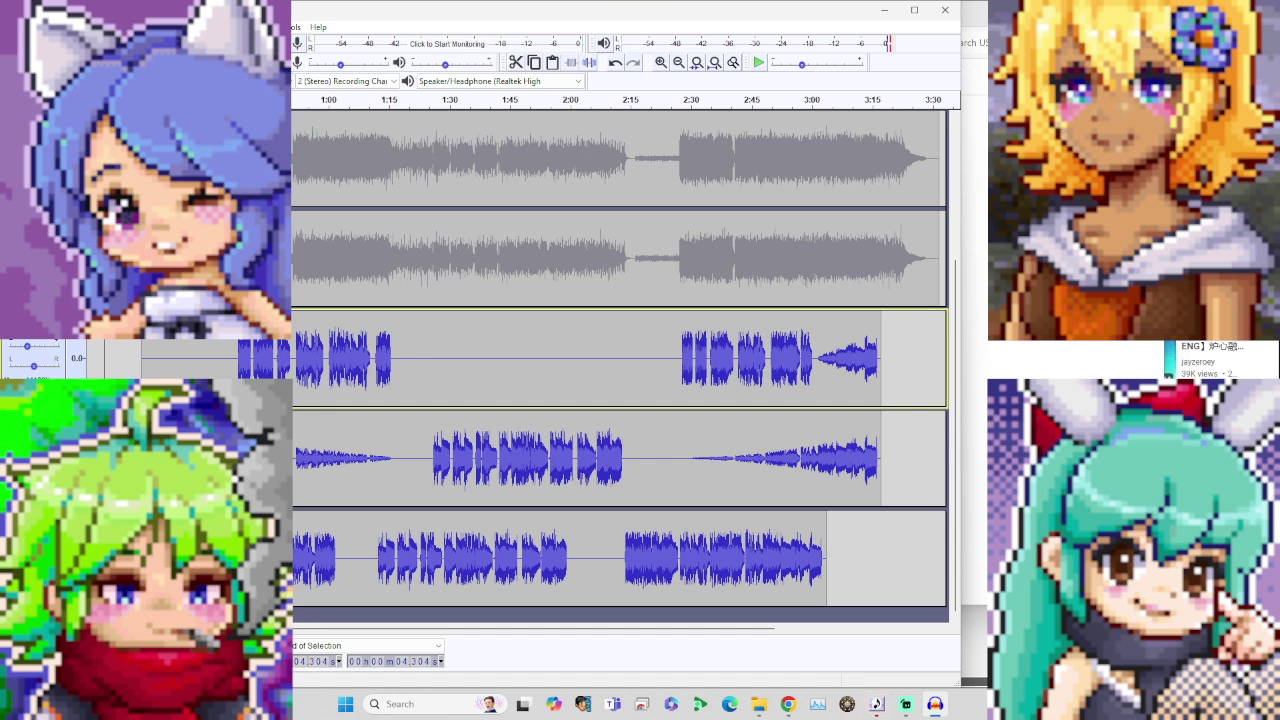
pyautogui.moveTo(239, 560); pyautogui.dragTo(294, 560)
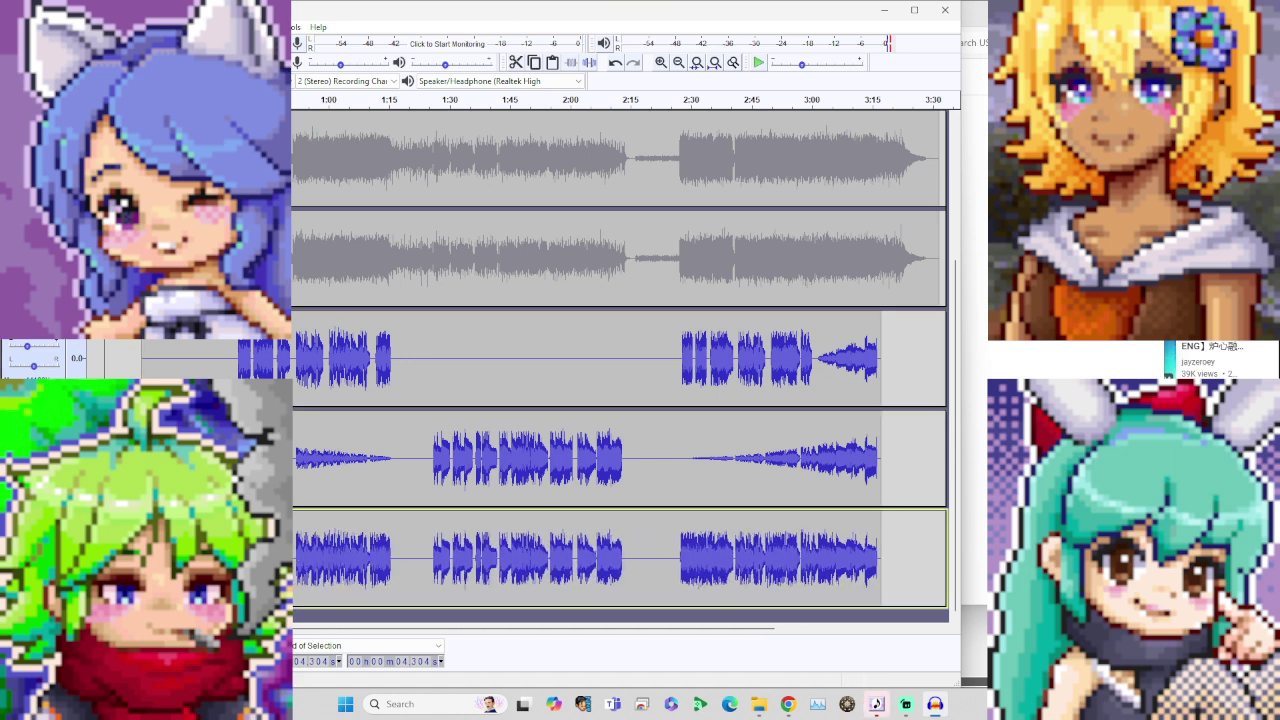
# Step: Play the mix with the Main2 vocal from about 0:04 and raise the recording volume slightly during playback
pyautogui.press('space')
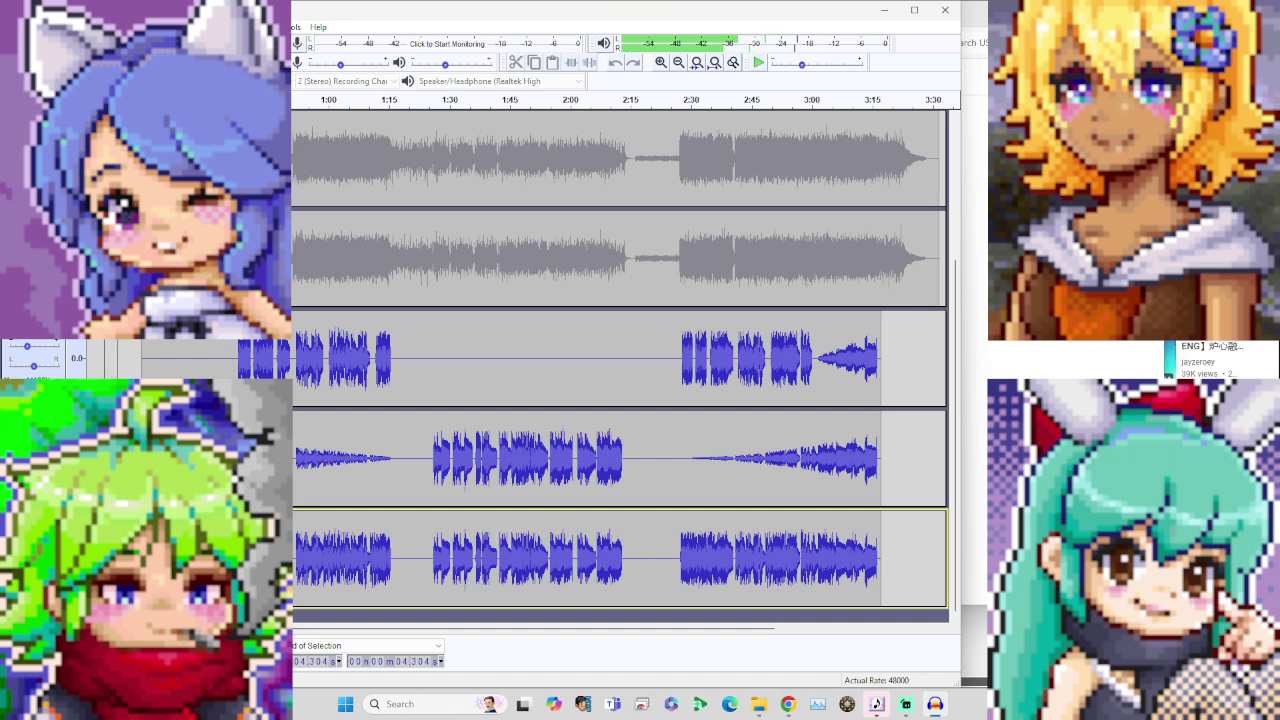
pyautogui.moveTo(339, 70); pyautogui.dragTo(348, 71)
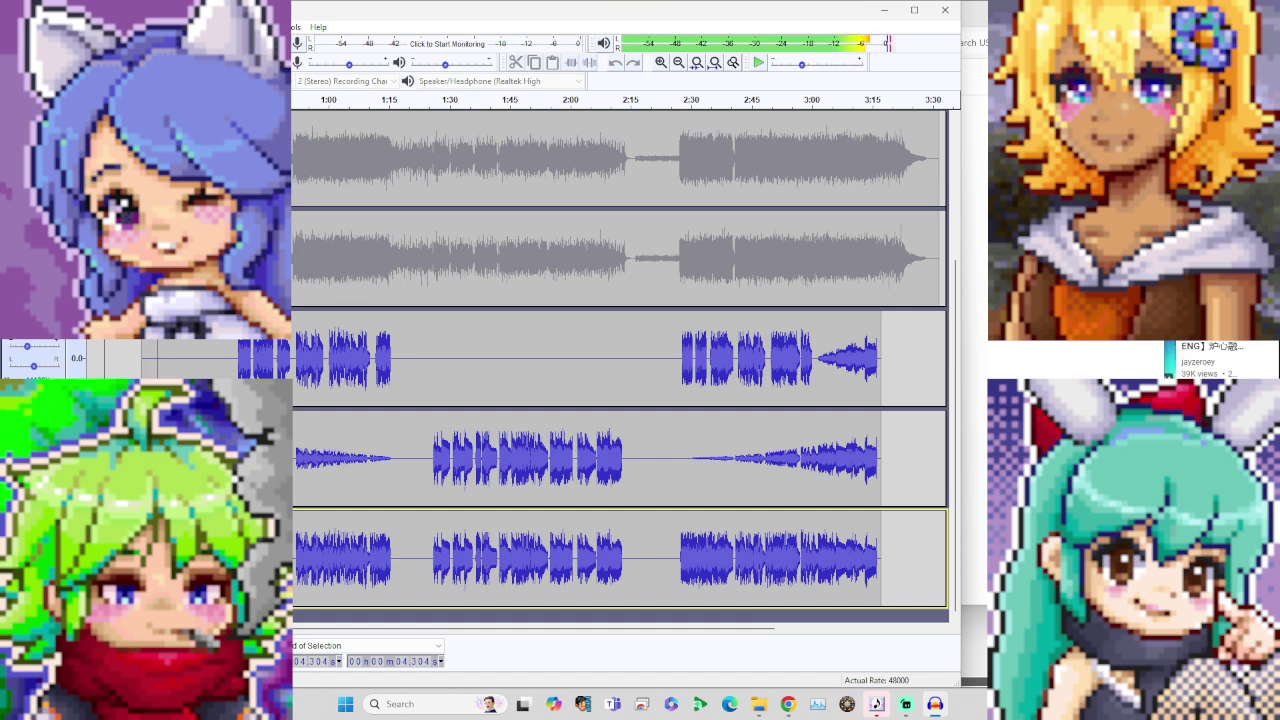
pyautogui.click(137, 348)
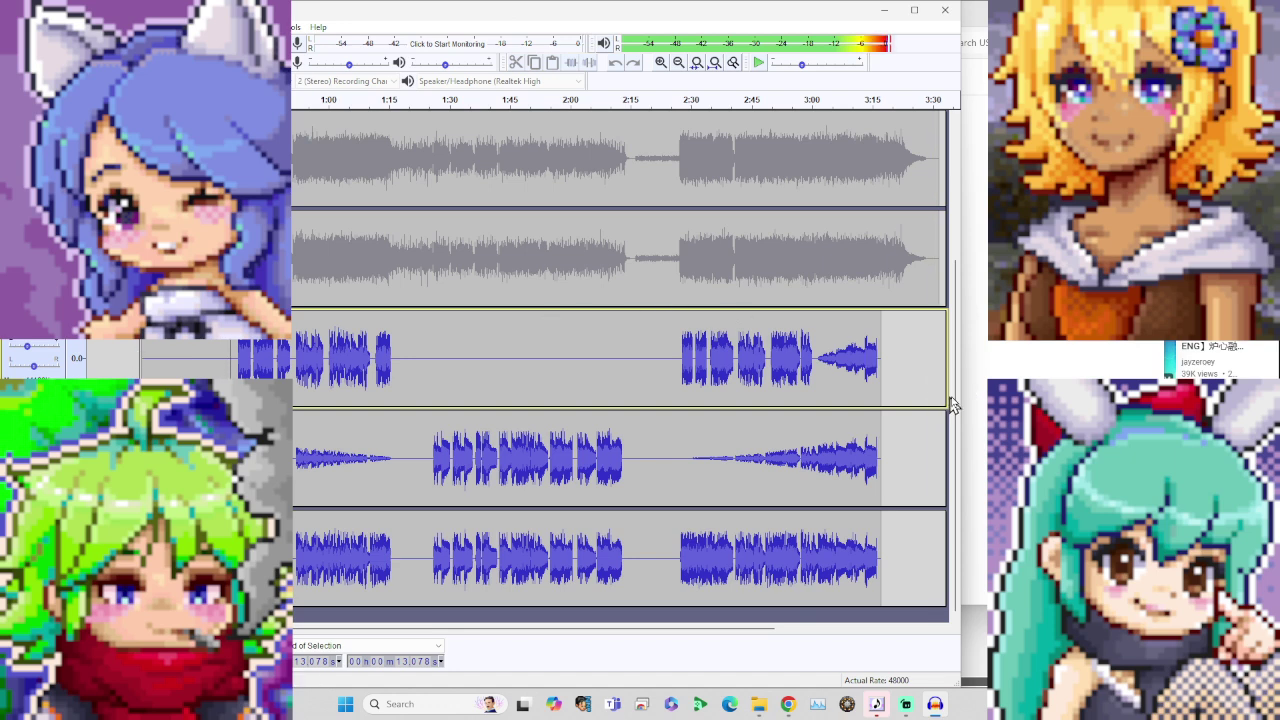
# Step: Compare the playing mix with the reference cover by unmuting the reference track and muting it again
pyautogui.moveTo(955, 379); pyautogui.dragTo(957, 184)
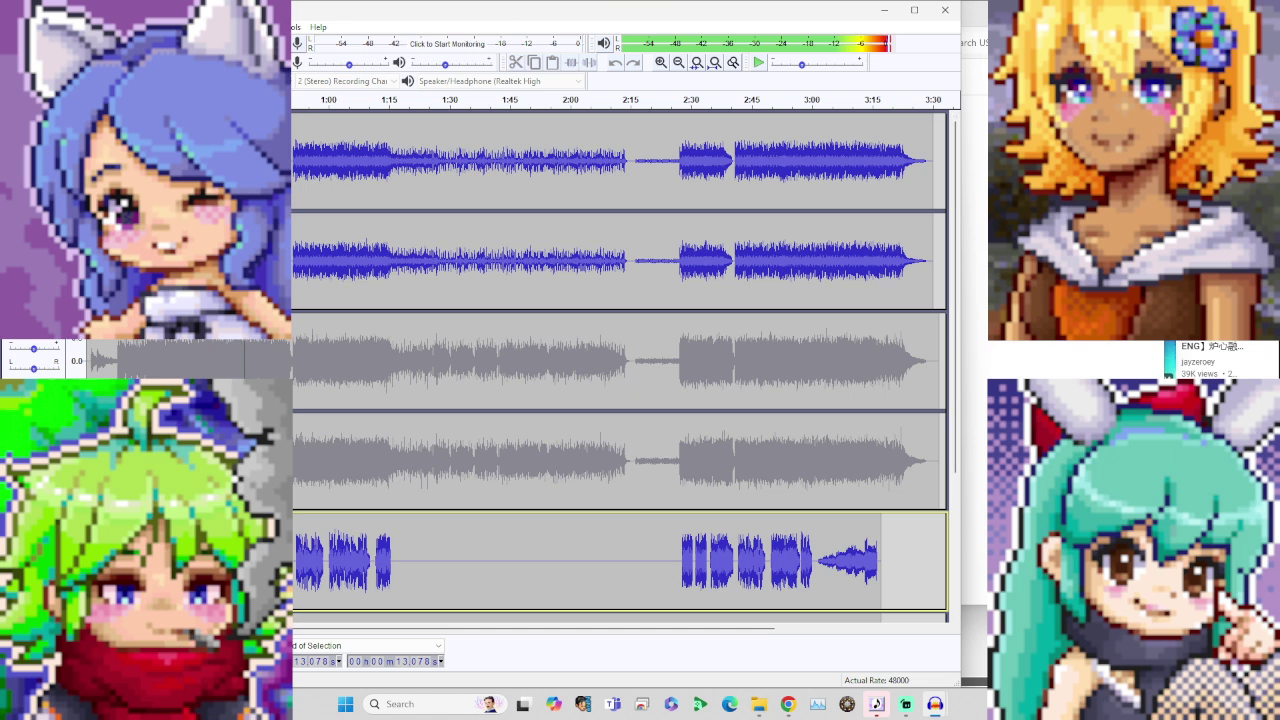
pyautogui.click(34, 149)
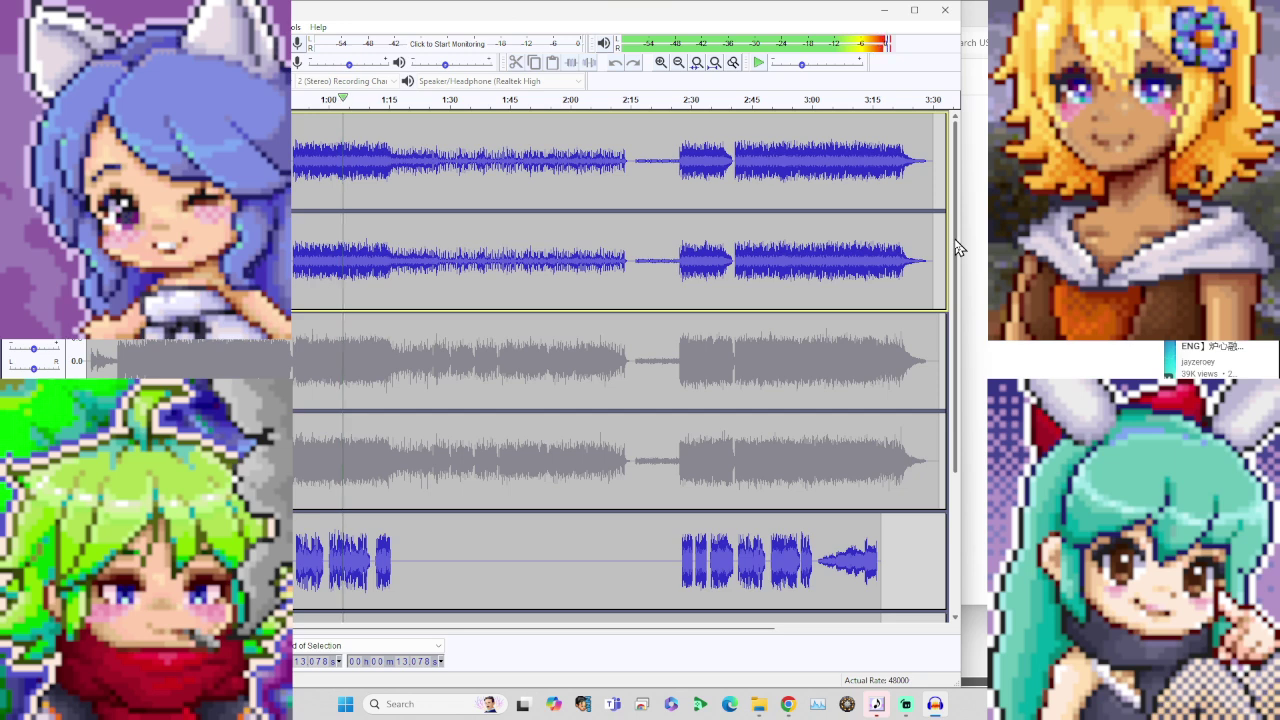
pyautogui.scroll(-3, 954, 267)
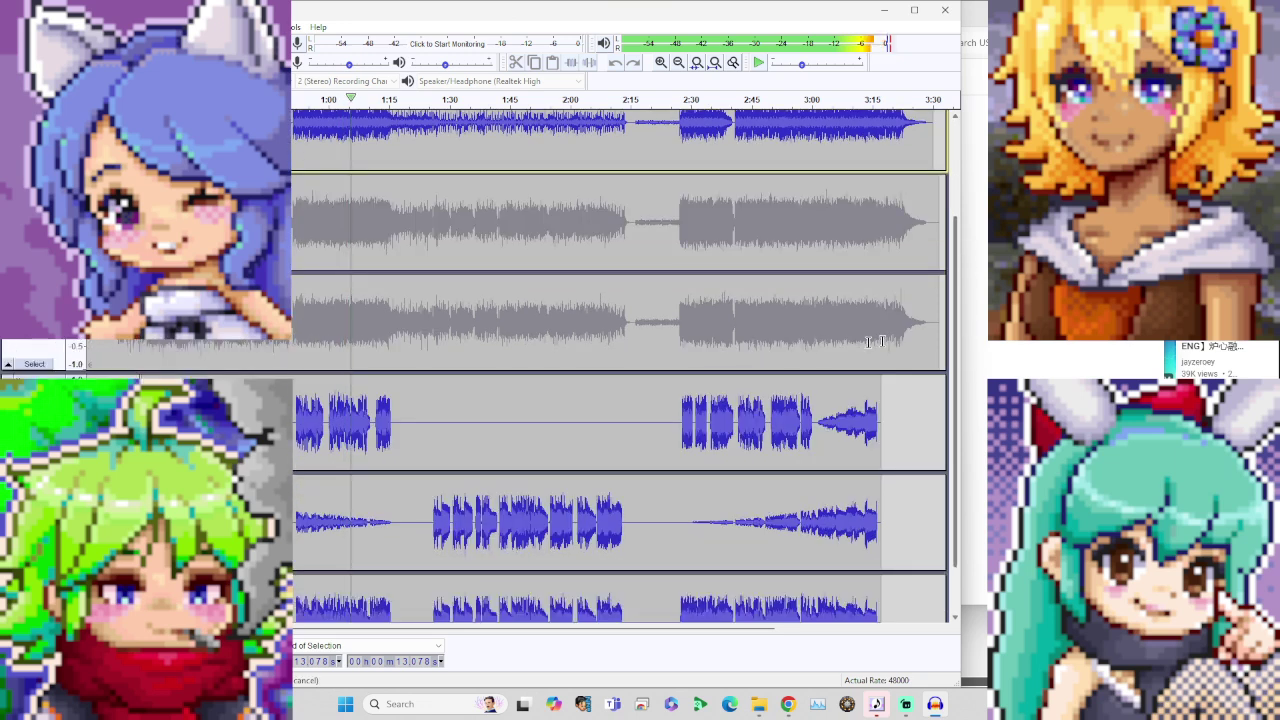
pyautogui.click(19, 195)
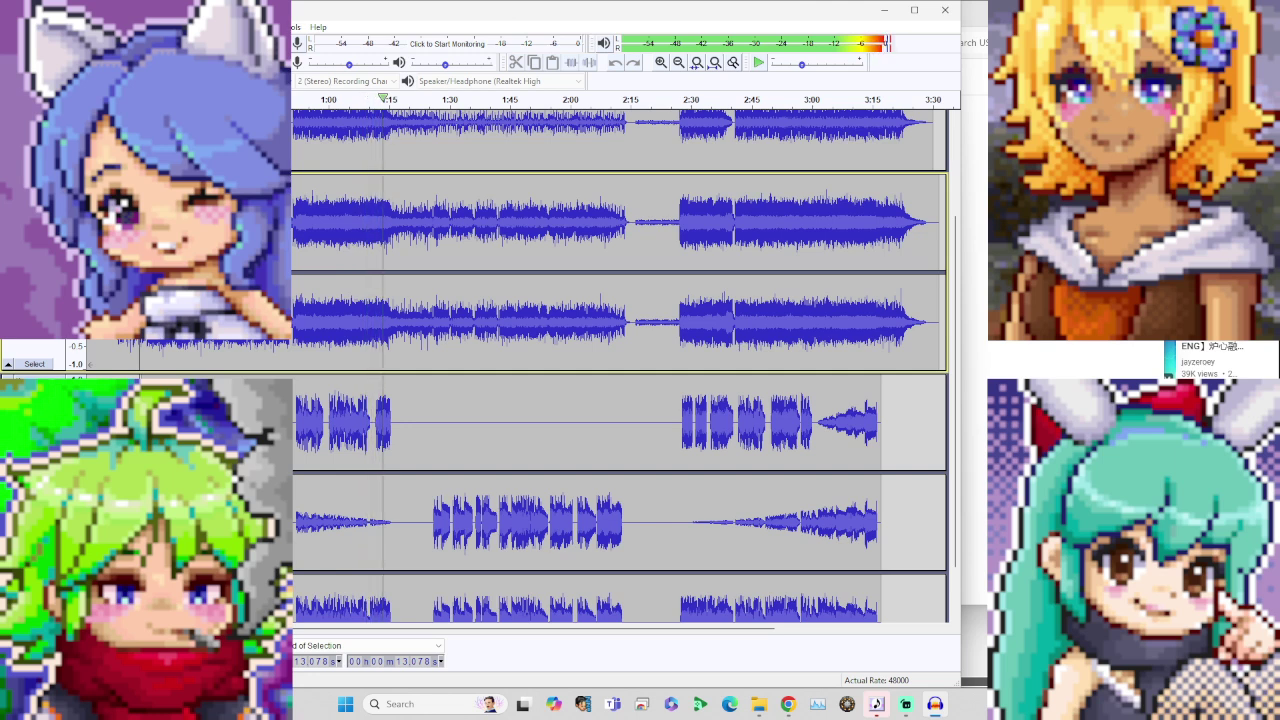
pyautogui.hotkey('shift', 'u')
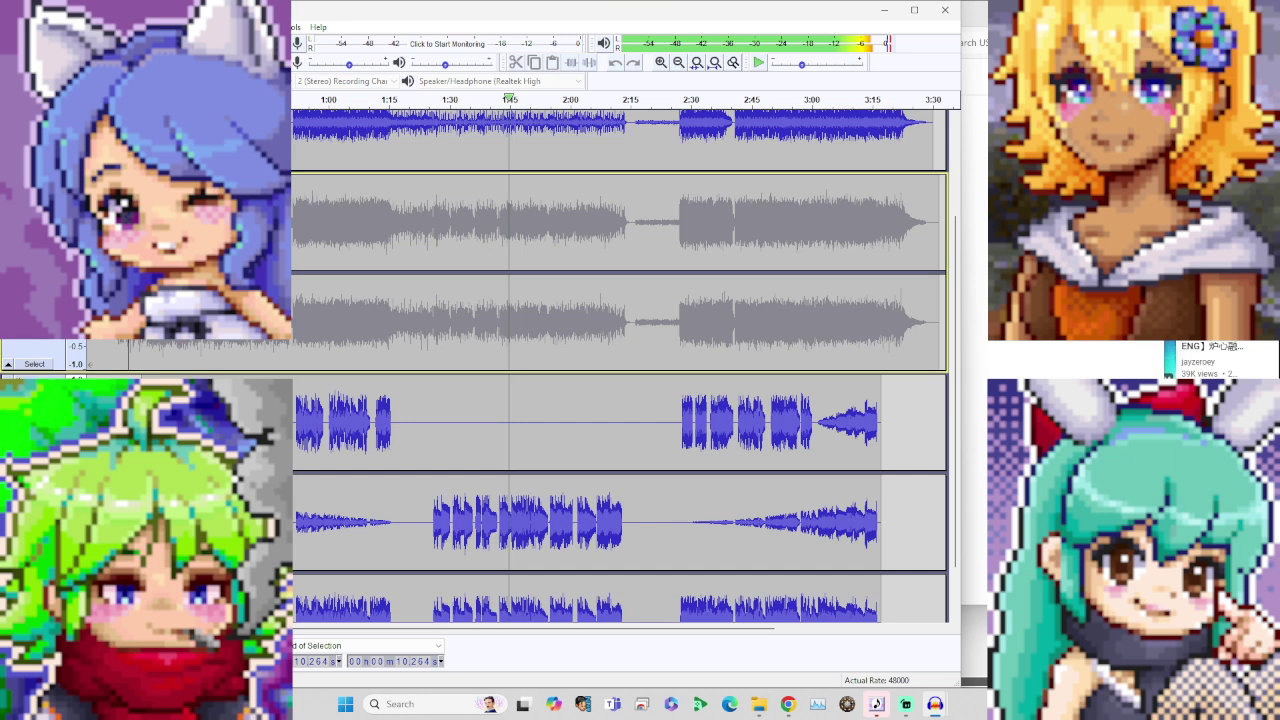
# Step: Pan the Harm vocal track slightly towards the right channel while the mix plays
pyautogui.click(34, 514)
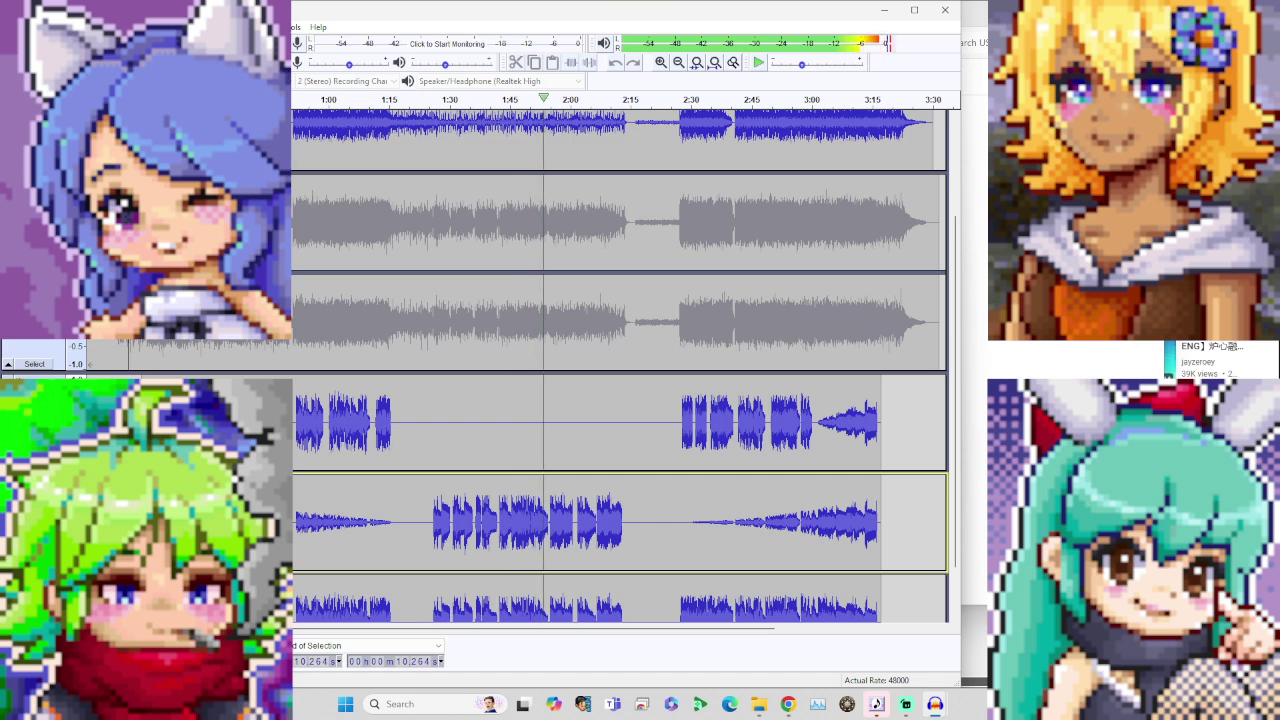
pyautogui.click(34, 425)
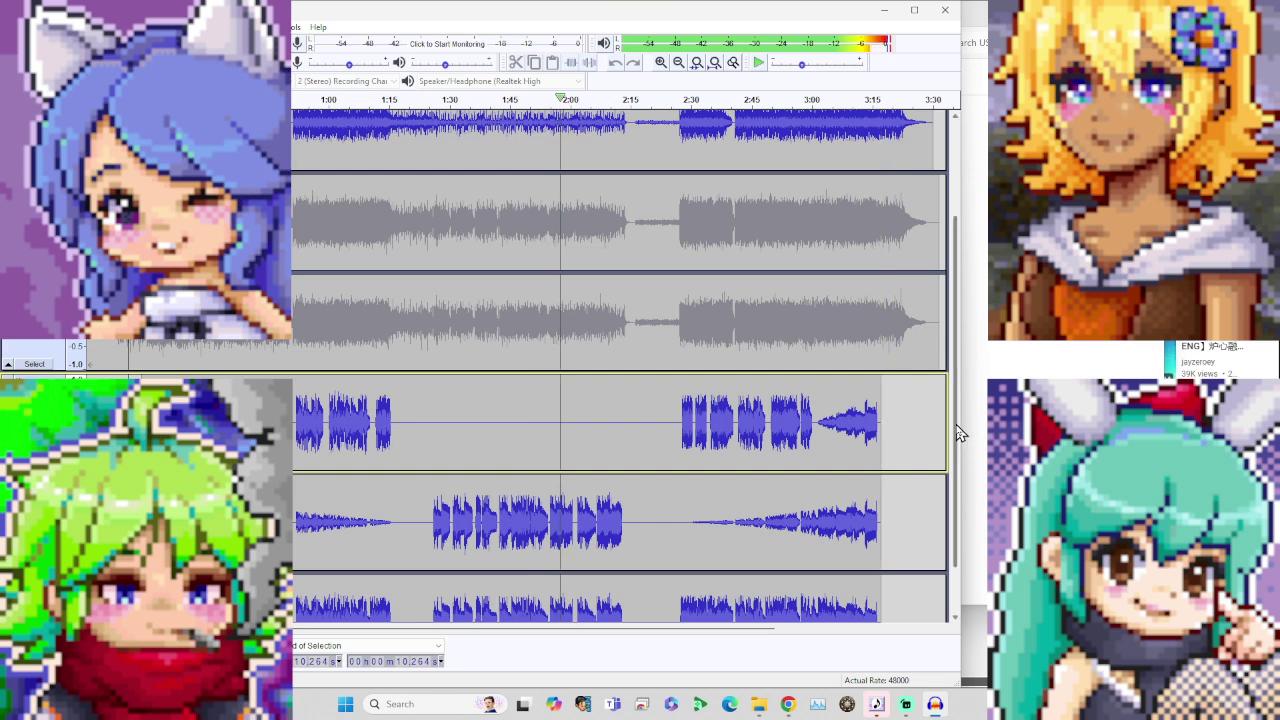
pyautogui.moveTo(955, 445); pyautogui.dragTo(958, 508)
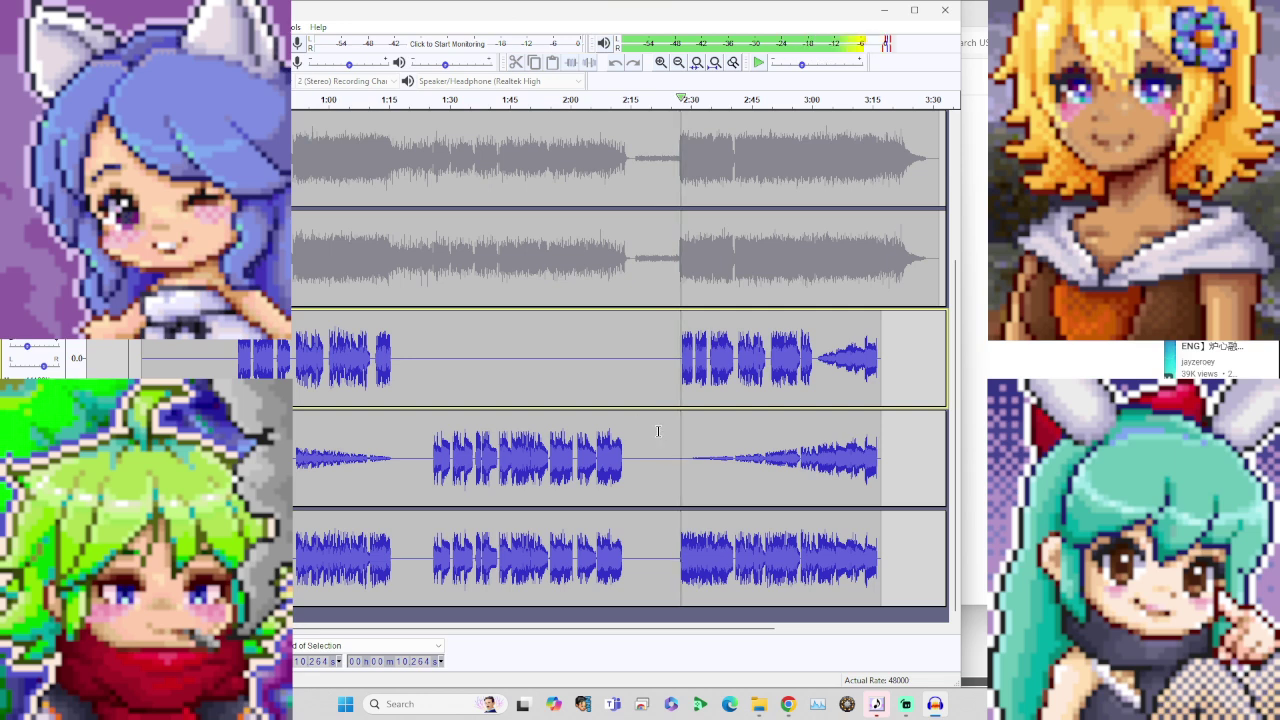
# Step: Switch to Streamlabs to check the live stream's chat and audio levels, and return to Audacity
pyautogui.click(908, 713)
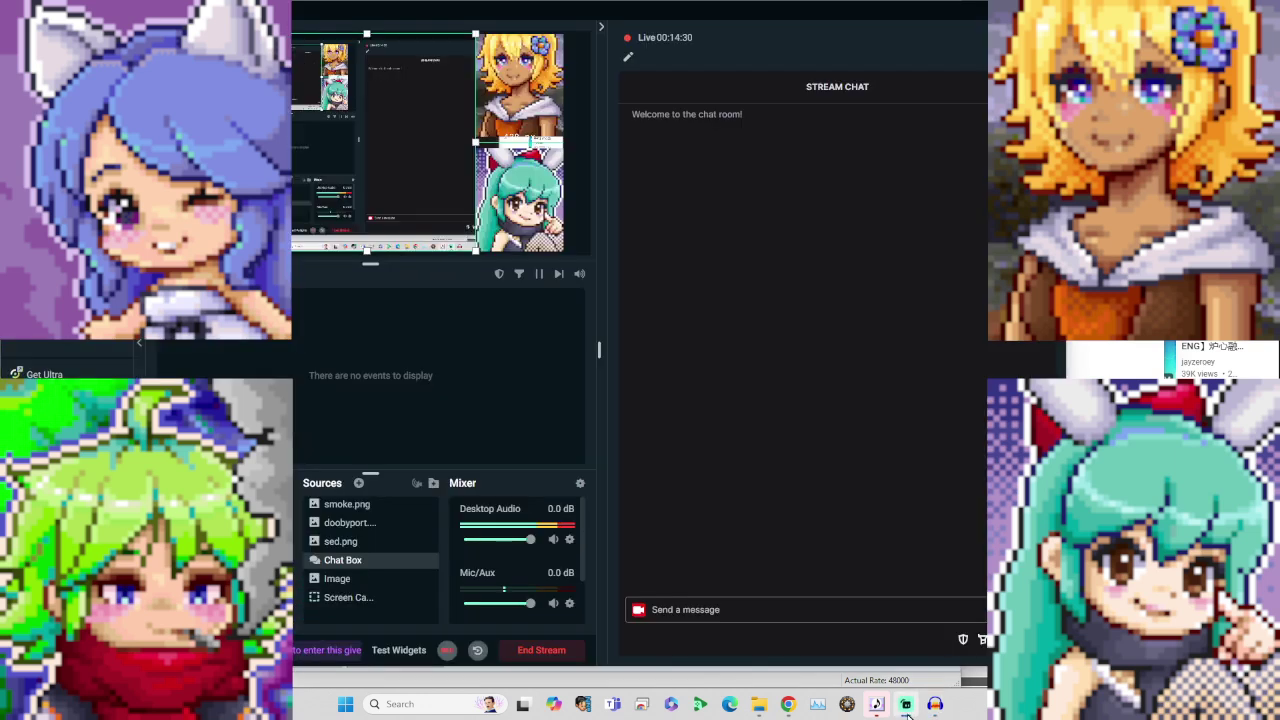
pyautogui.click(907, 712)
pyautogui.click(907, 712)
pyautogui.click(907, 712)
pyautogui.click(907, 712)
pyautogui.click(907, 712)
pyautogui.click(907, 712)
pyautogui.click(907, 712)
pyautogui.click(907, 712)
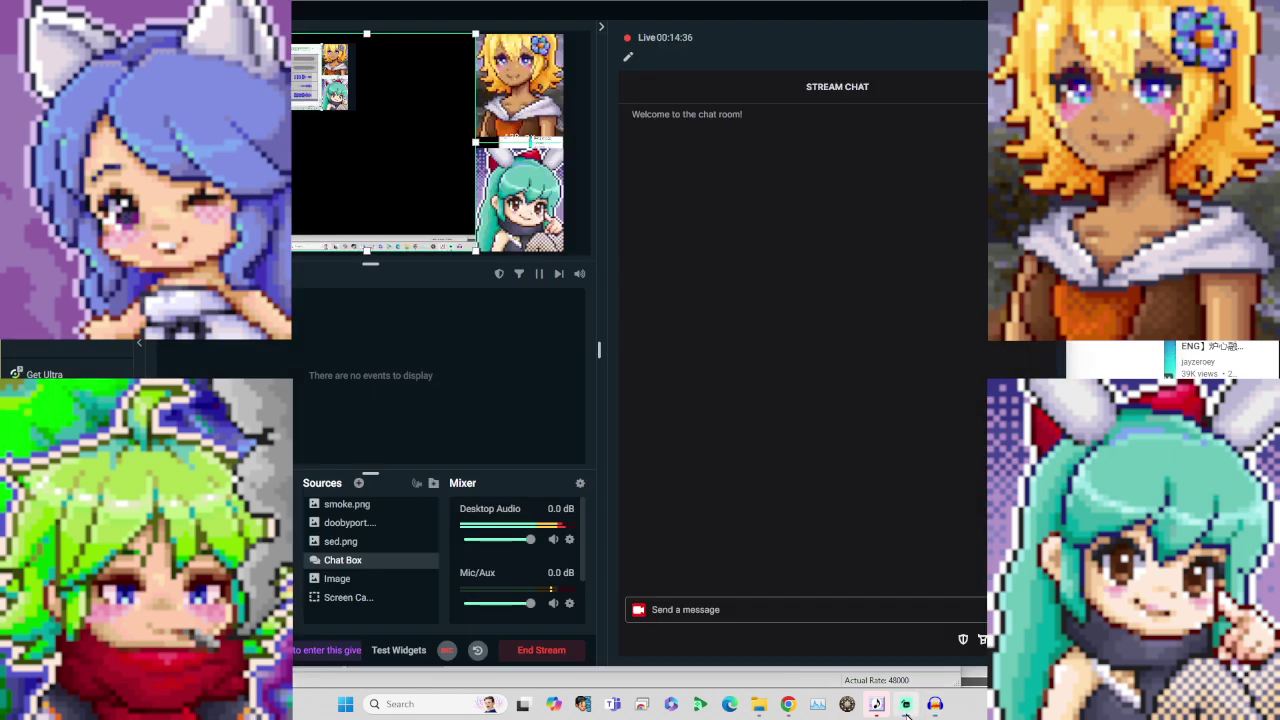
pyautogui.click(907, 712)
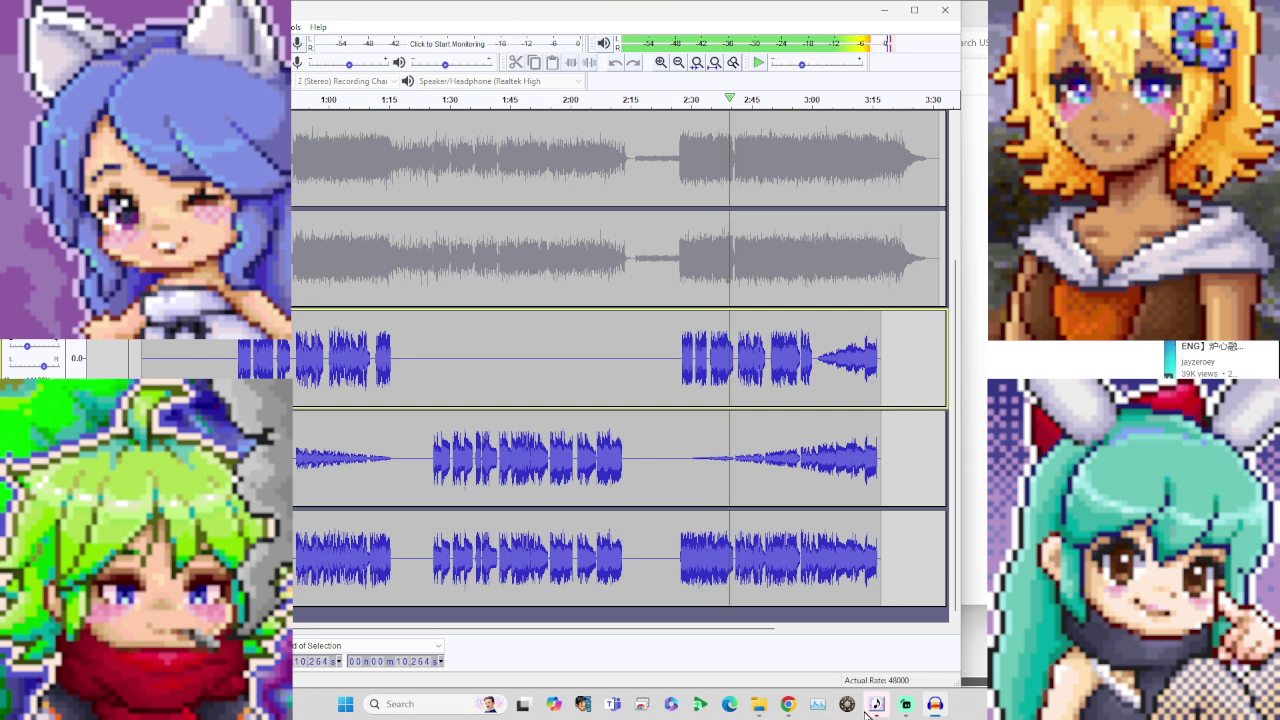
# Step: Stop playback and export the full mix as an MP3 with the Standard, 170-210 kbps quality
pyautogui.moveTo(898, 714)
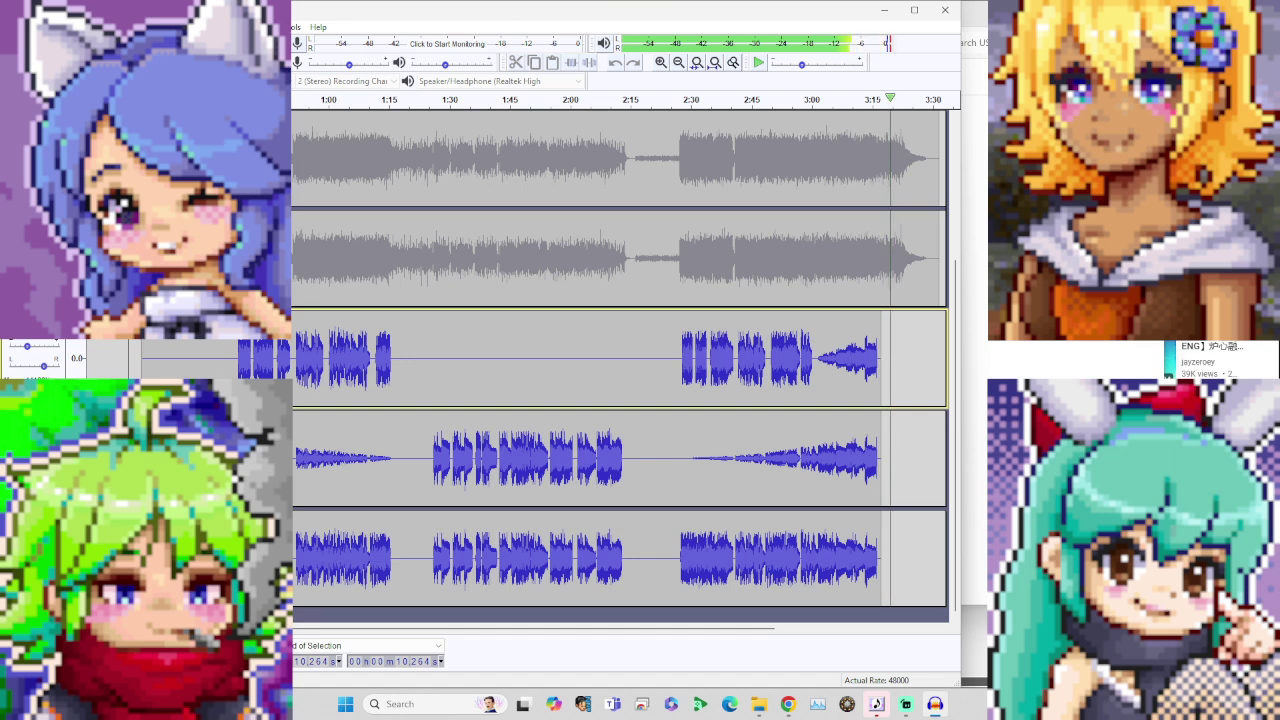
pyautogui.press('space')
pyautogui.click(10, 118)
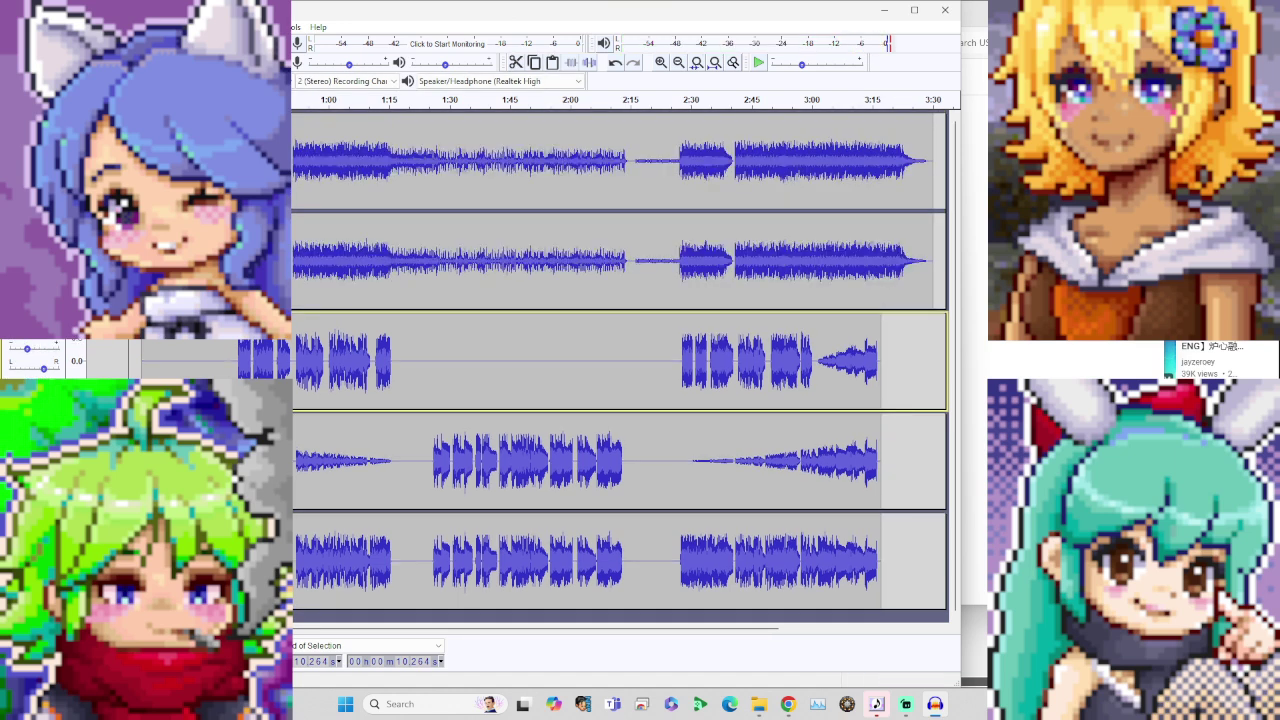
pyautogui.moveTo(50, 127)
pyautogui.click(200, 128)
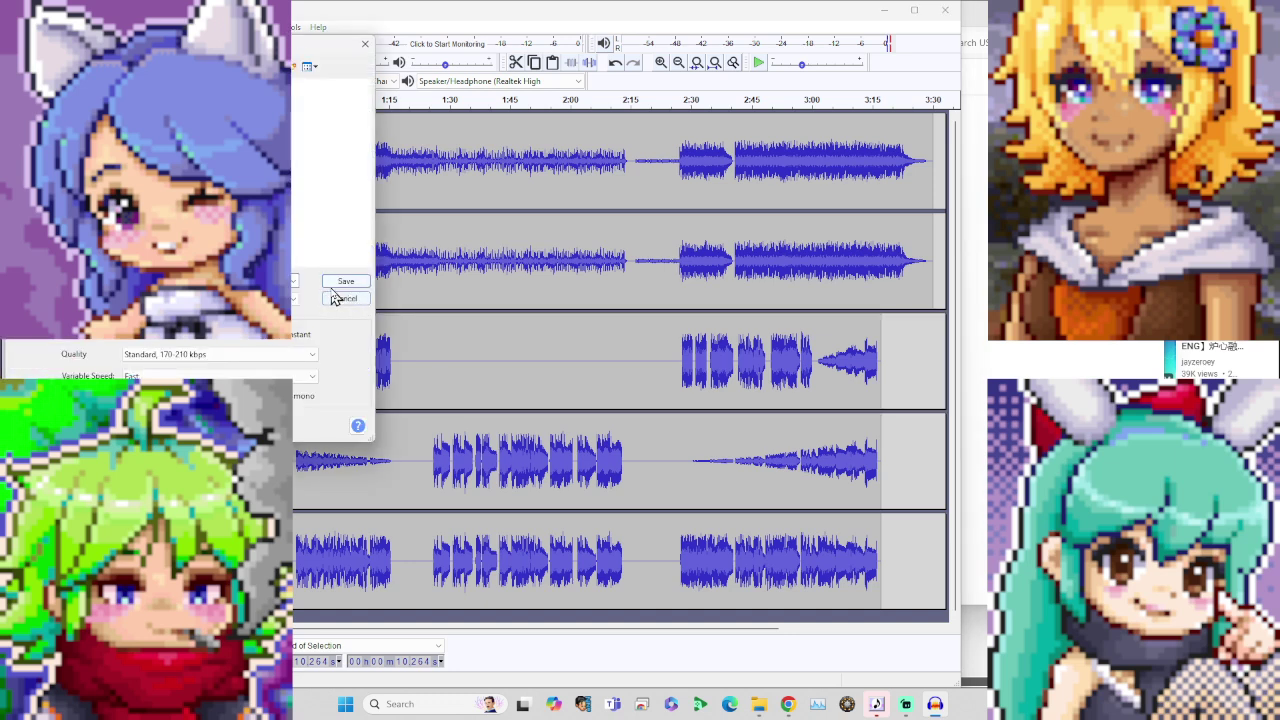
pyautogui.click(338, 284)
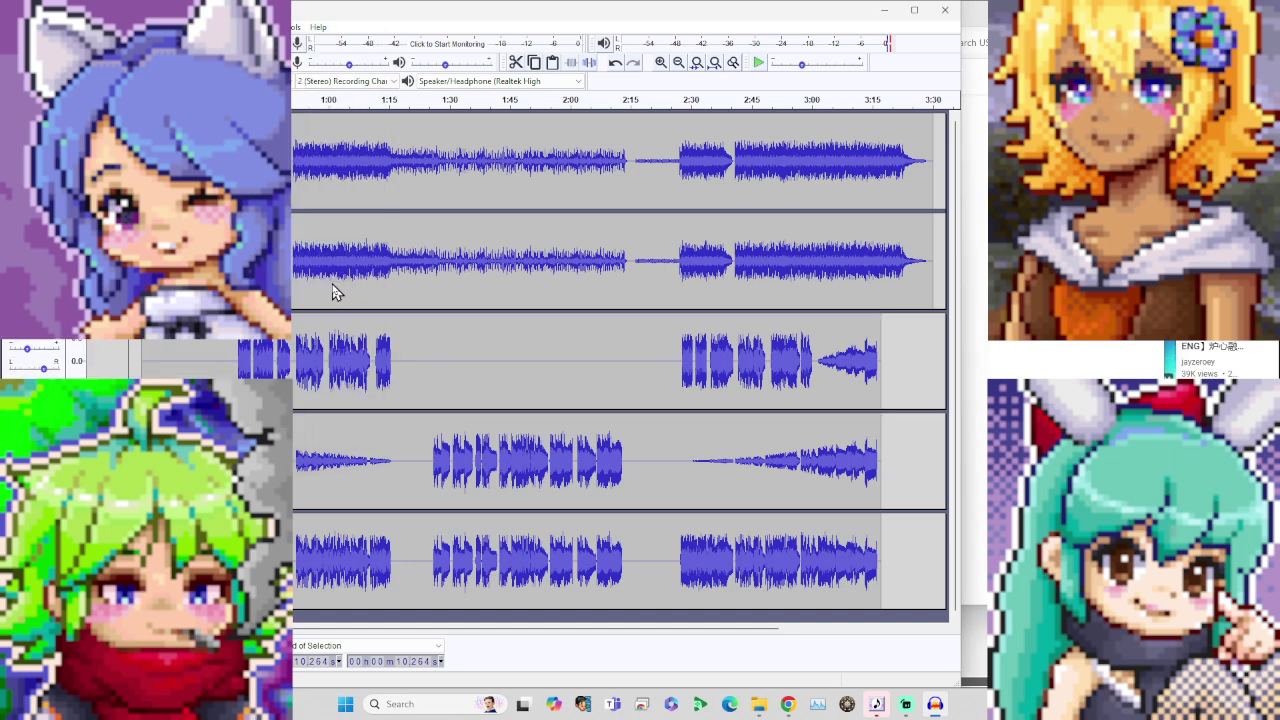
pyautogui.click(509, 379)
pyautogui.click(588, 369)
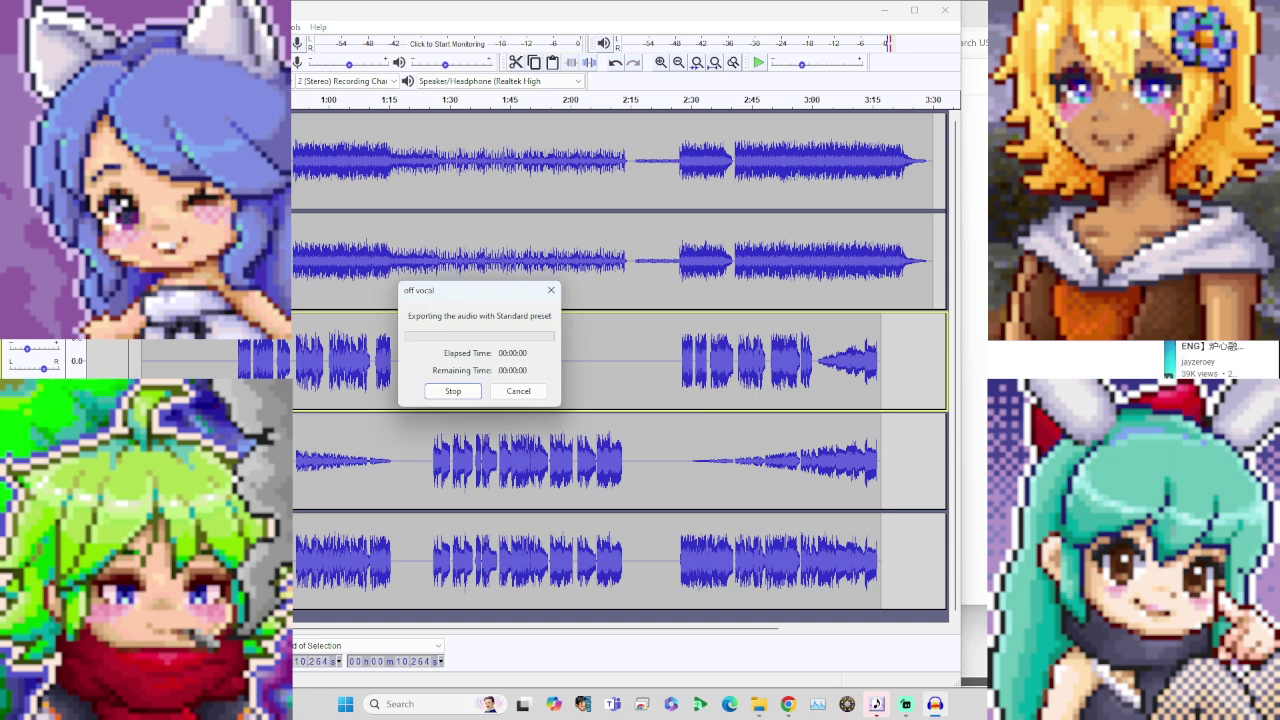
# Step: Open the Meltdown (Project DIVA ver.) UST folder in File Explorer, and switch through the browser to Streamlabs
pyautogui.hotkey('alt', 'Tab')
pyautogui.click(608, 42)
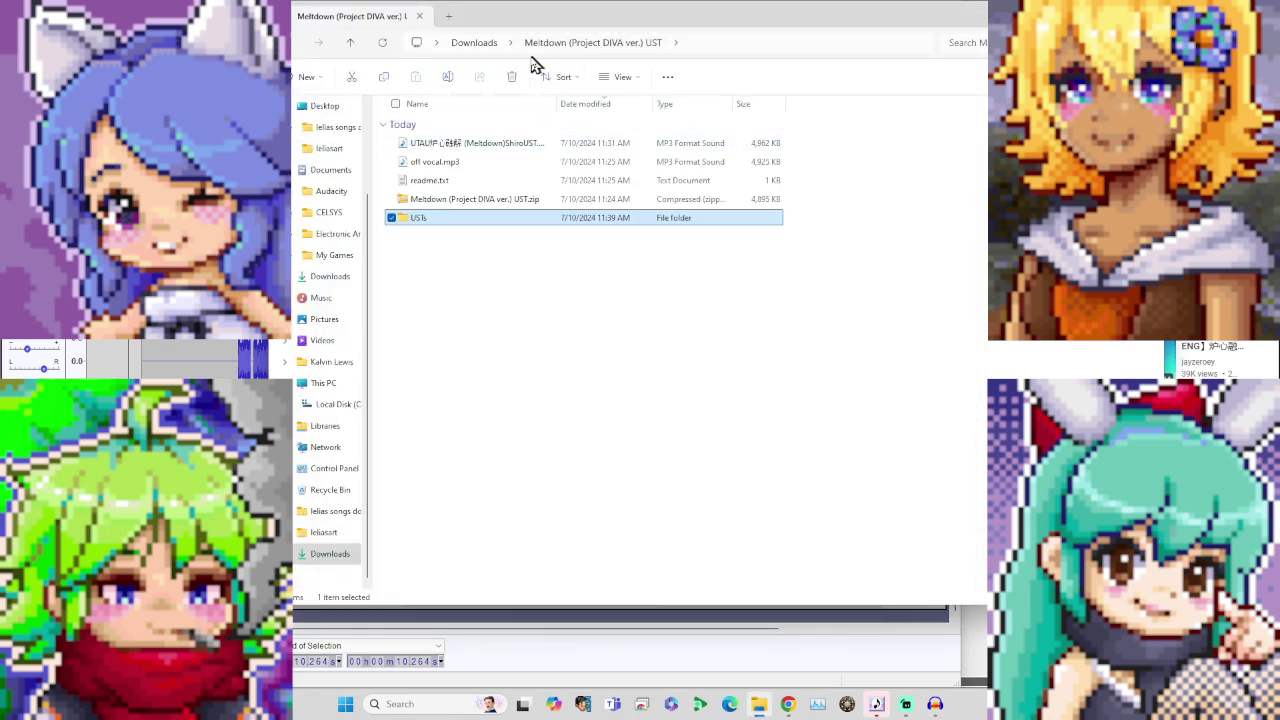
pyautogui.hotkey('alt', 'Tab')
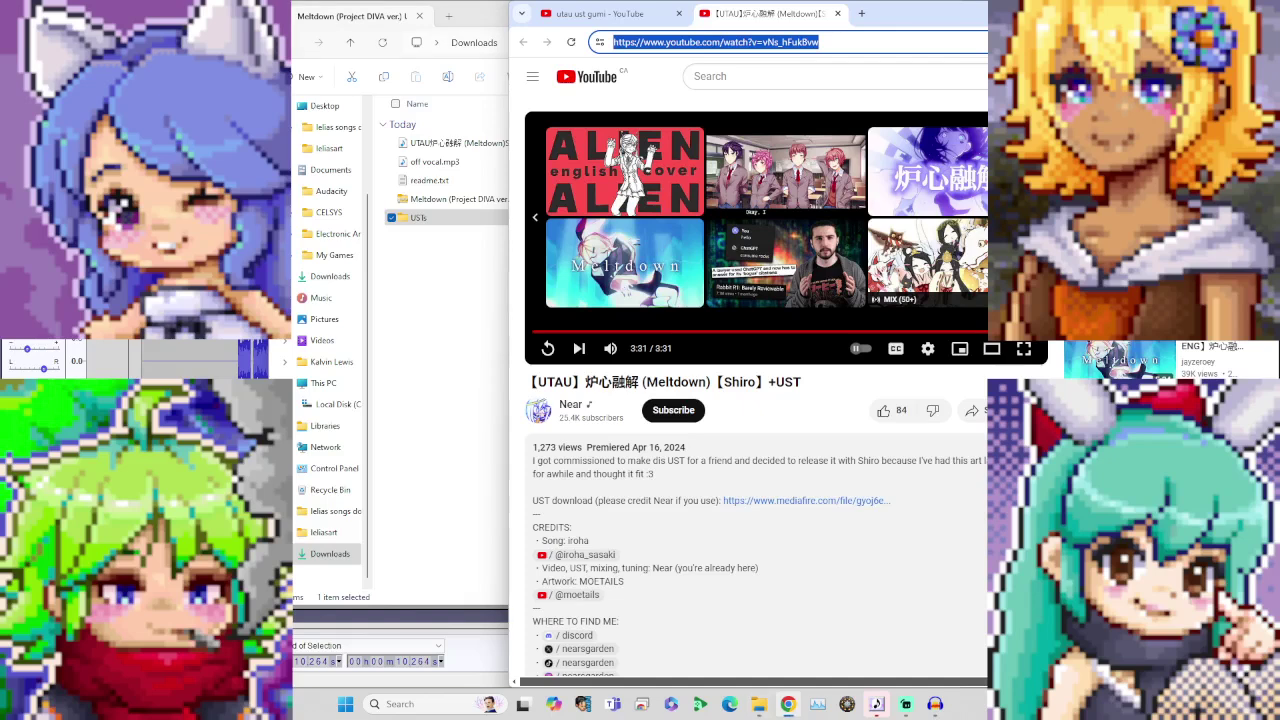
pyautogui.click(908, 707)
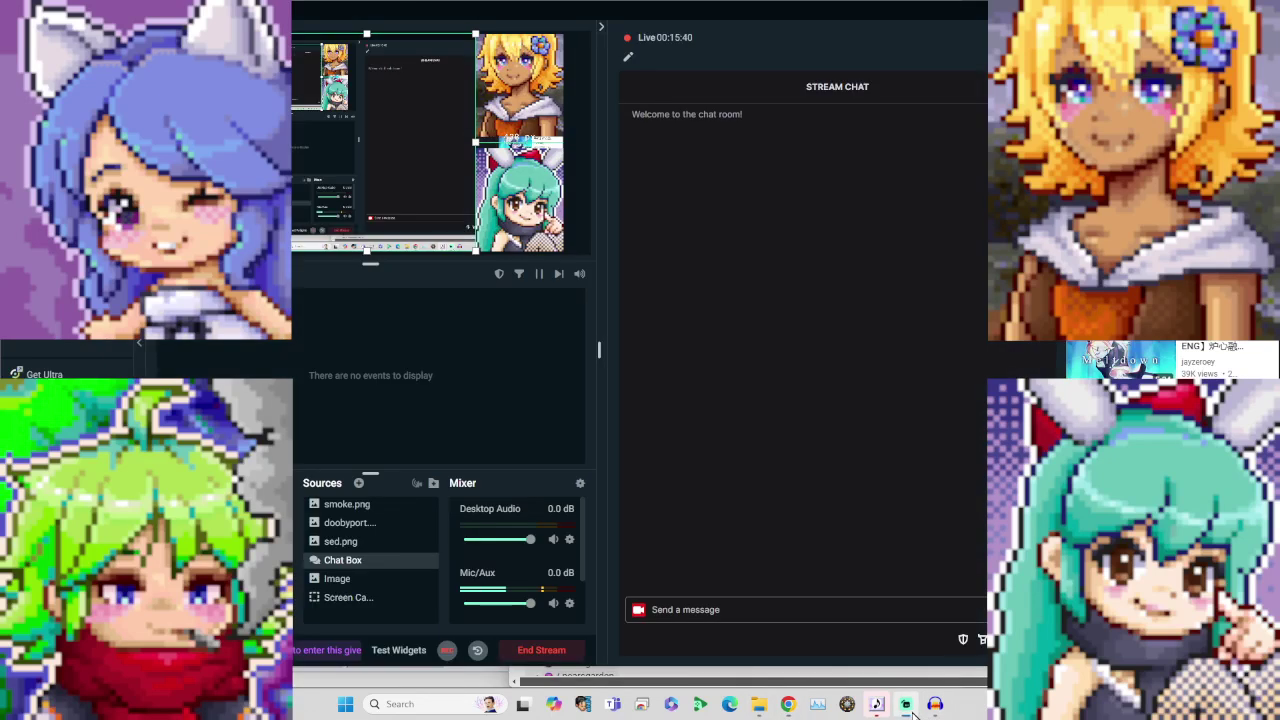